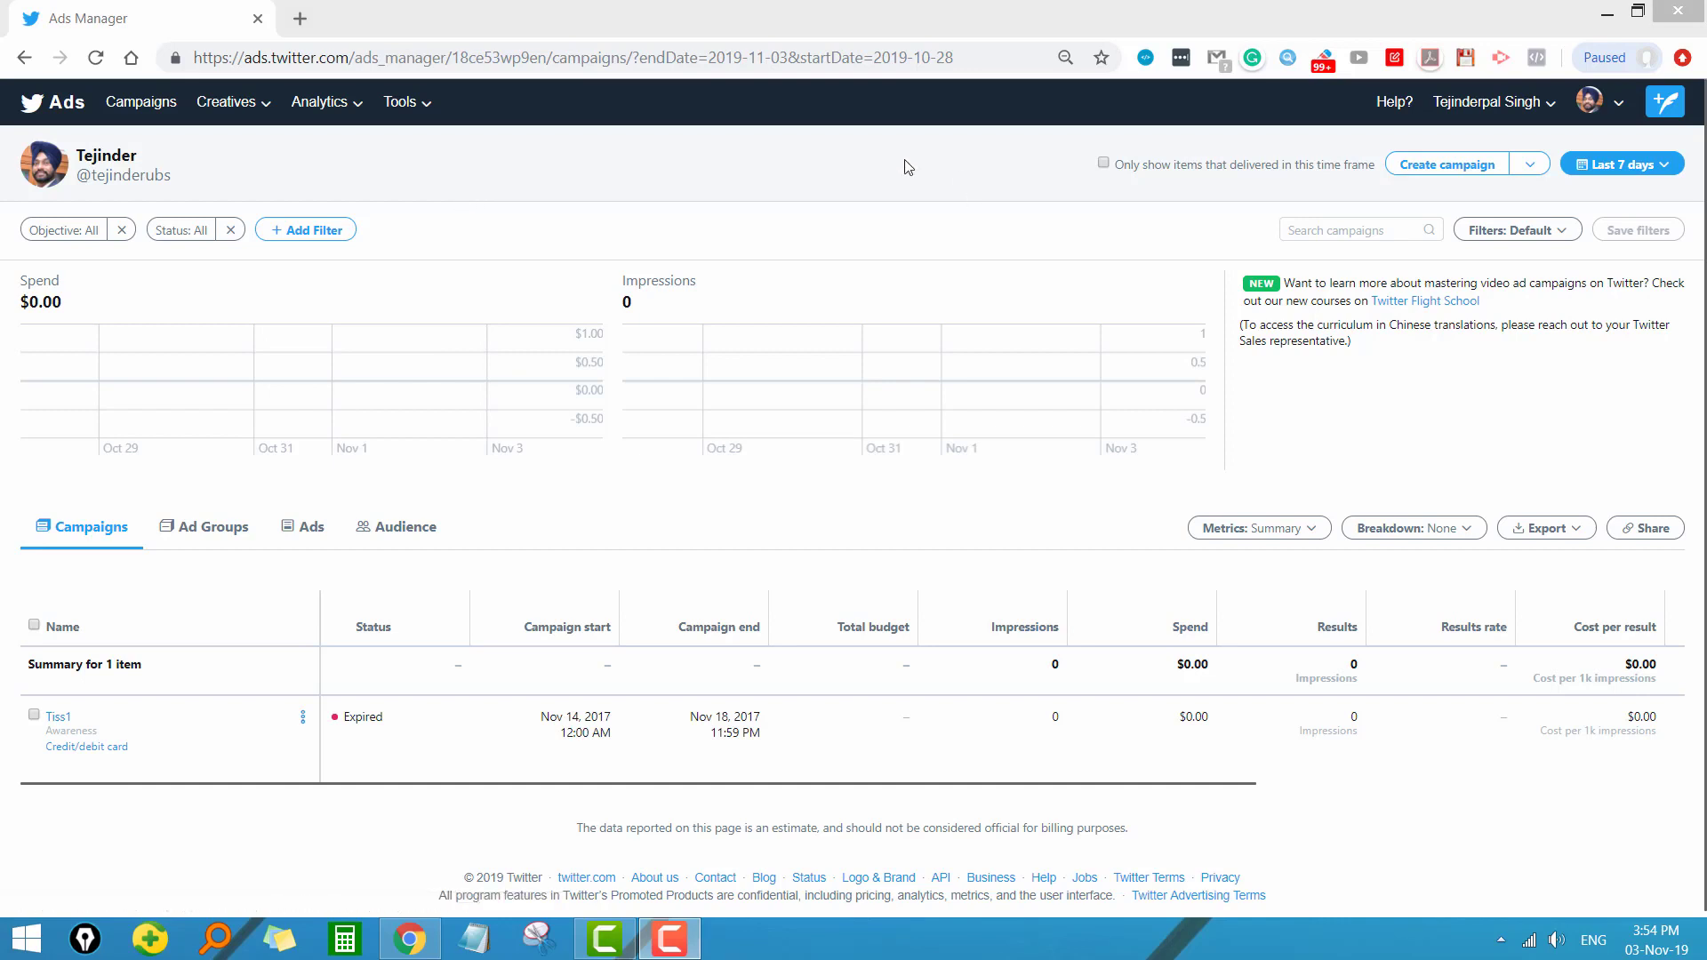
Step: Create a campaign with the Tweet engagements objective and name it "Demo _1"
click(1450, 171)
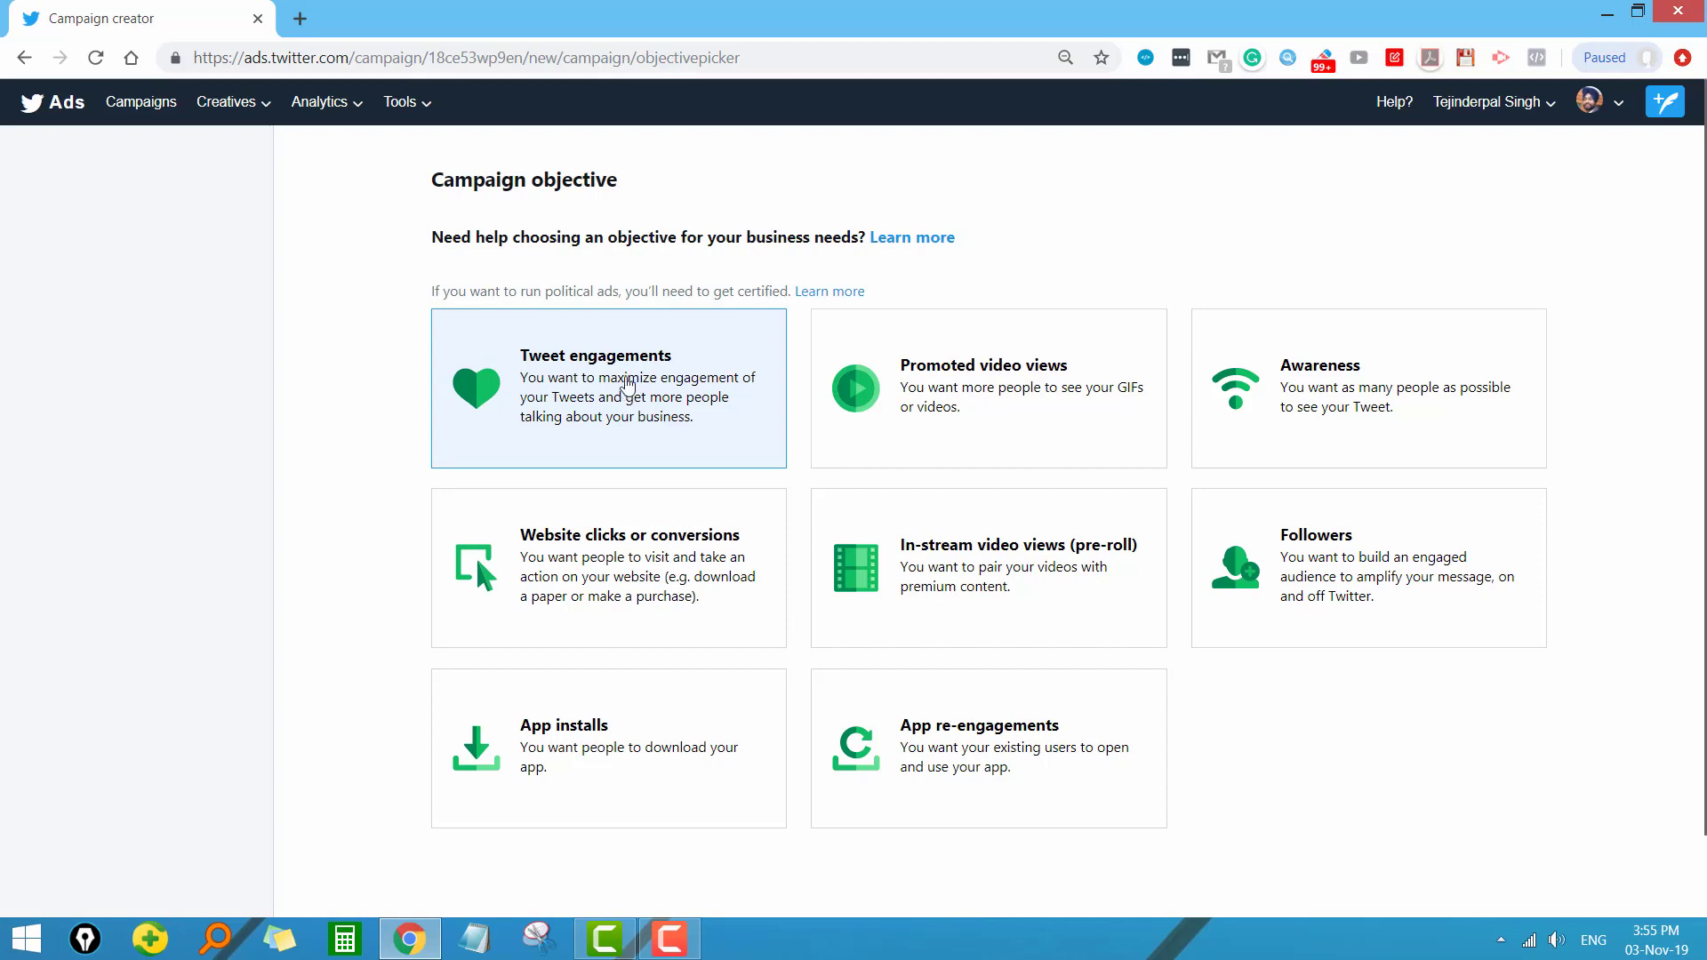
click(630, 384)
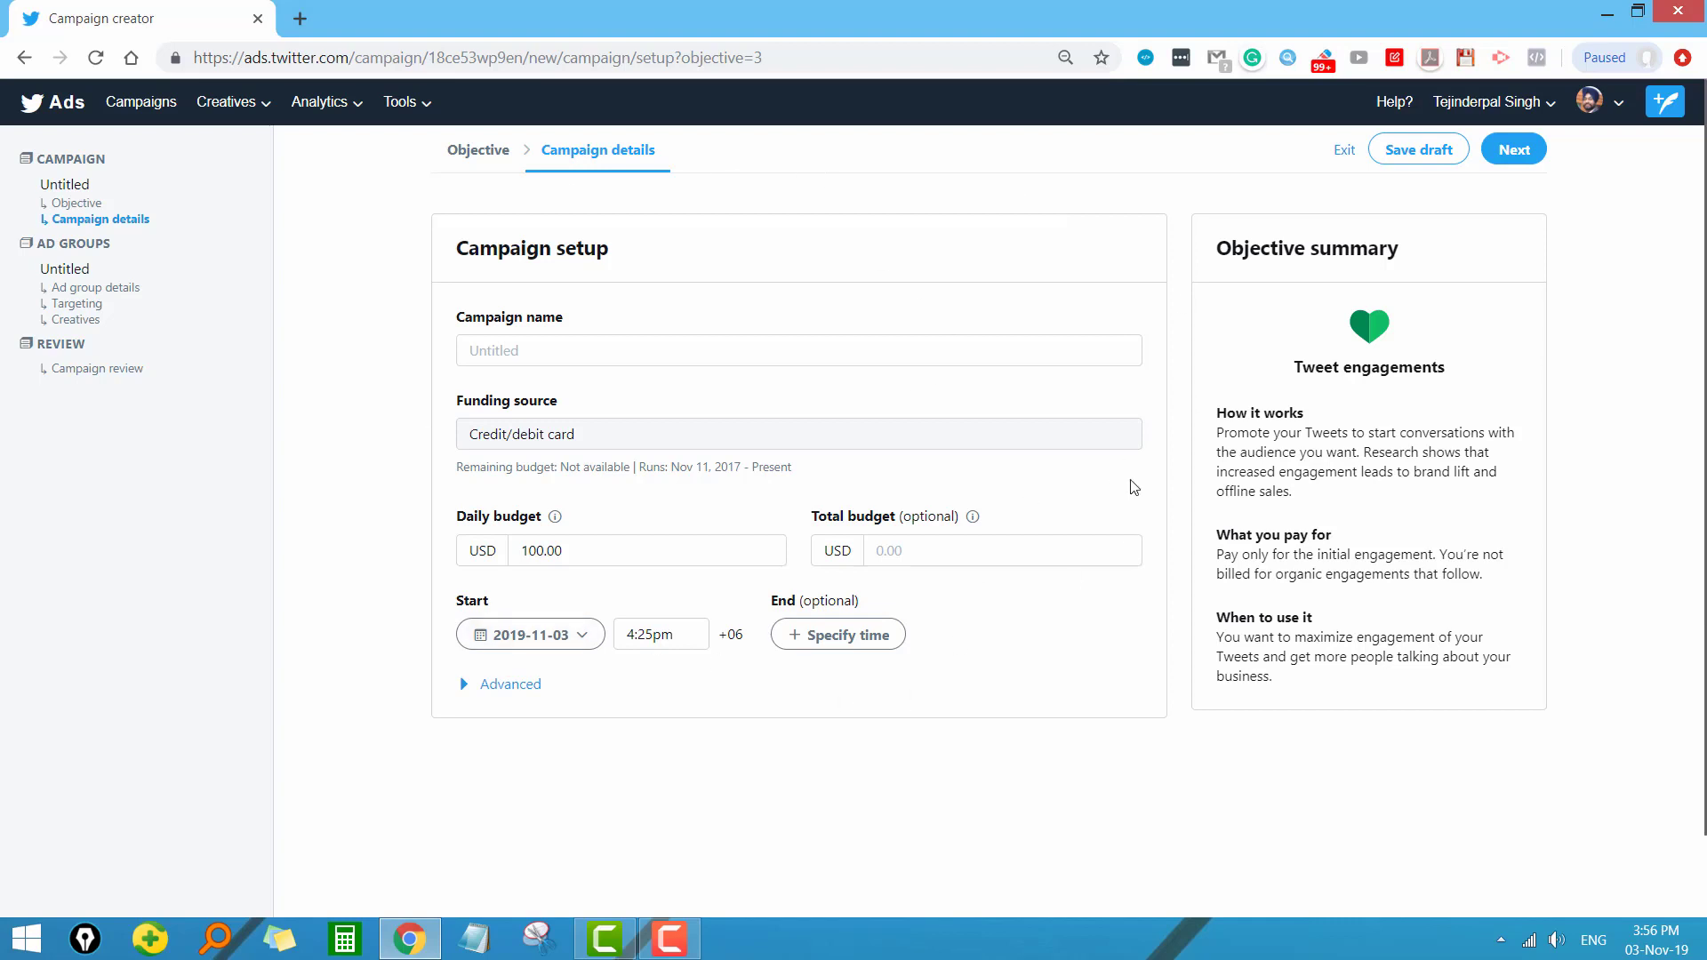
triple_click(643, 251)
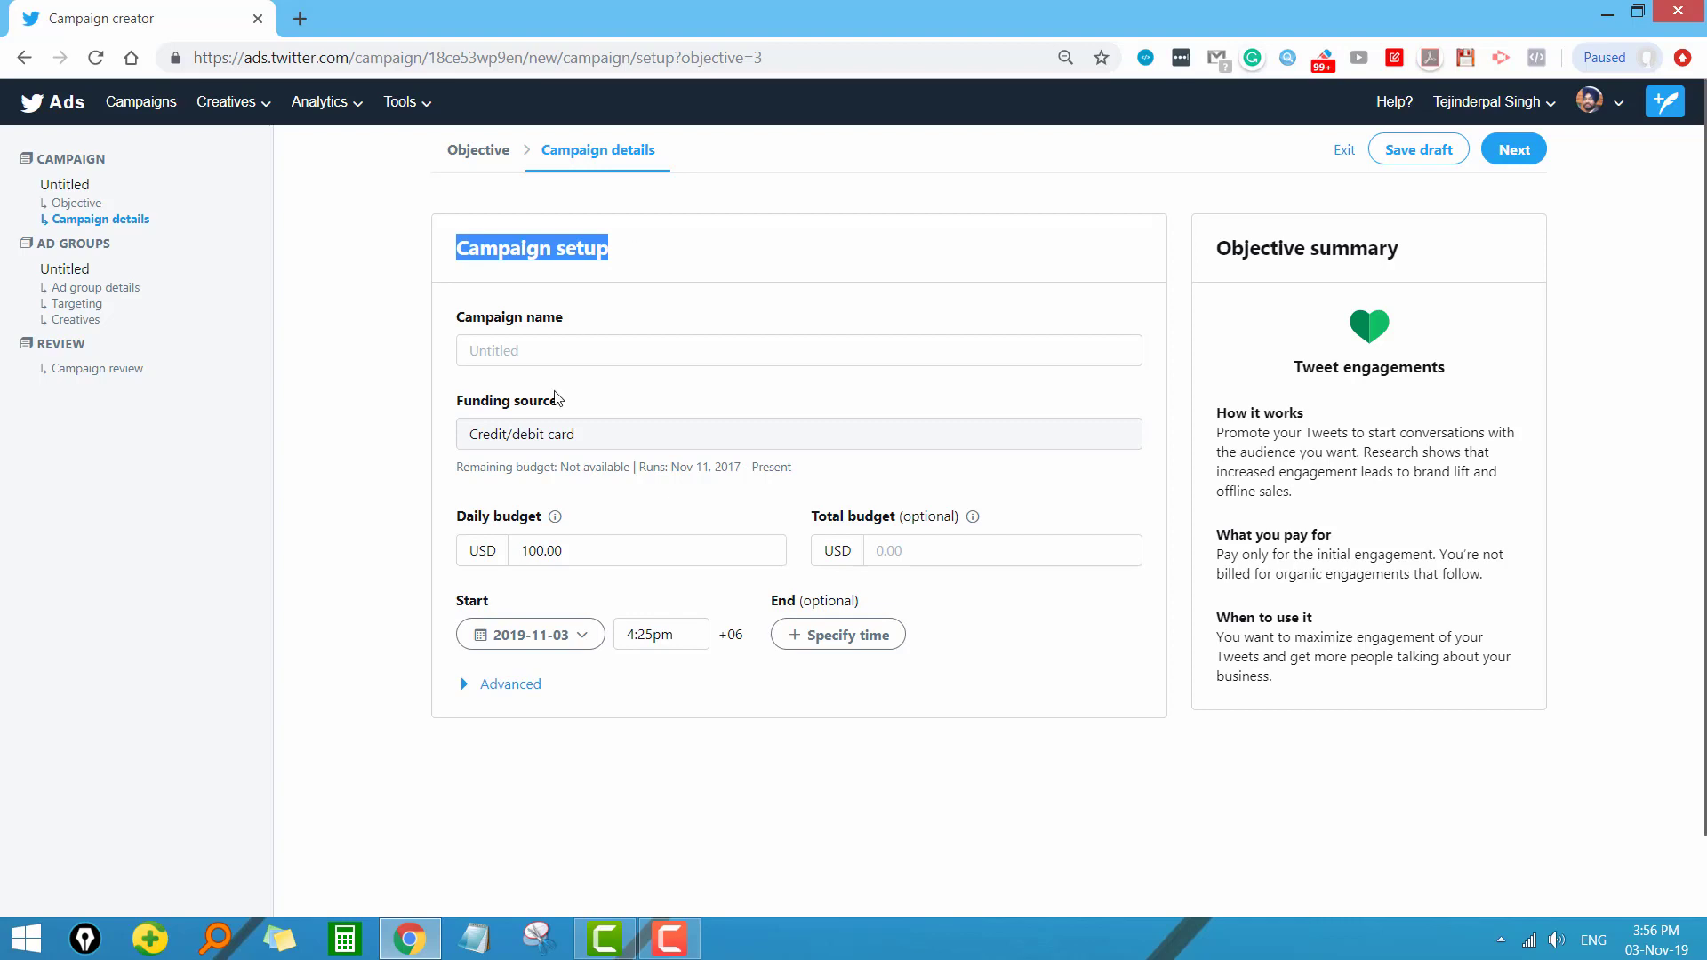
click(544, 354)
text(Demo _1)
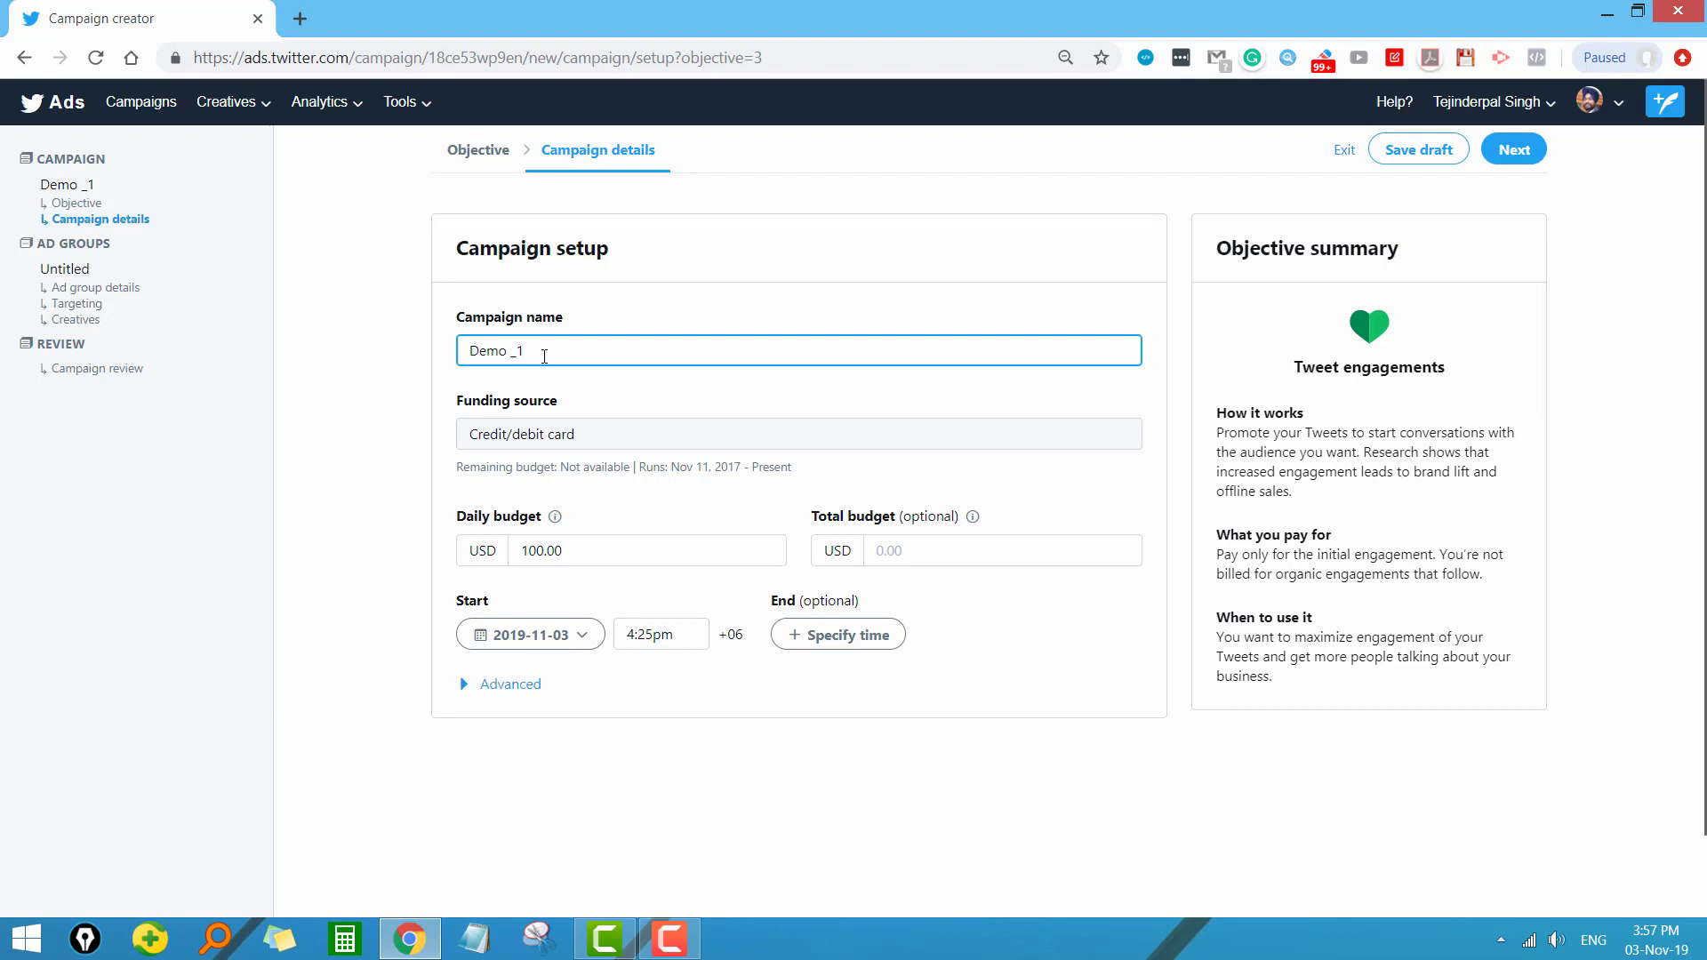
Step: Examine the campaign's funding source, the daily budget explanation and the optional total budget
drag(545, 356, 472, 383)
drag(474, 434, 584, 447)
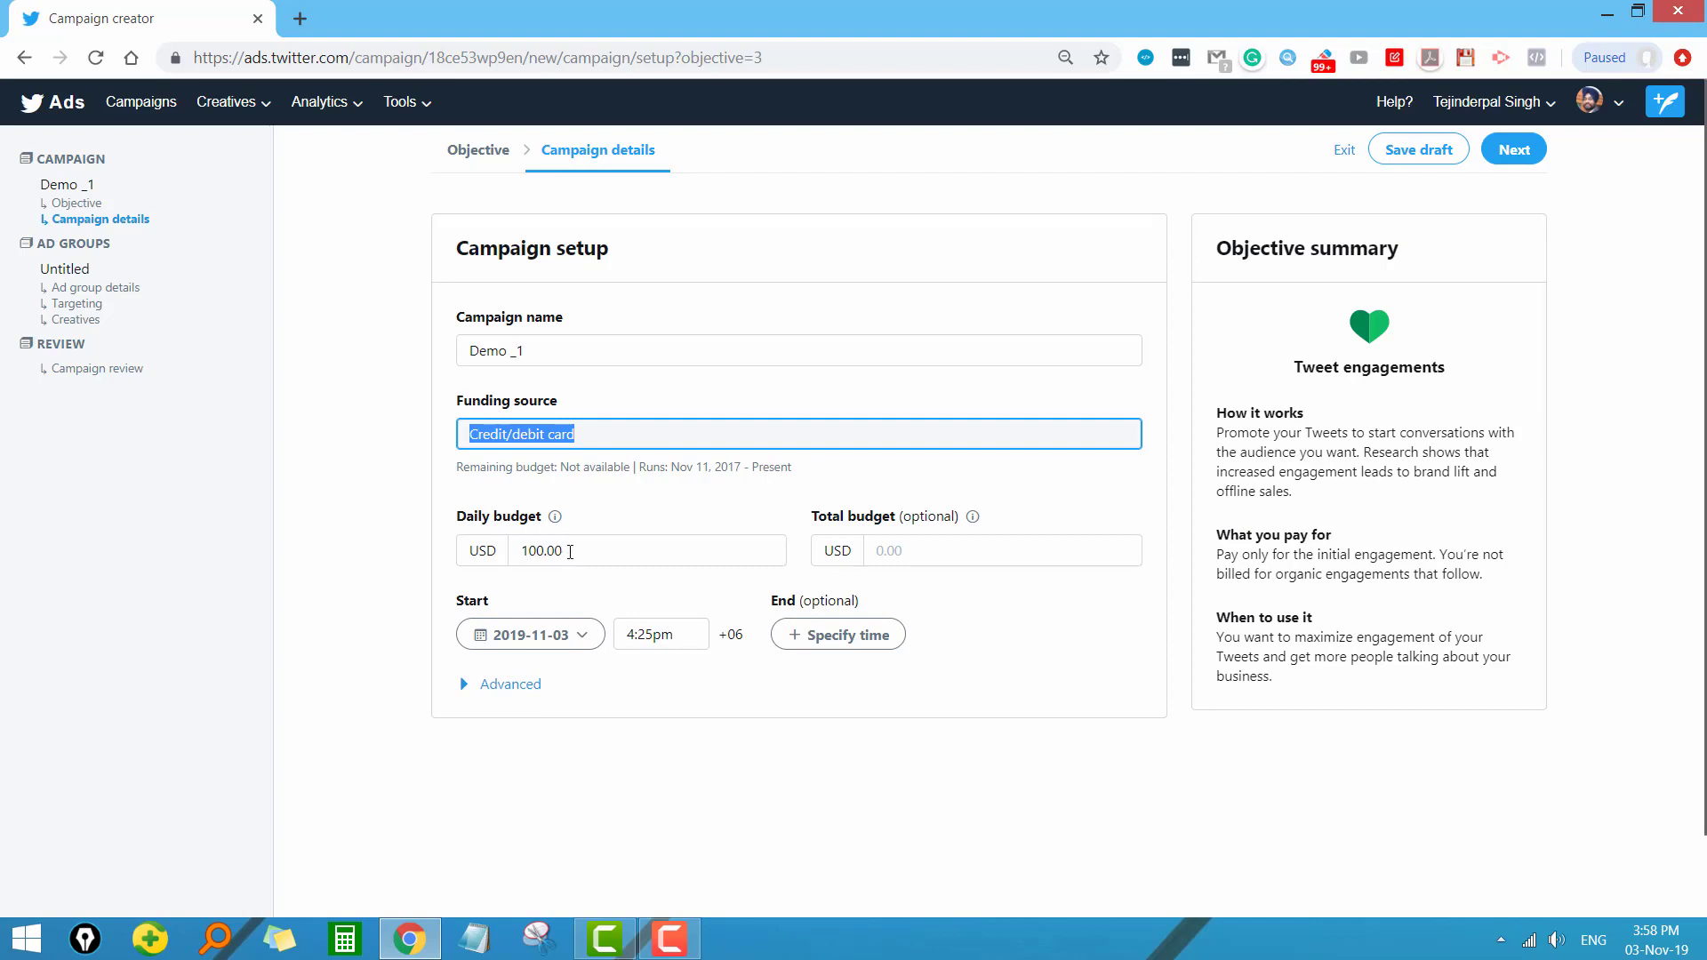
click(554, 519)
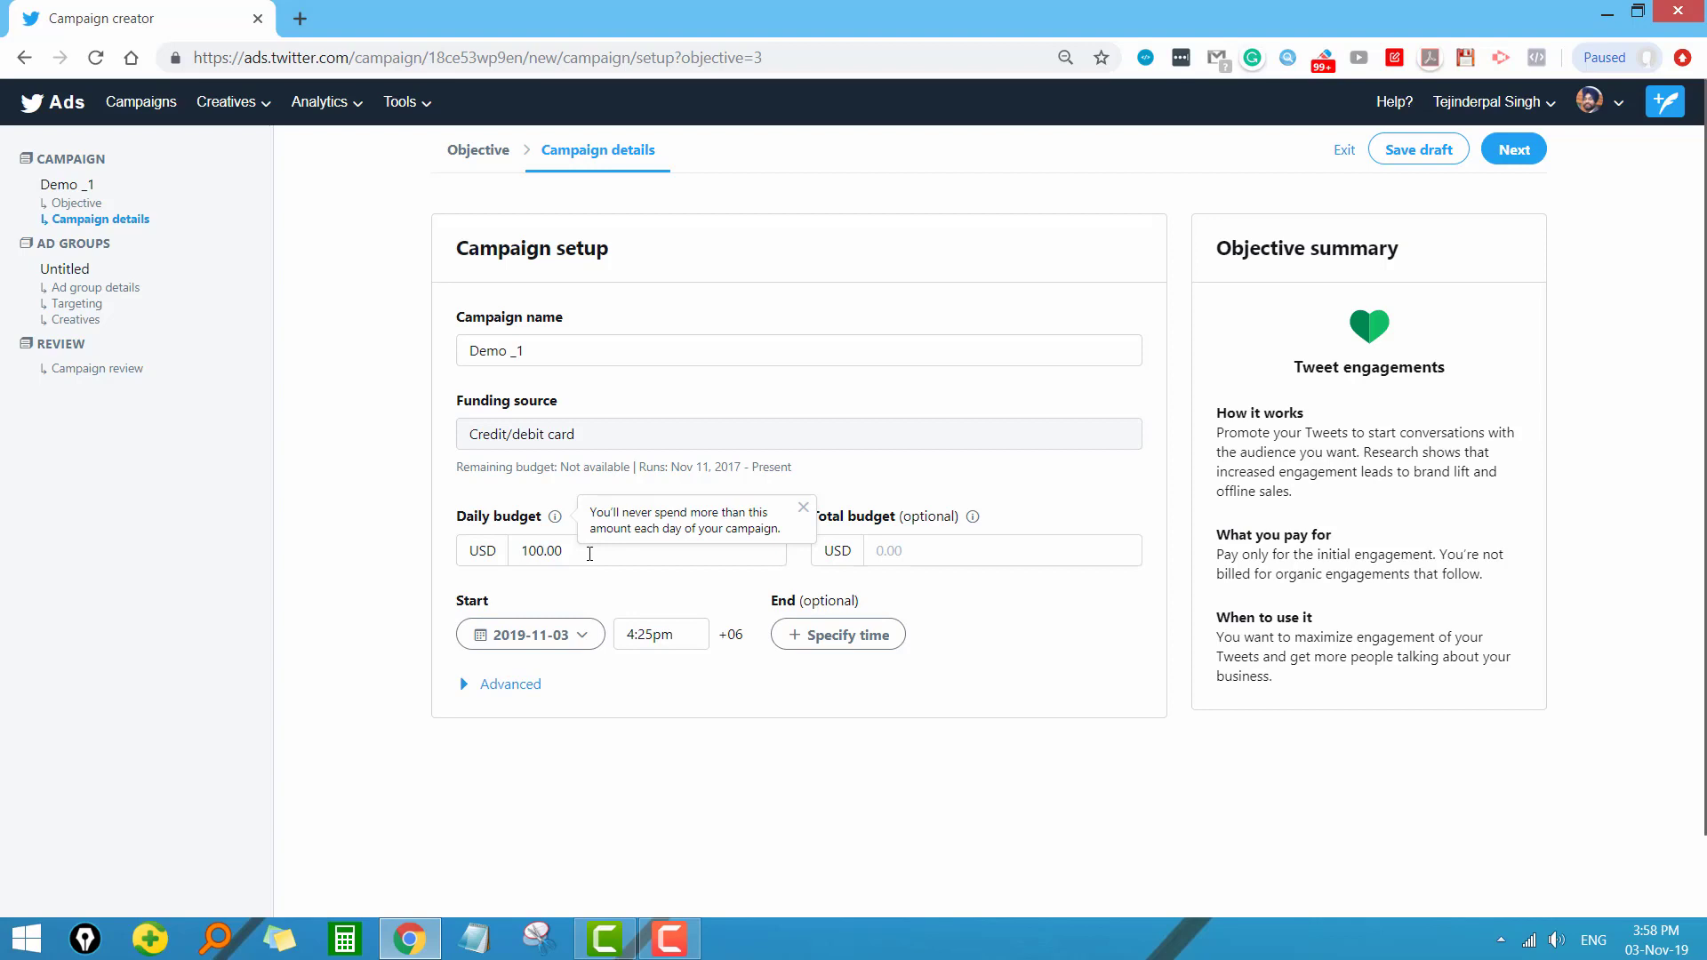
click(928, 556)
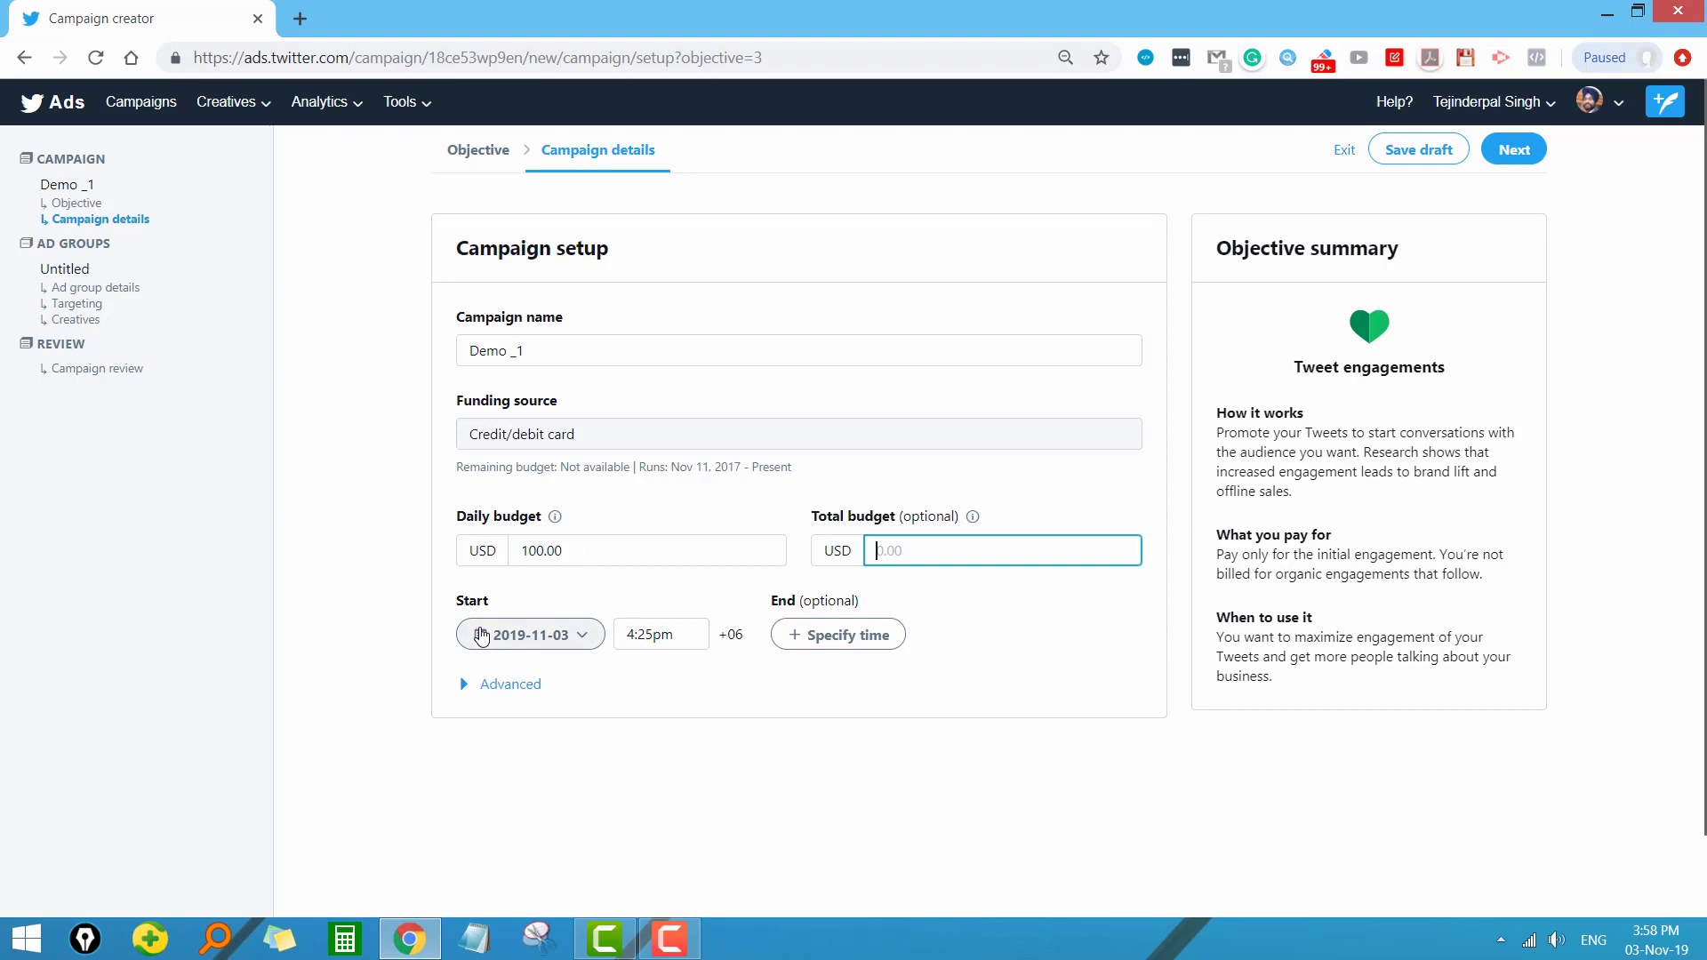
Step: Keep the campaign's start date and set its end date to 2019-11-21
click(569, 640)
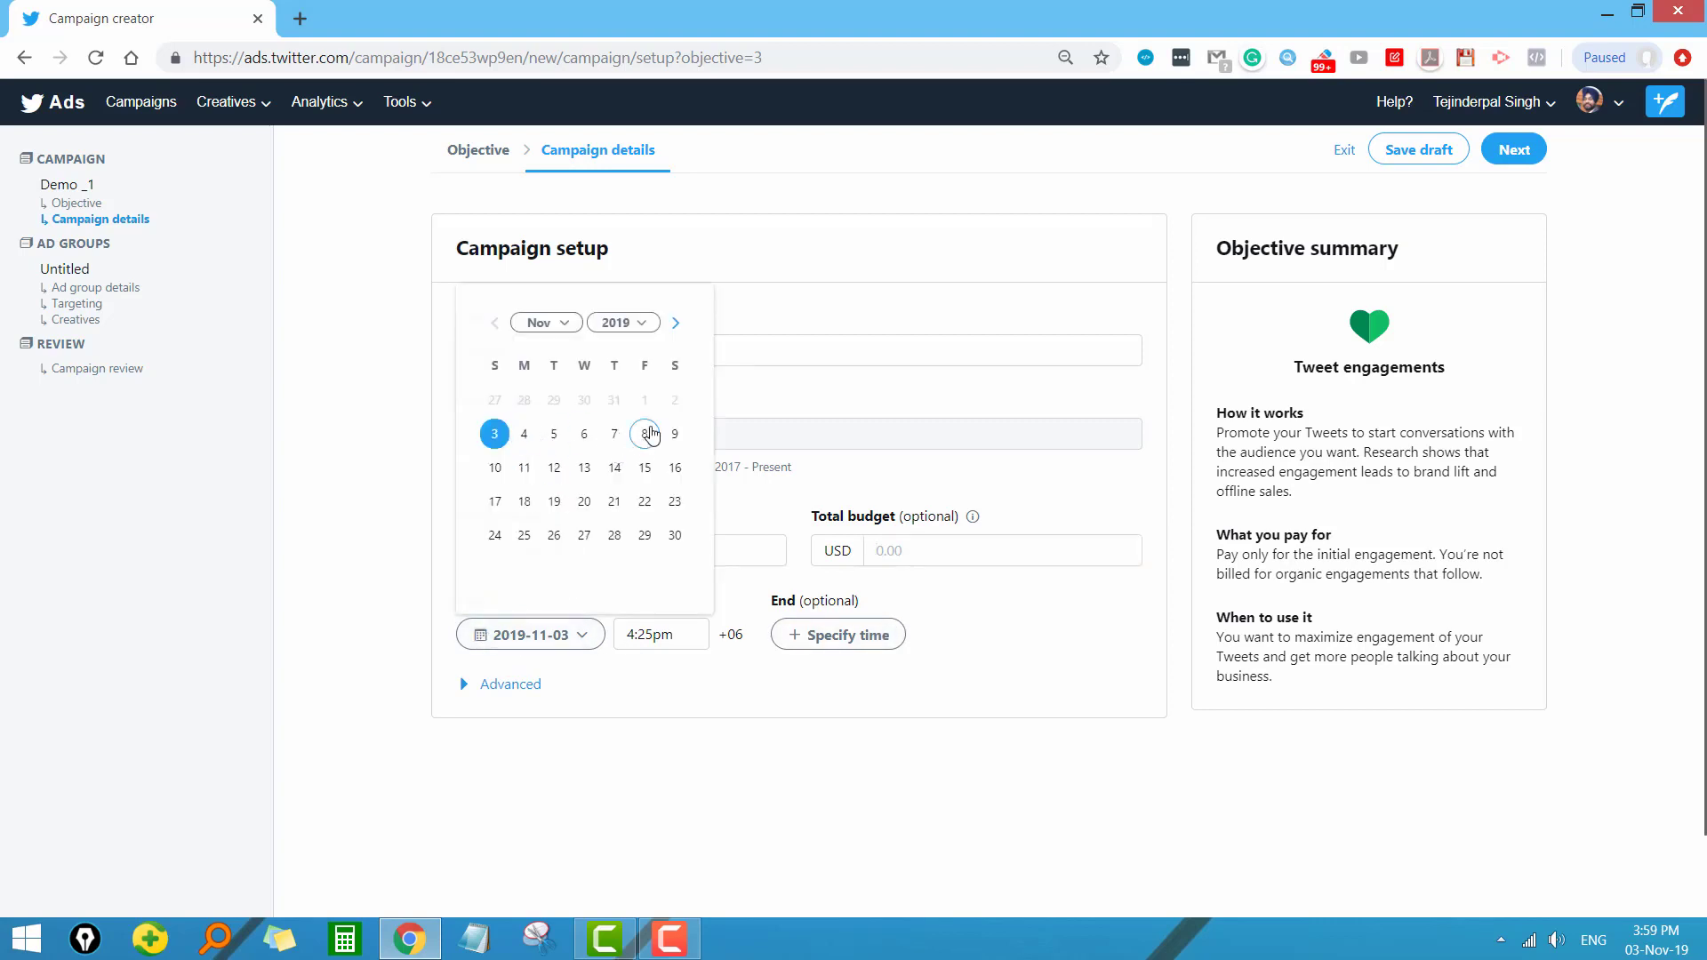
click(707, 707)
click(857, 634)
click(856, 637)
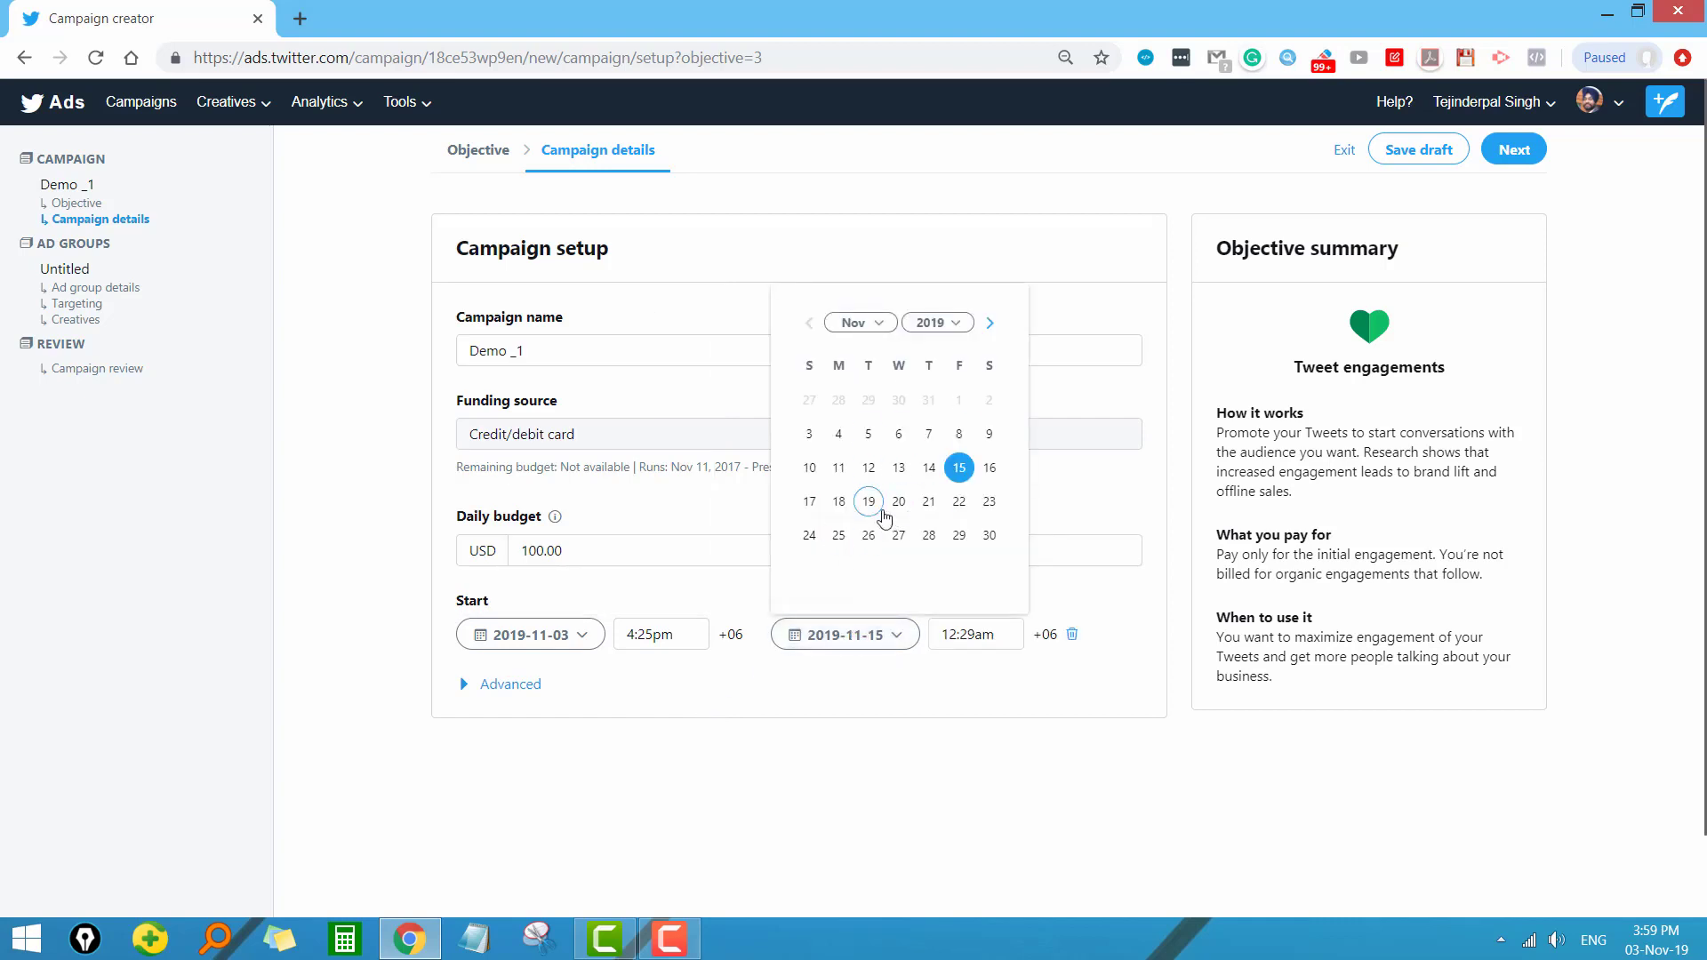
click(928, 501)
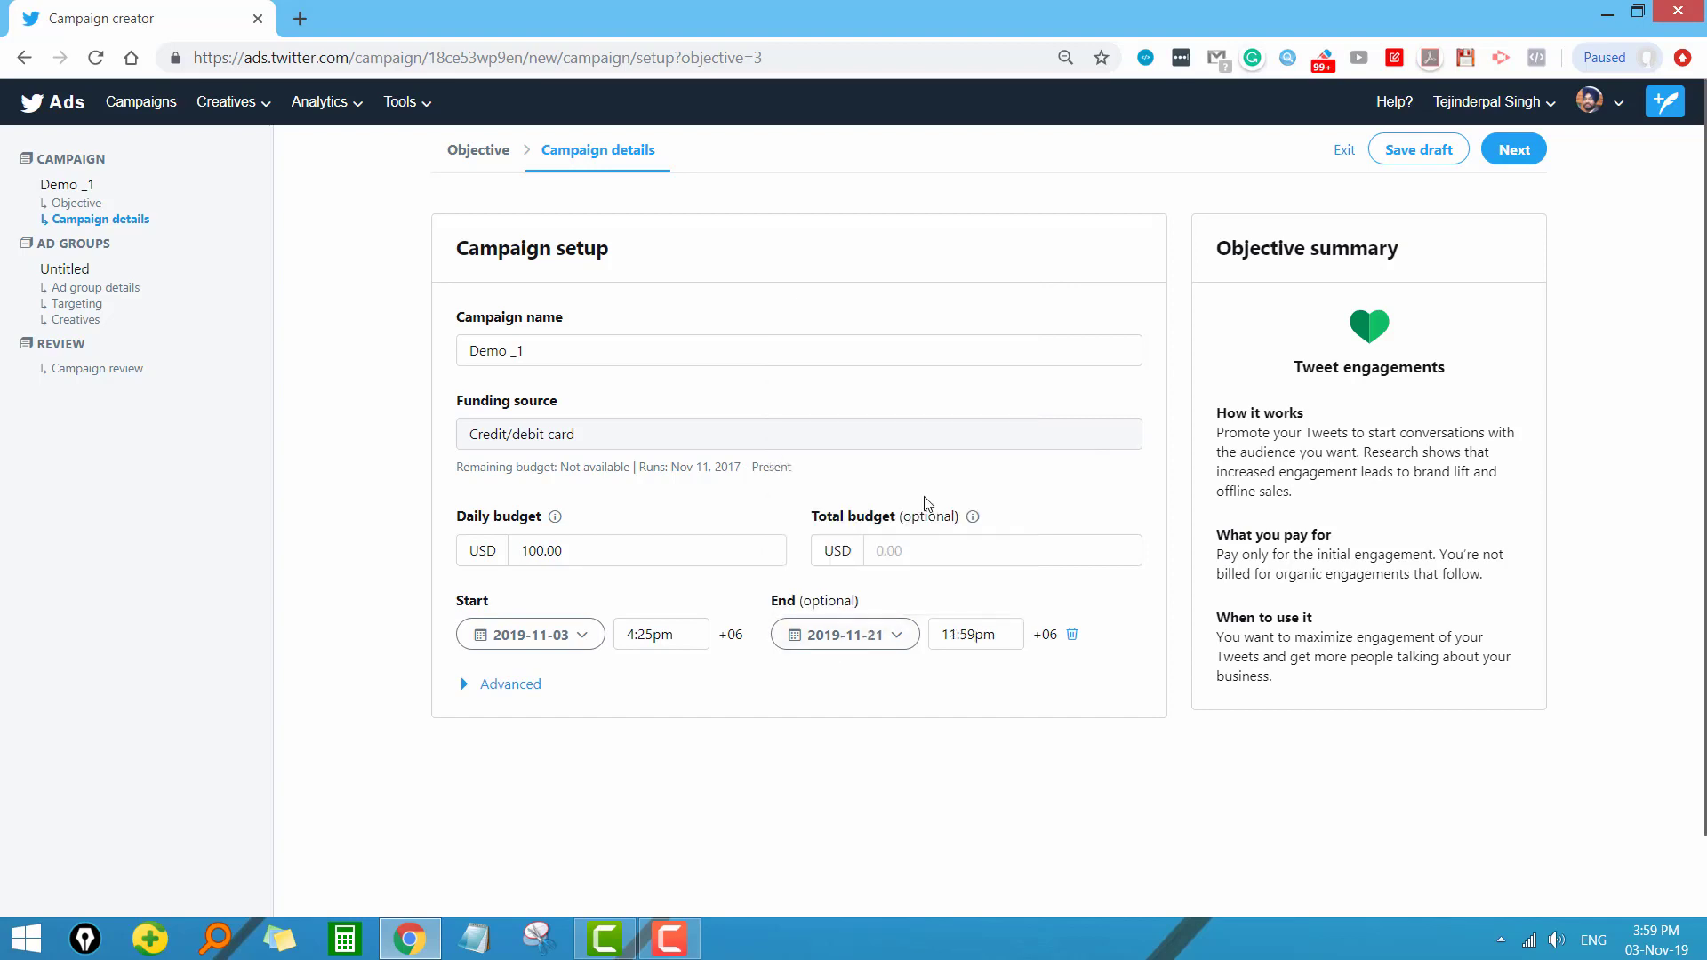
Step: Check the campaign's advanced pacing options, keep Standard pacing, and continue to the ad group details
click(466, 687)
scroll(624, 683, down, 1)
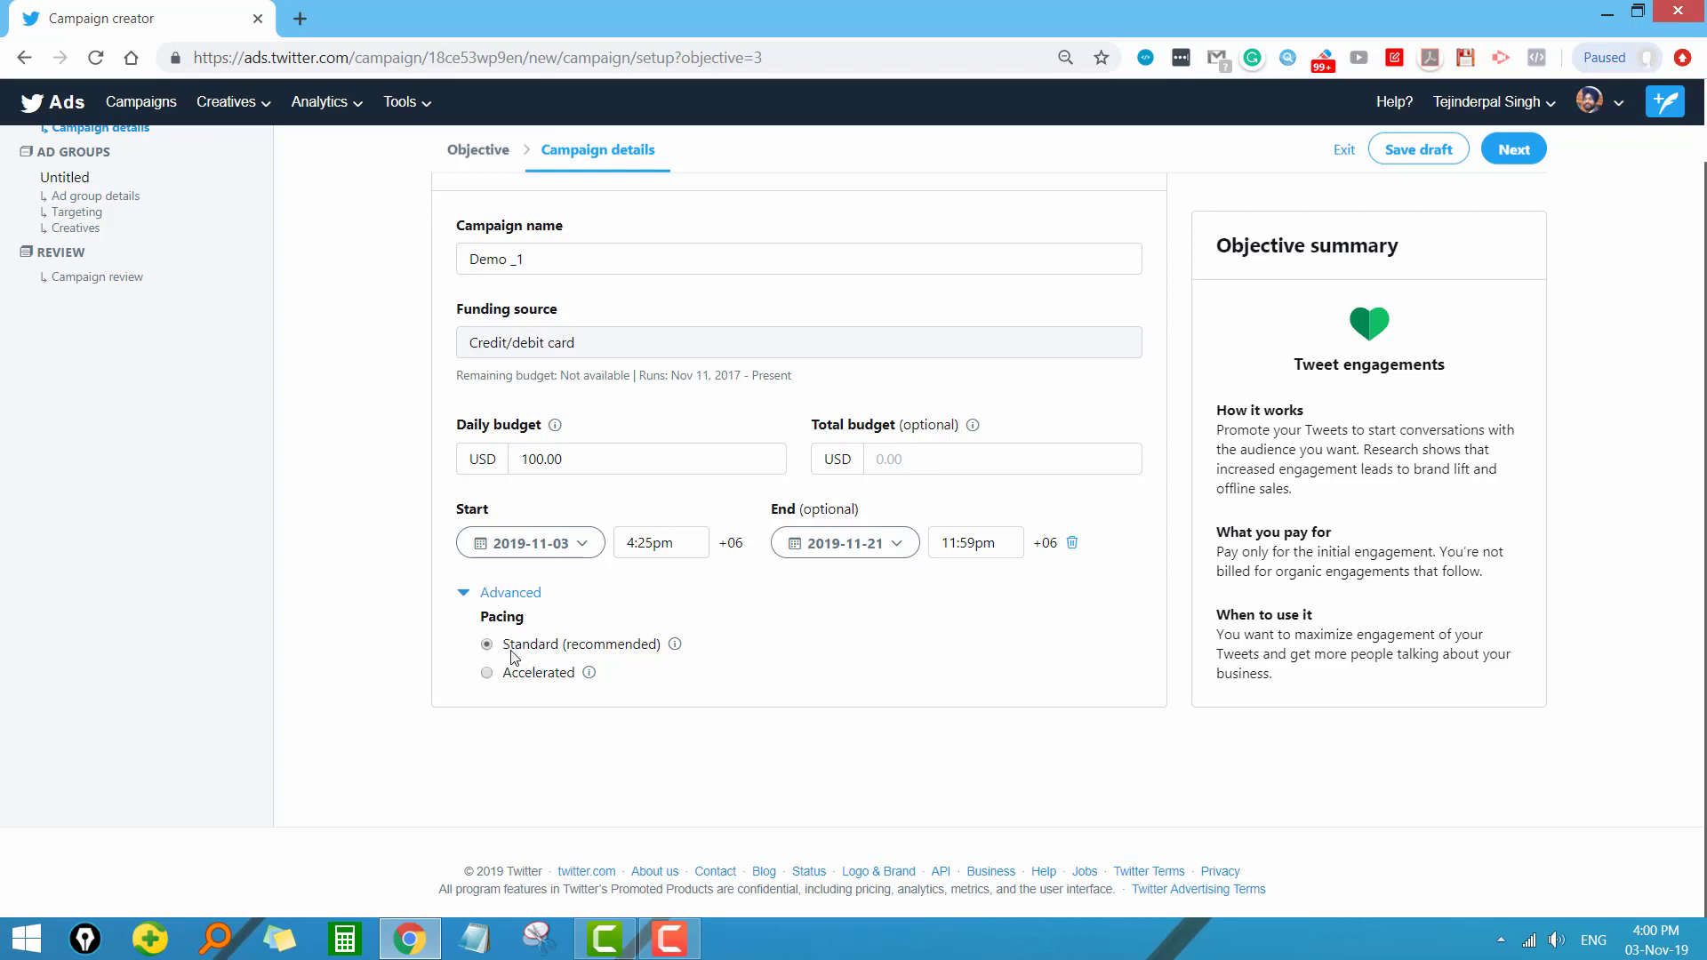
scroll(863, 637, up, 1)
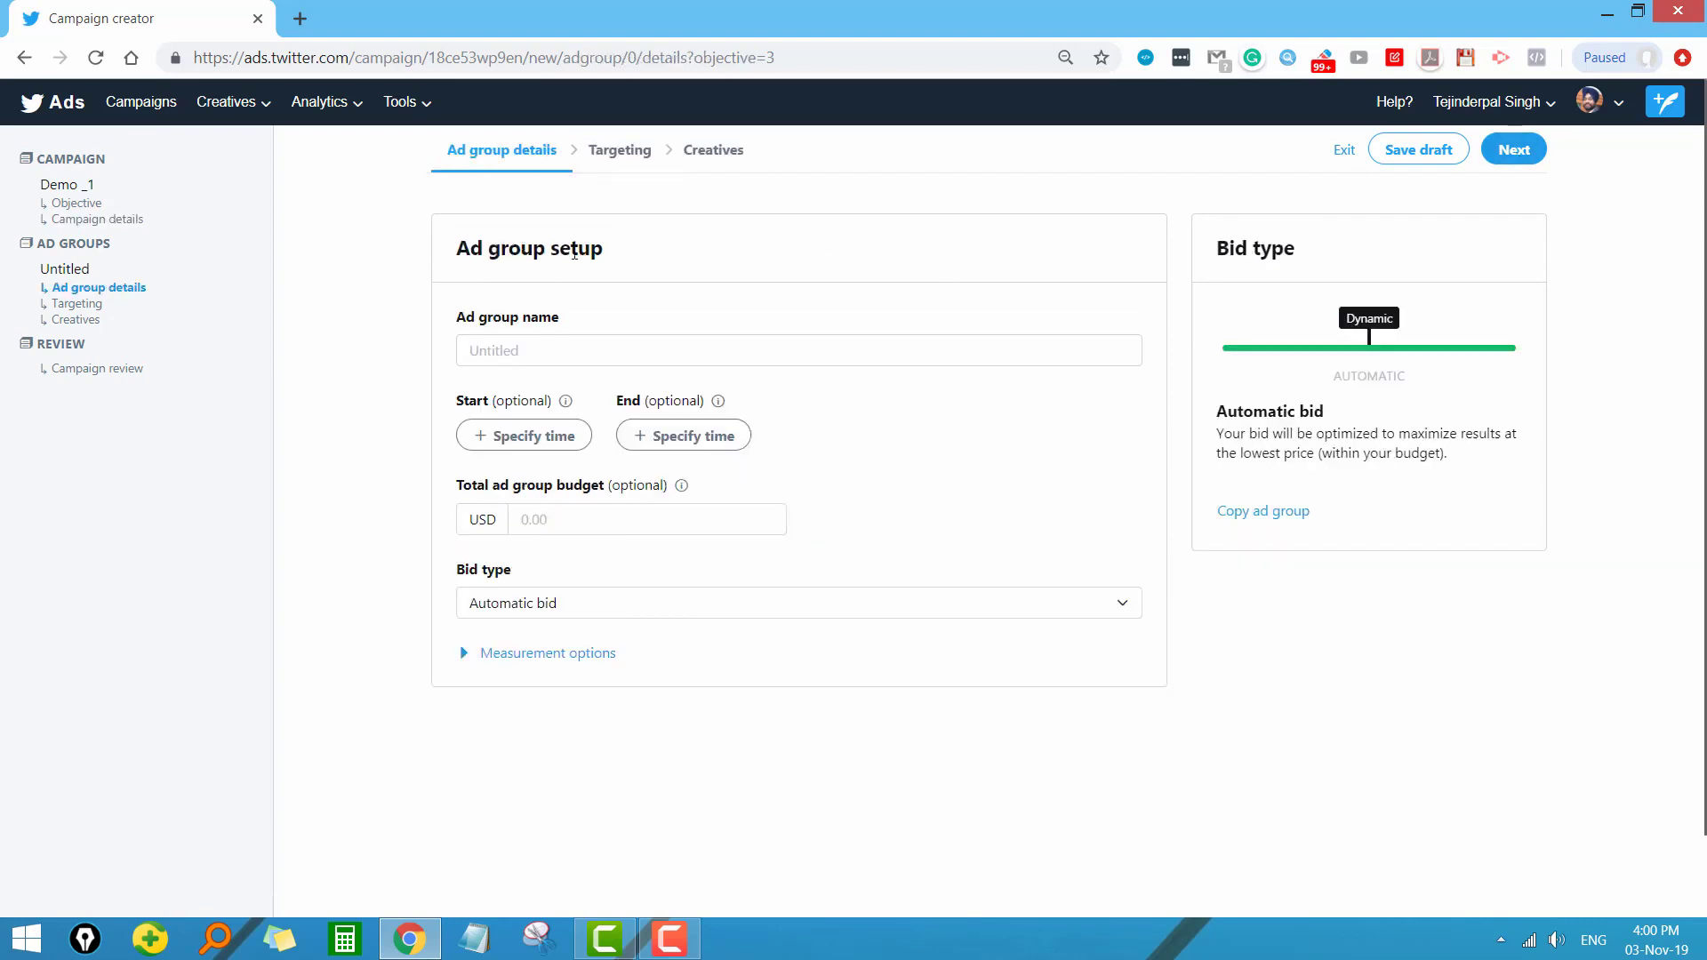
Step: Name the ad group "Adgrp1" and leave its optional total budget empty
drag(458, 249, 641, 260)
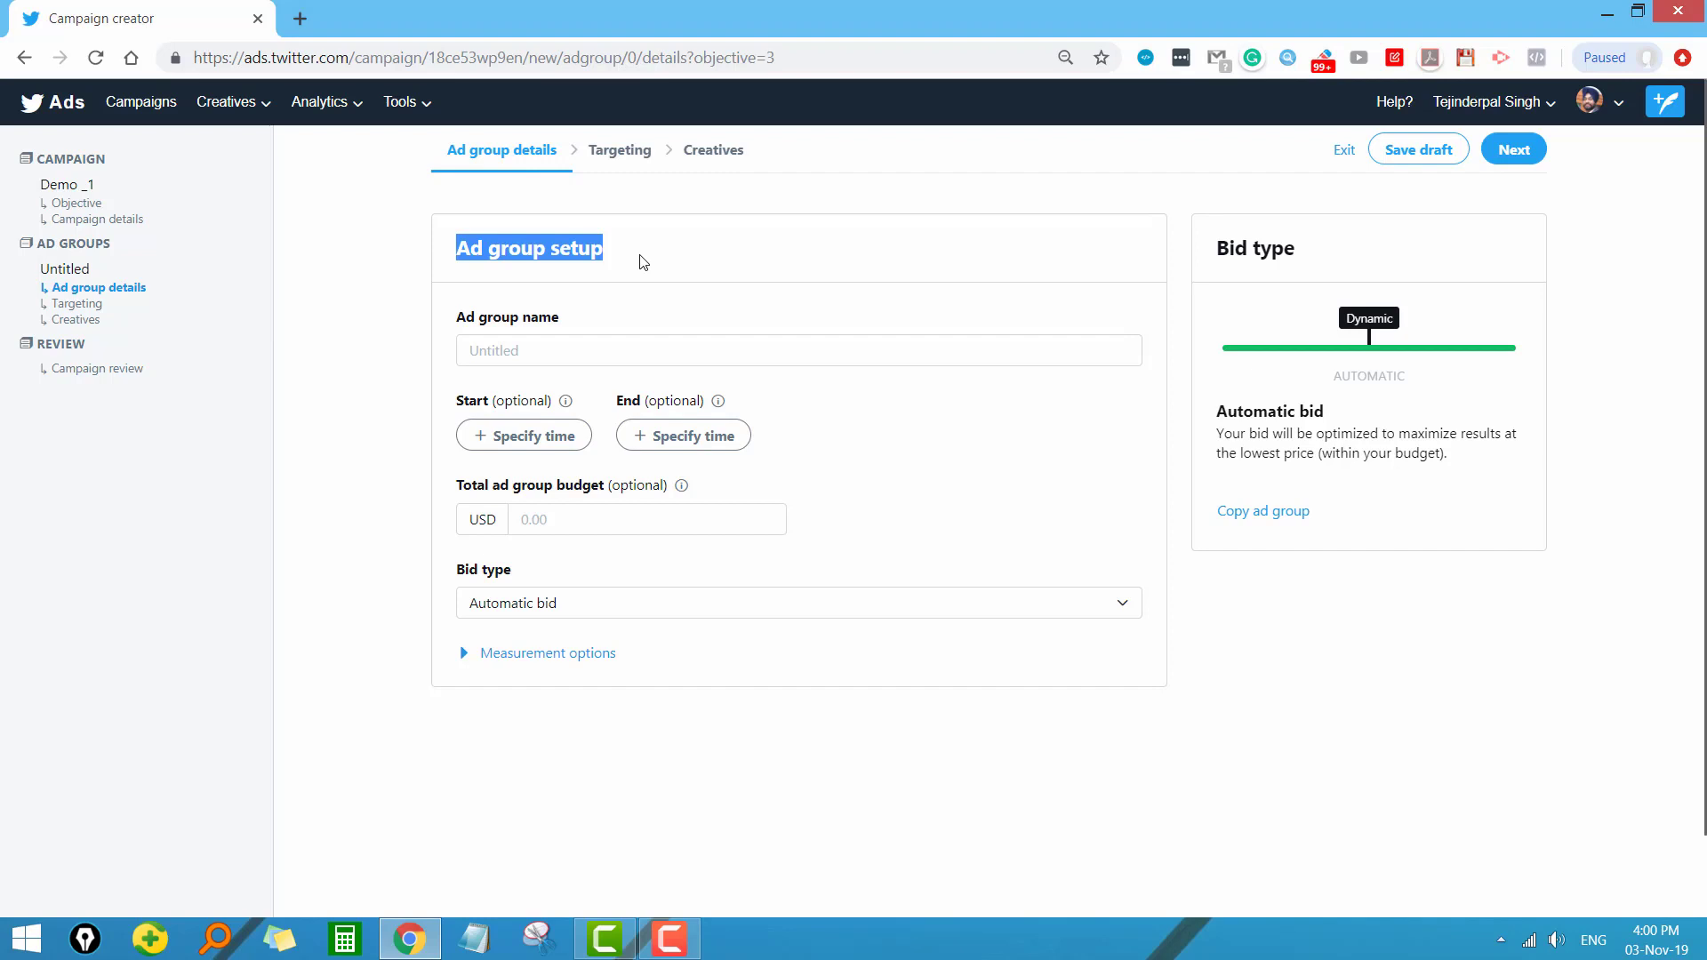
click(626, 355)
text(A)
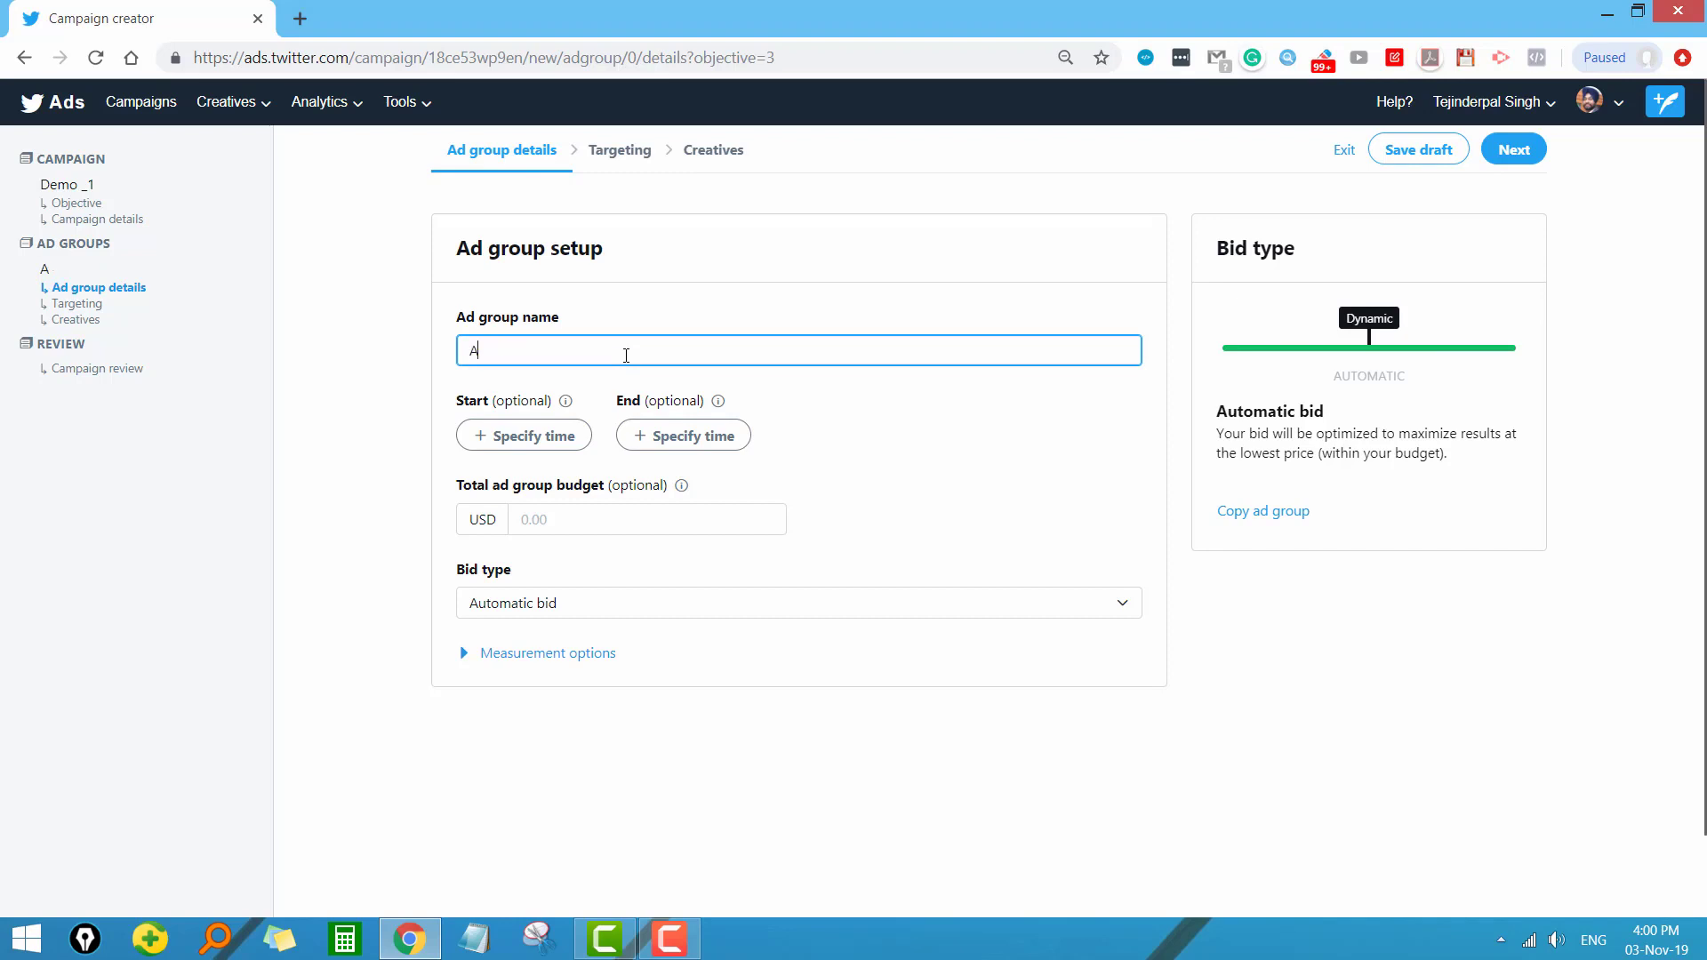
text(dgrp1)
click(459, 402)
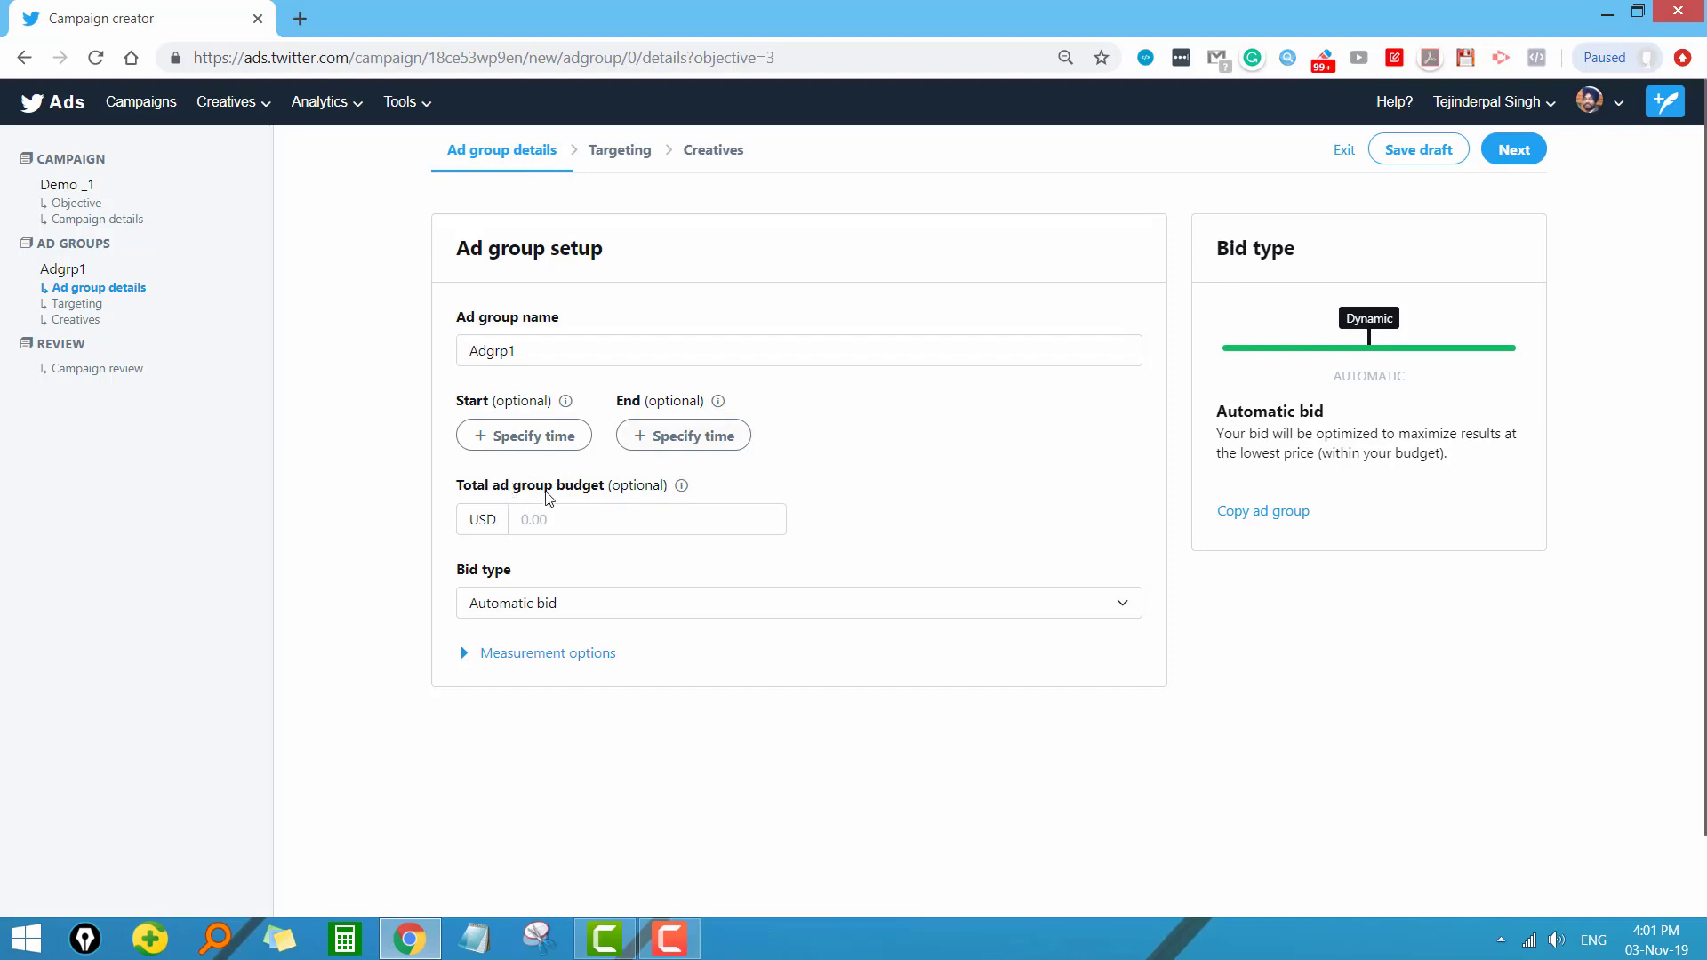
click(594, 522)
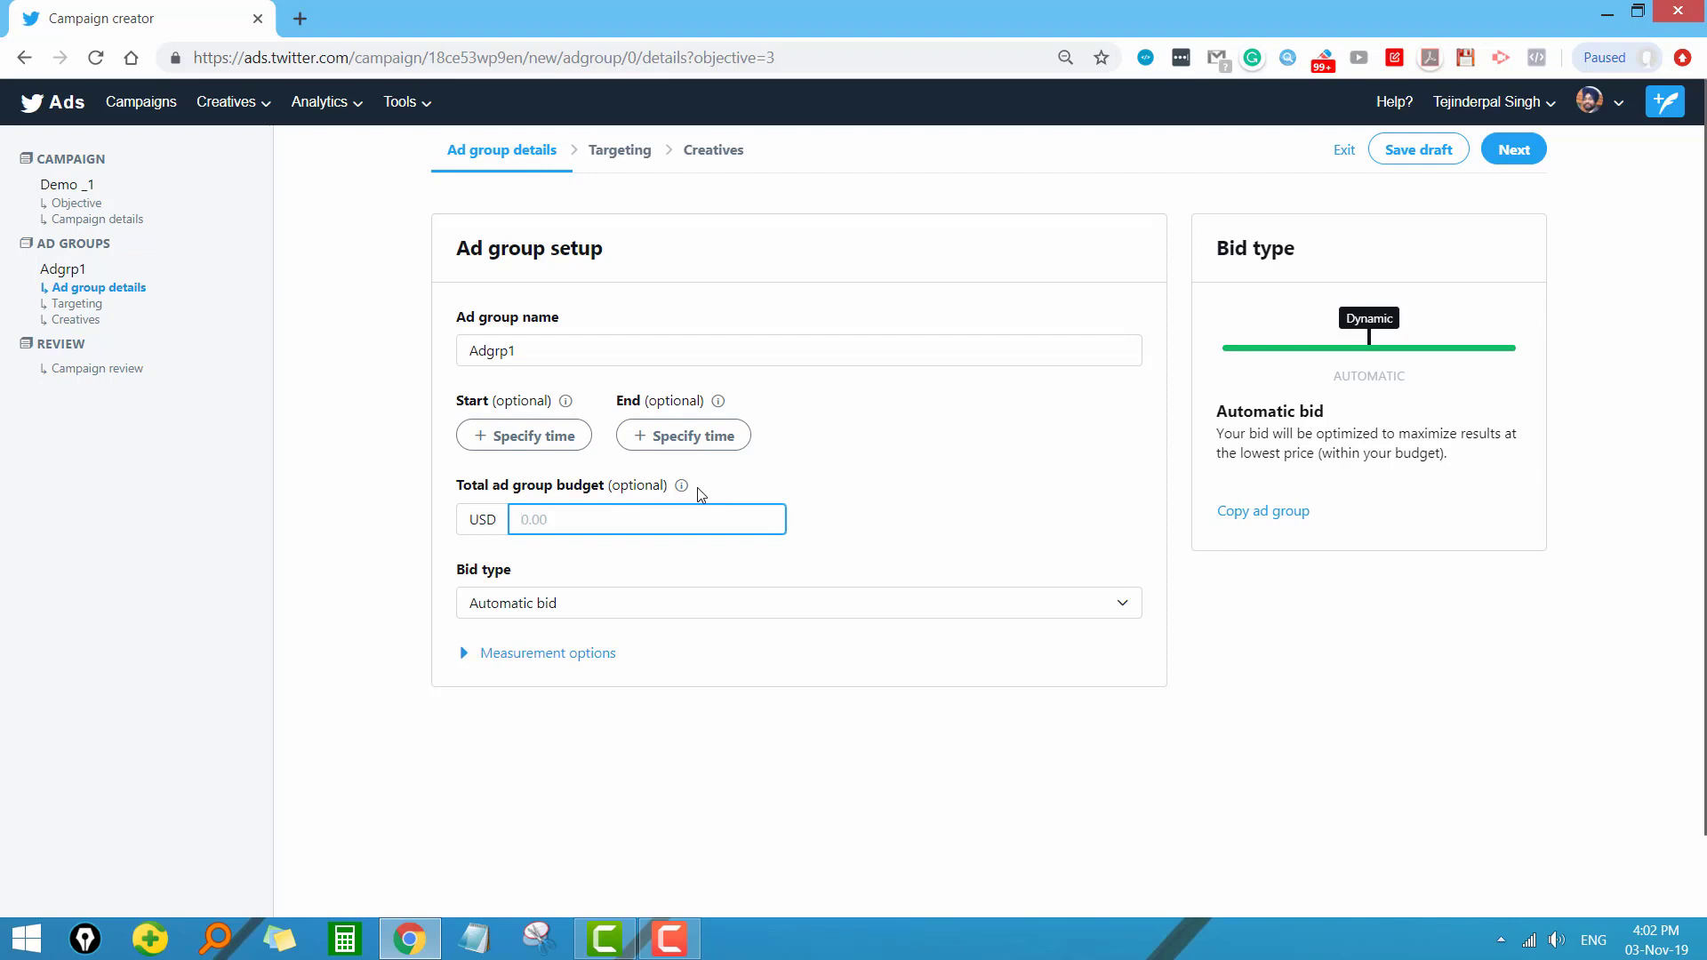
Step: Set the ad group's bid type to Maximum bid with a bid amount of 2.00 USD per engagement
click(507, 612)
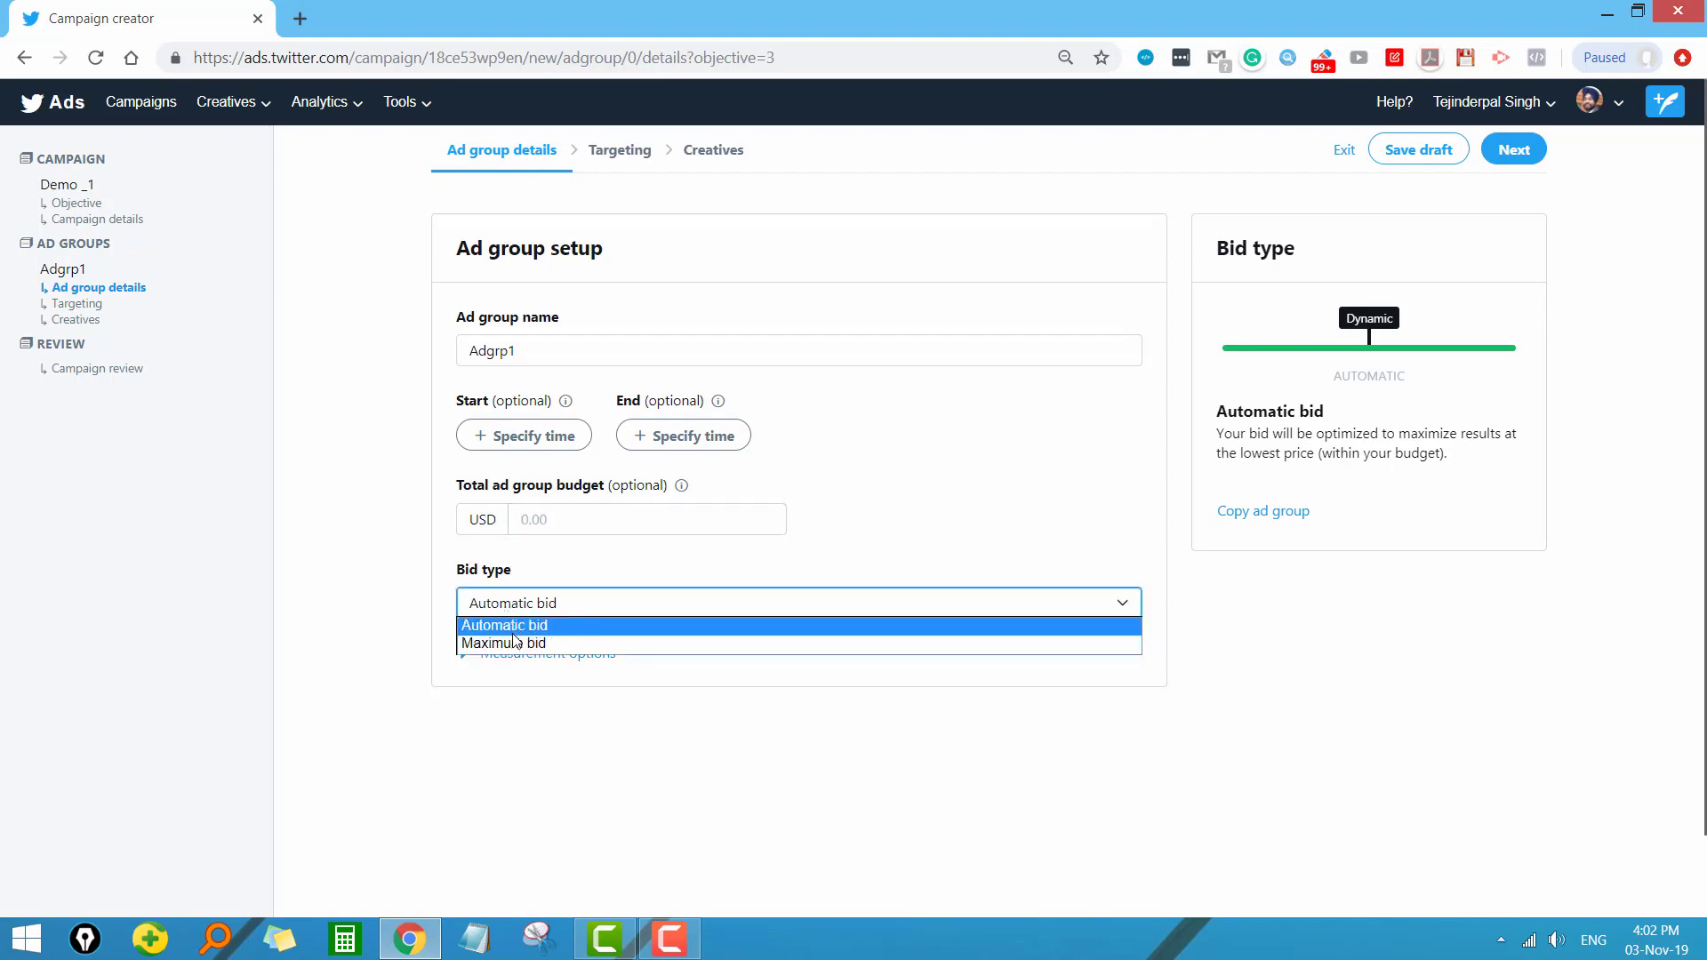
click(509, 608)
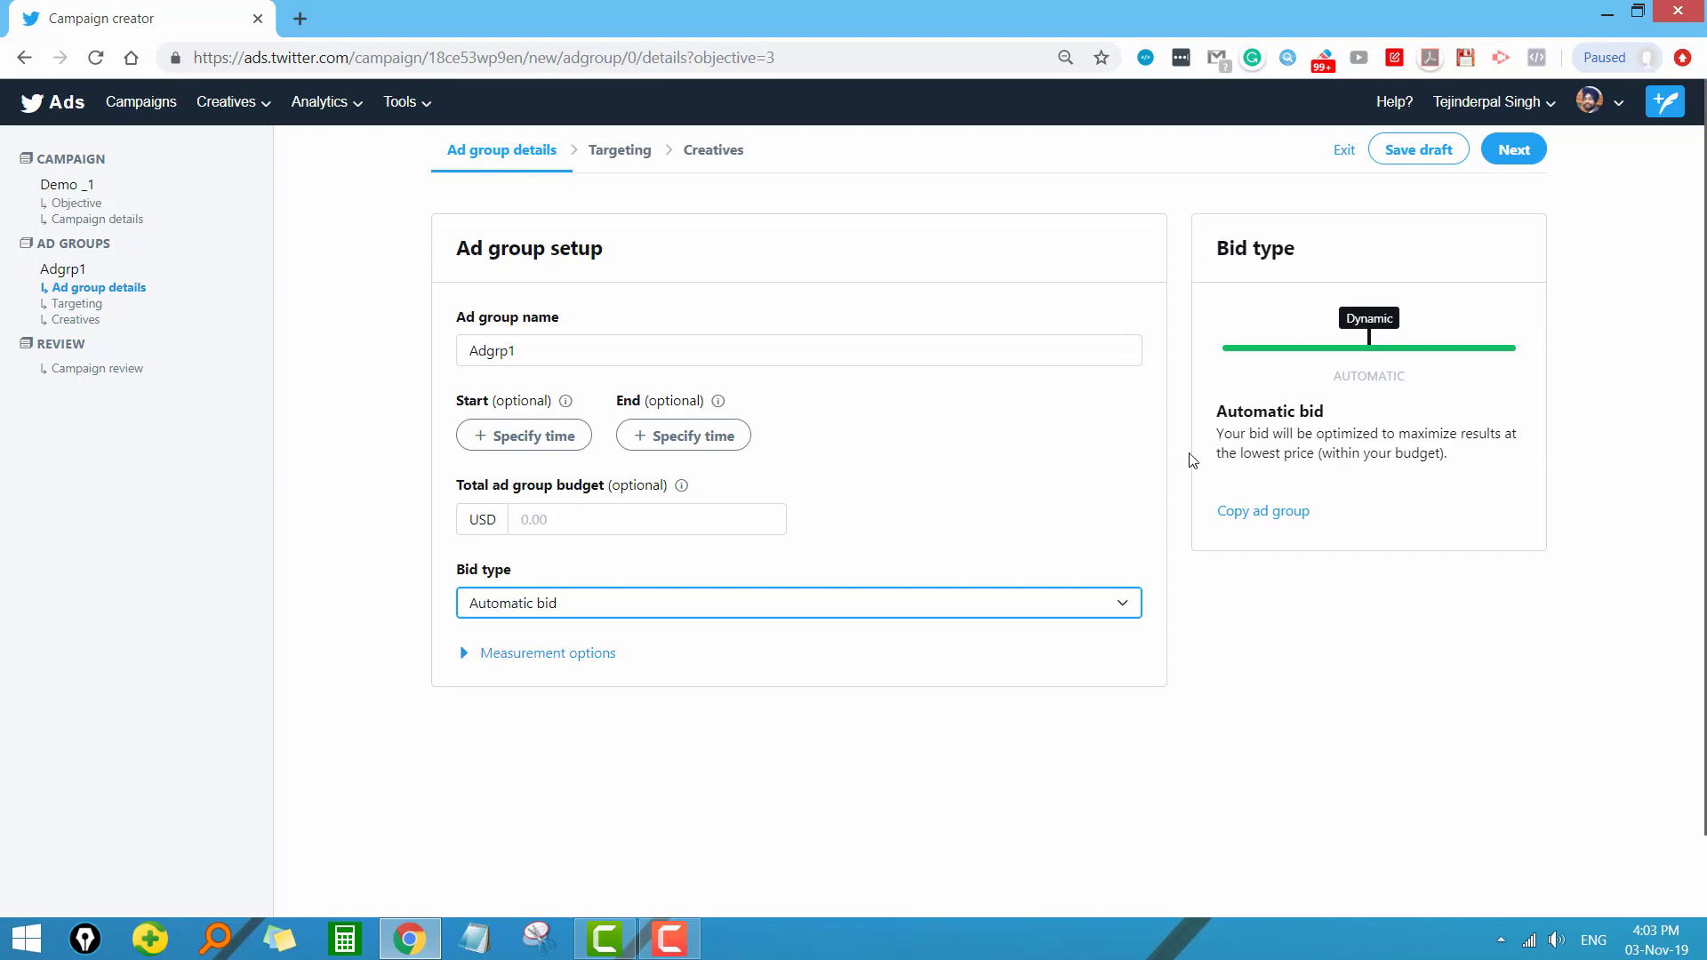
click(736, 603)
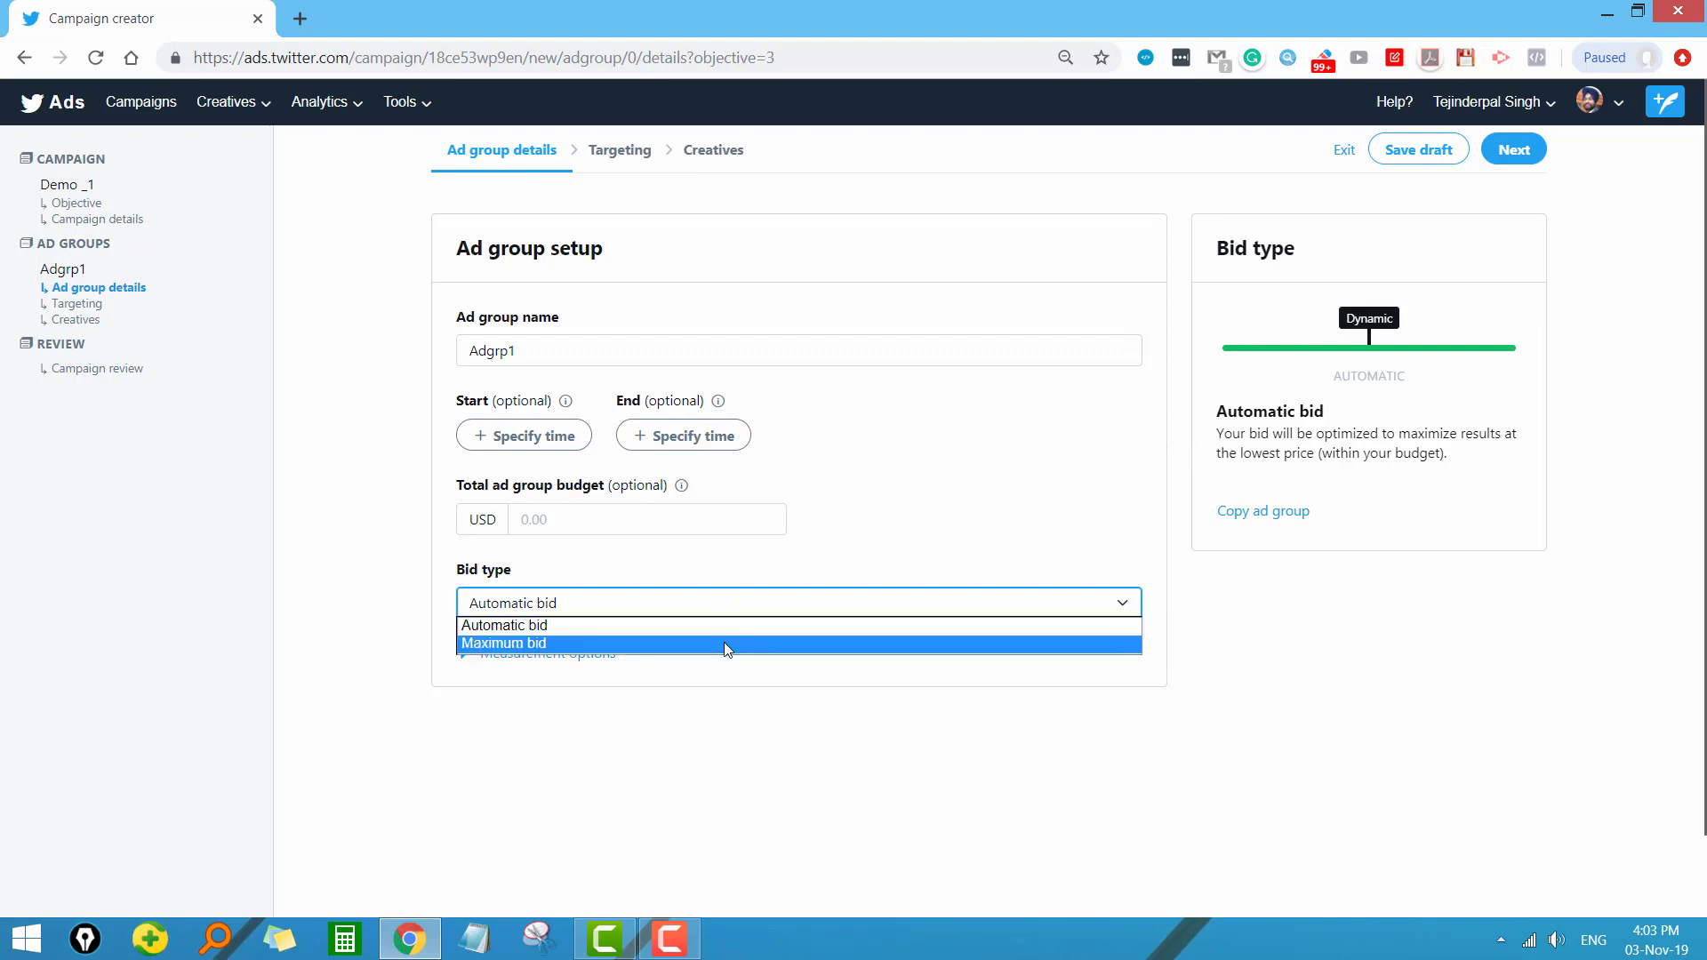
click(724, 642)
click(551, 695)
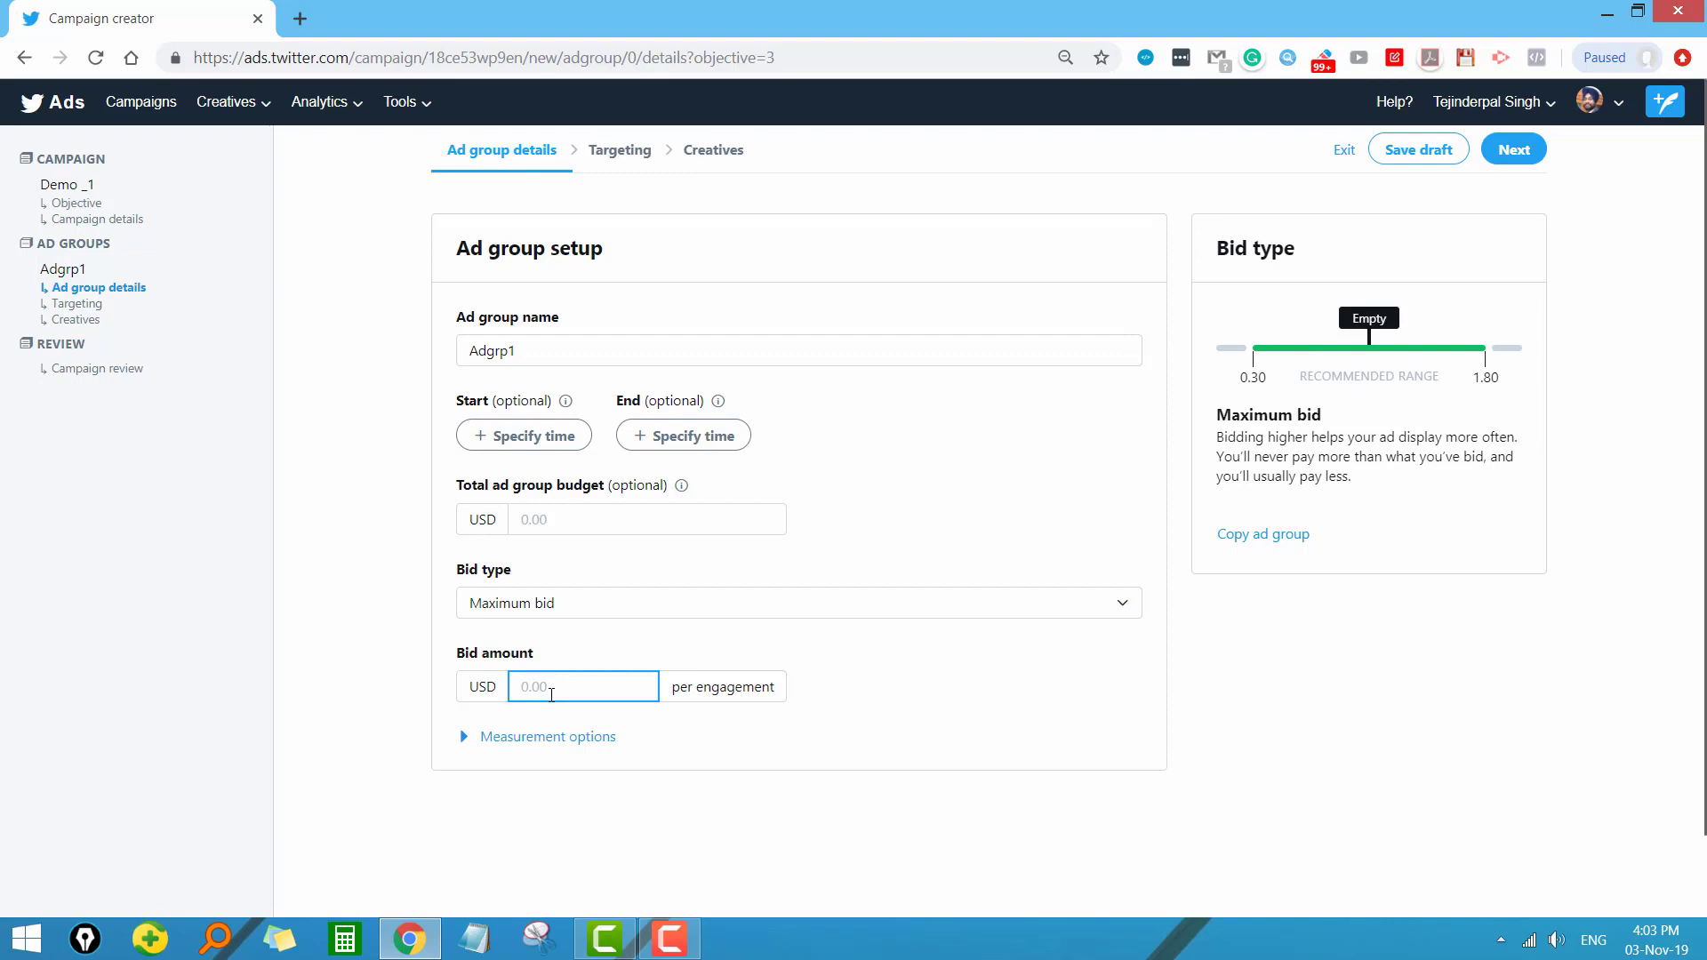
text(2)
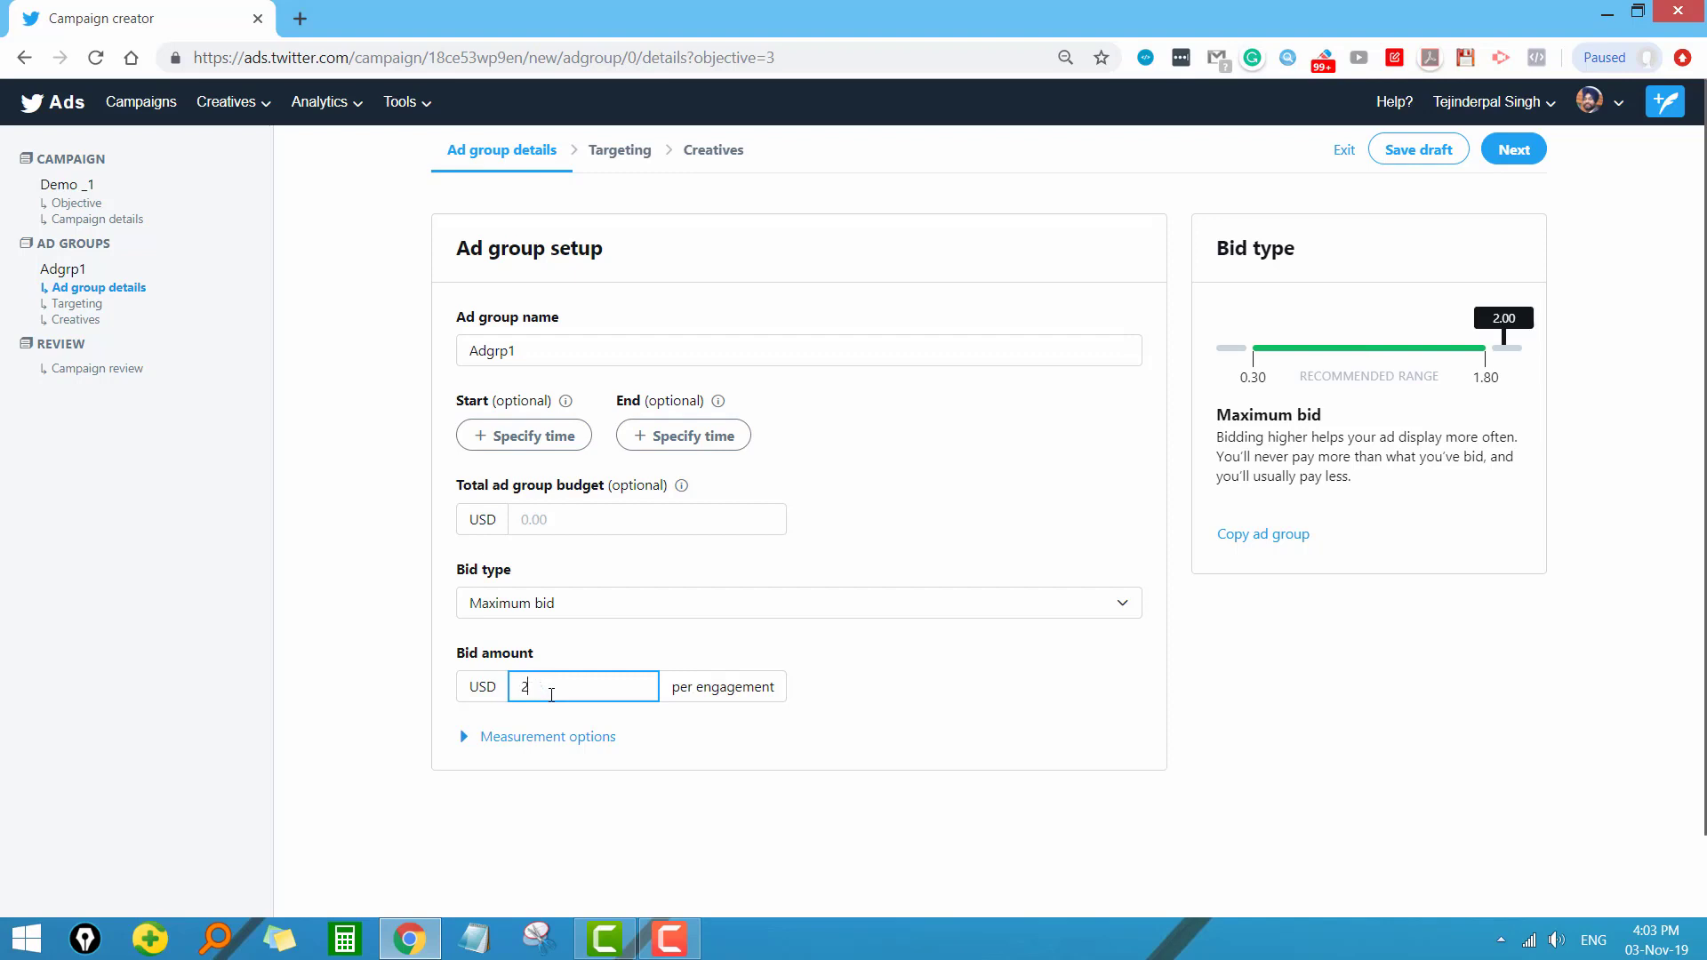
text(.00)
Step: Check the ad group's measurement options and continue to the targeting settings
click(470, 744)
scroll(470, 744, down, 1)
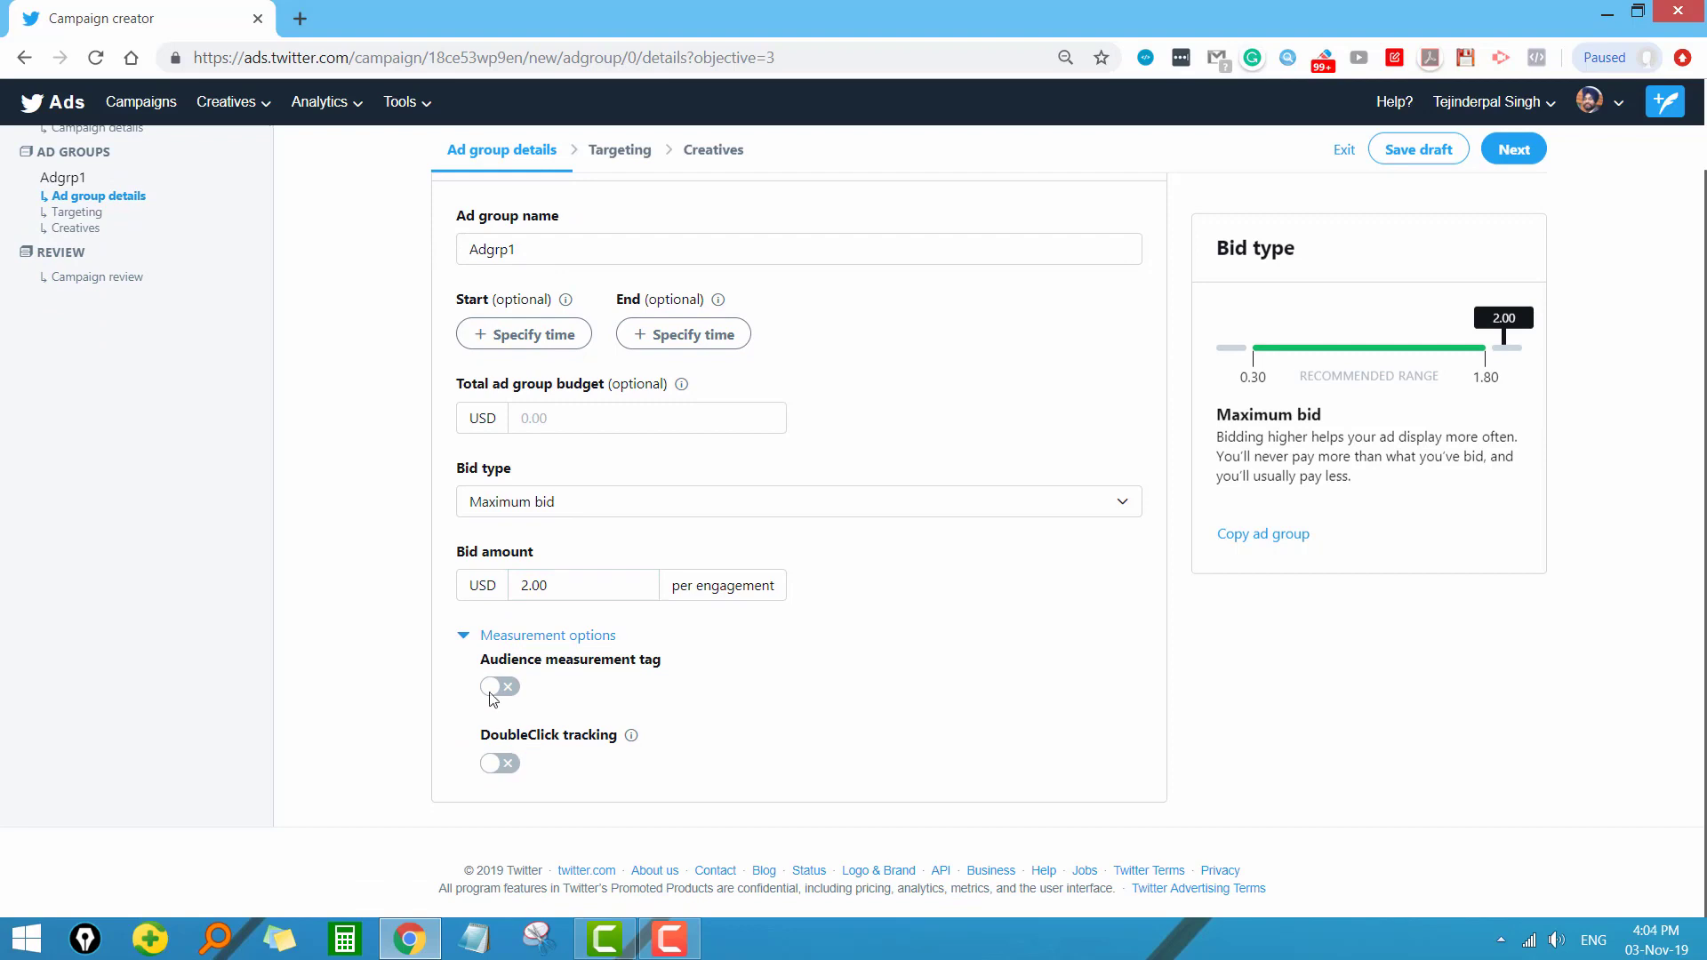
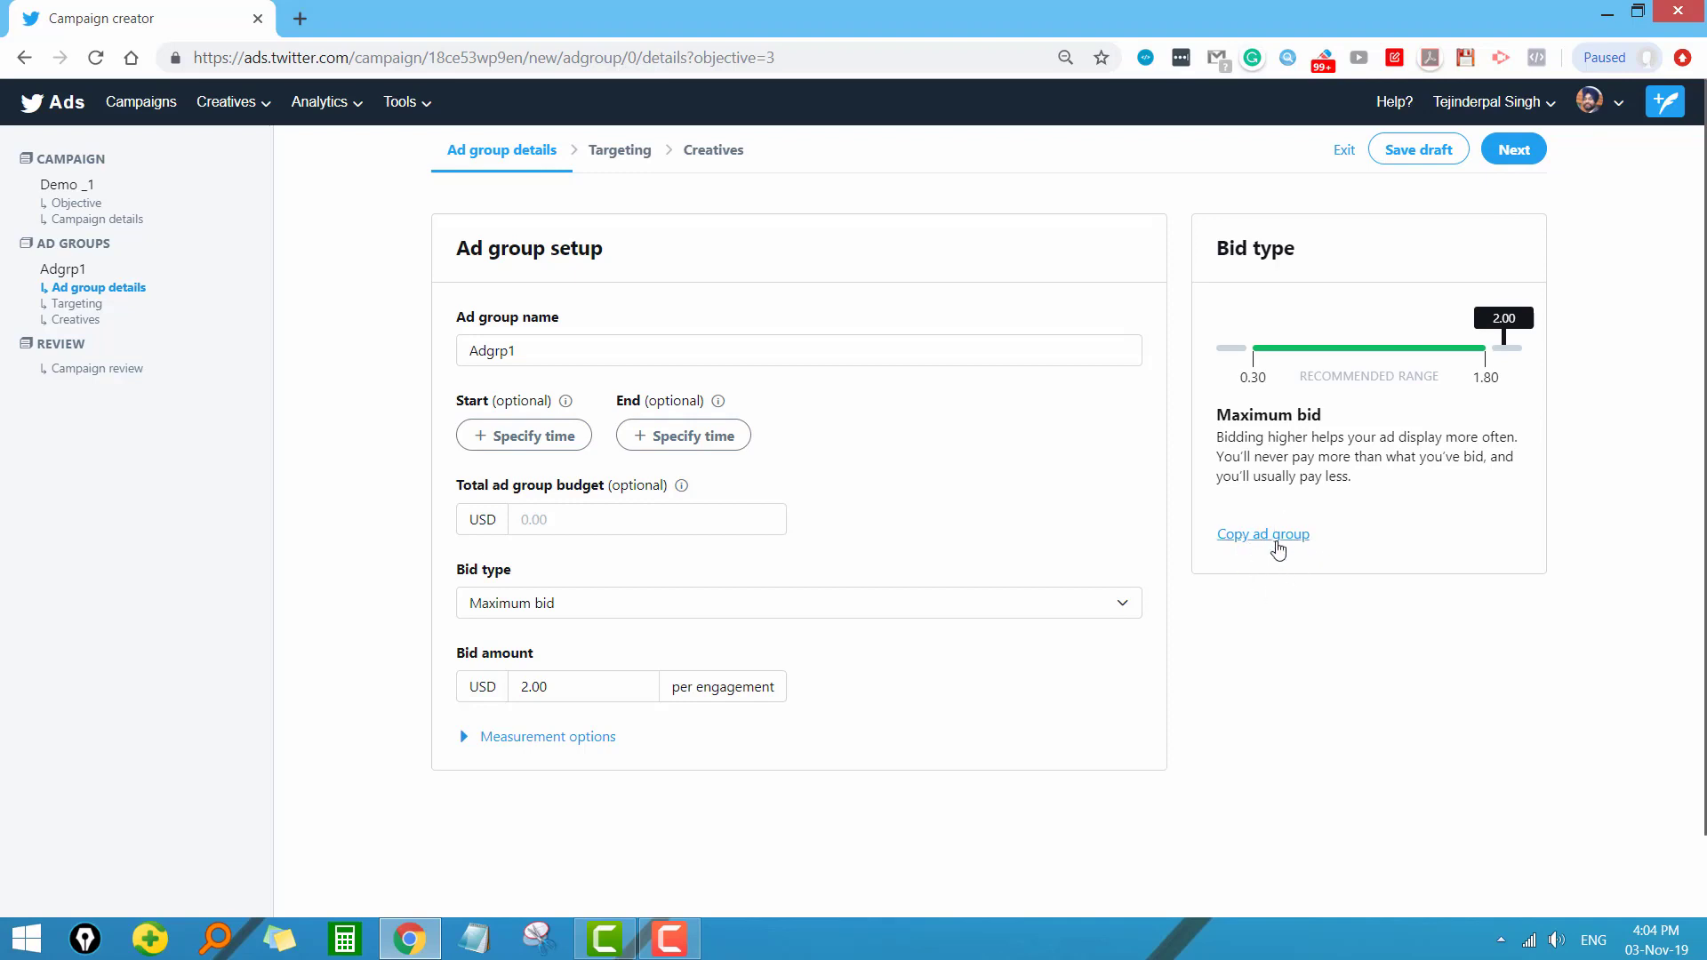
click(1524, 152)
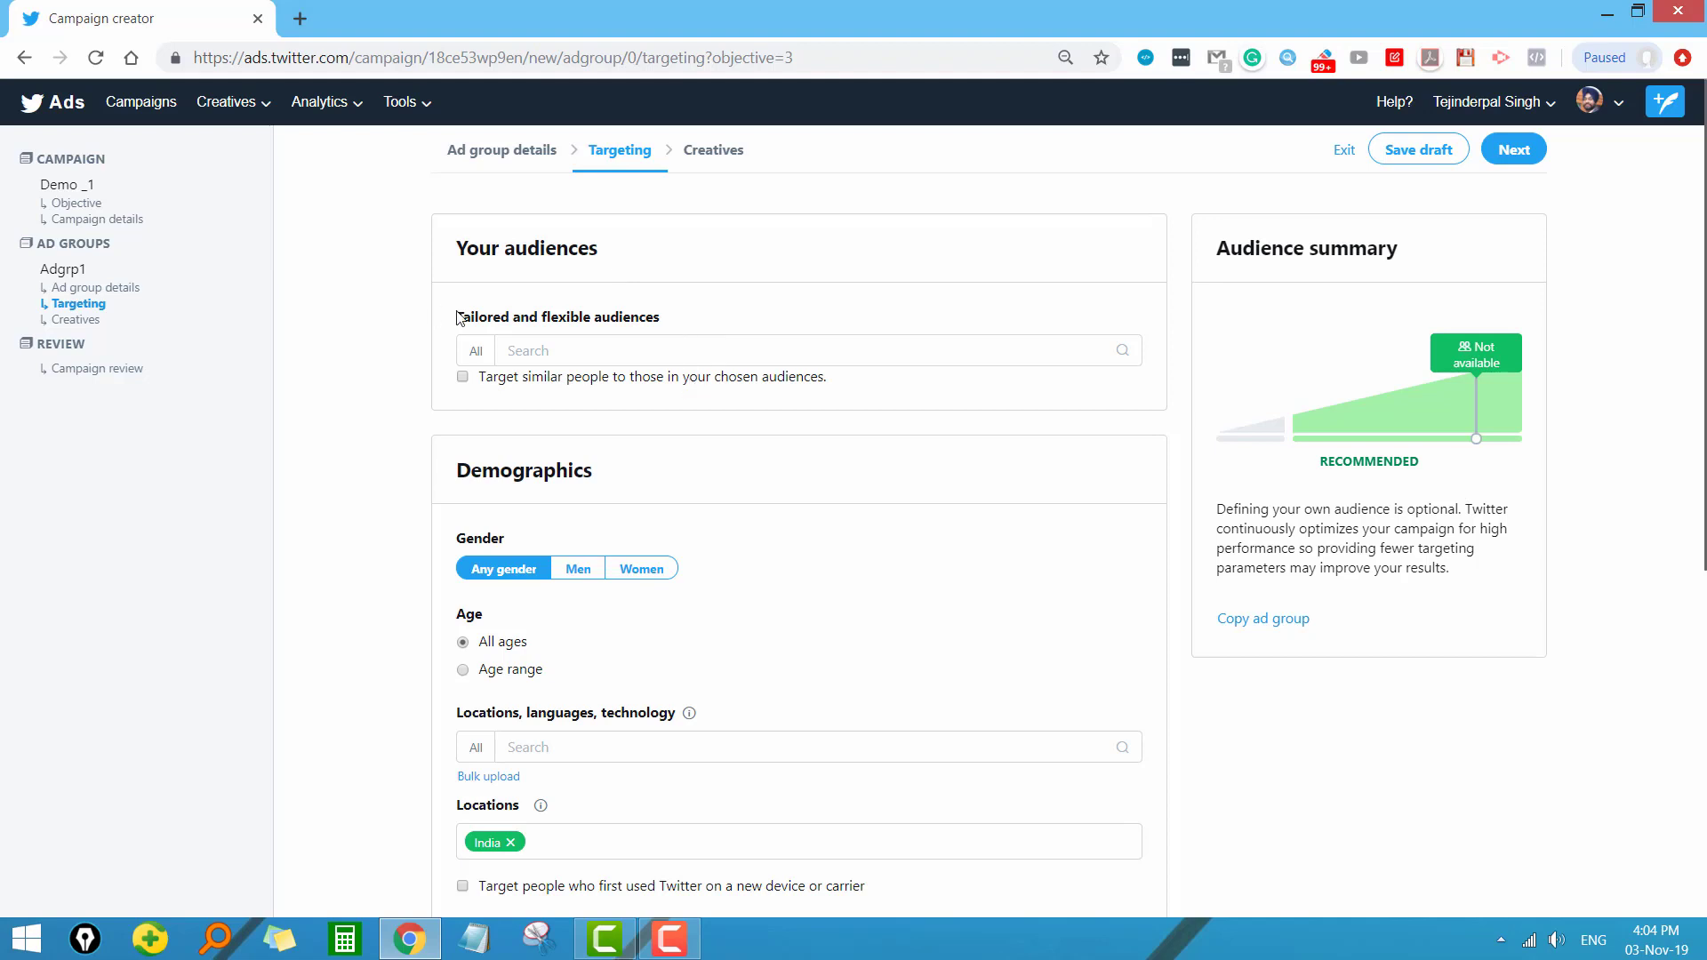
Step: Look through the categories offered for tailored and flexible audiences without choosing one
drag(456, 318, 676, 319)
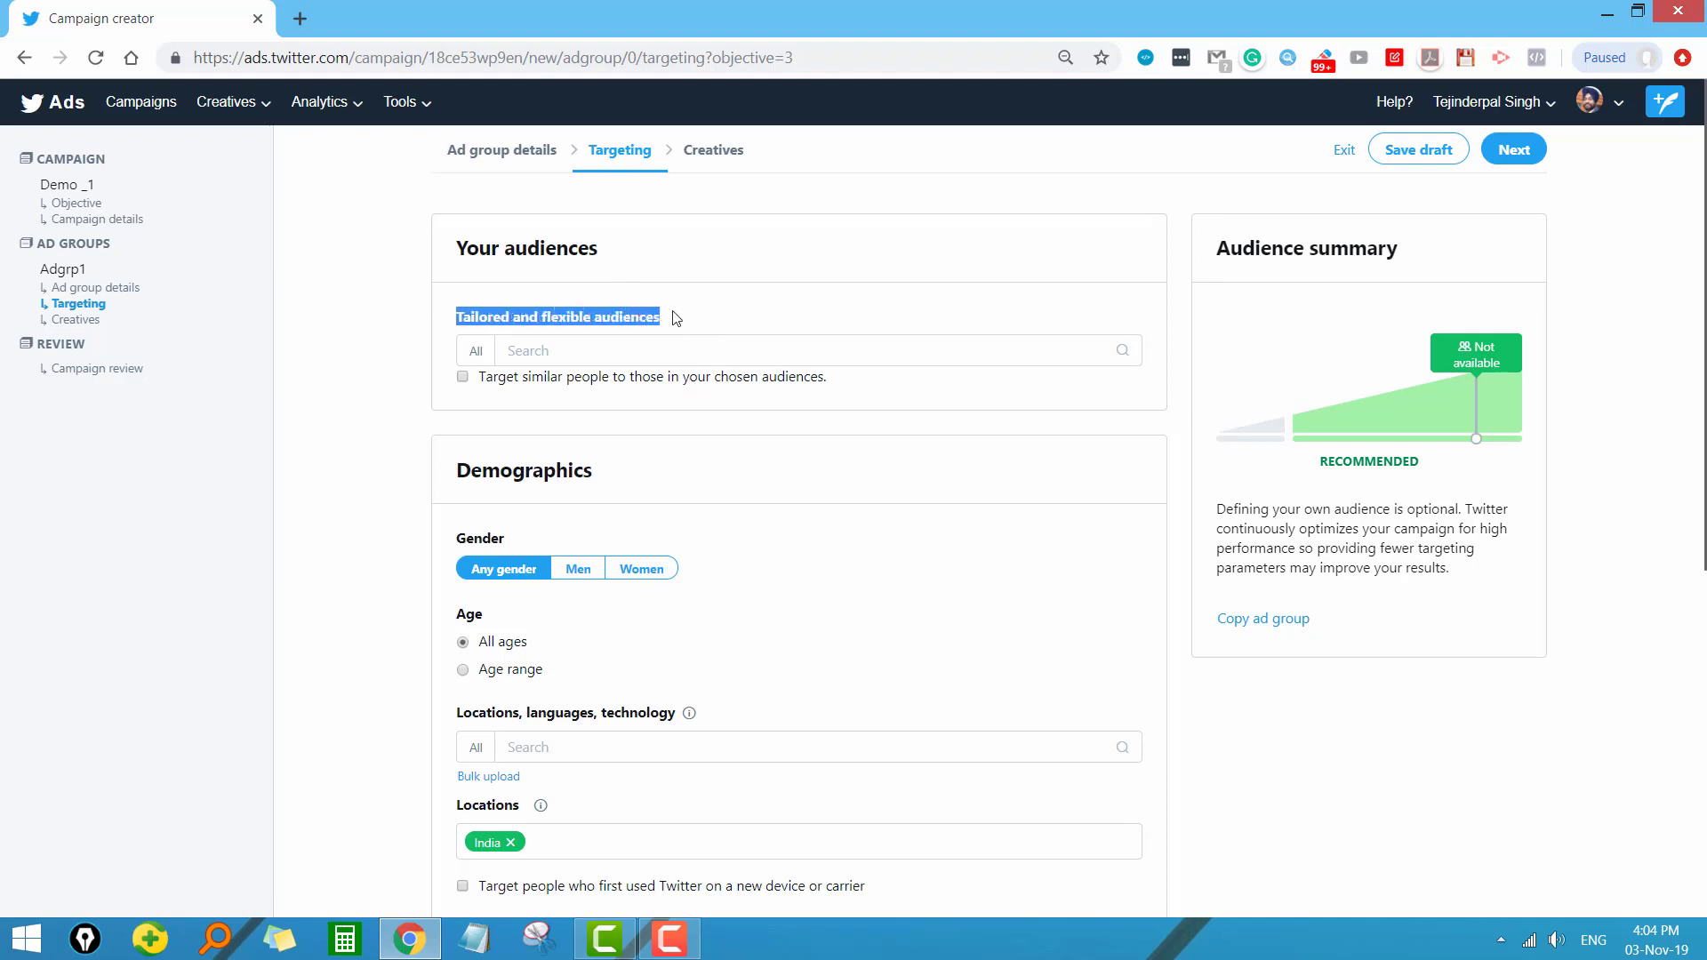
click(583, 354)
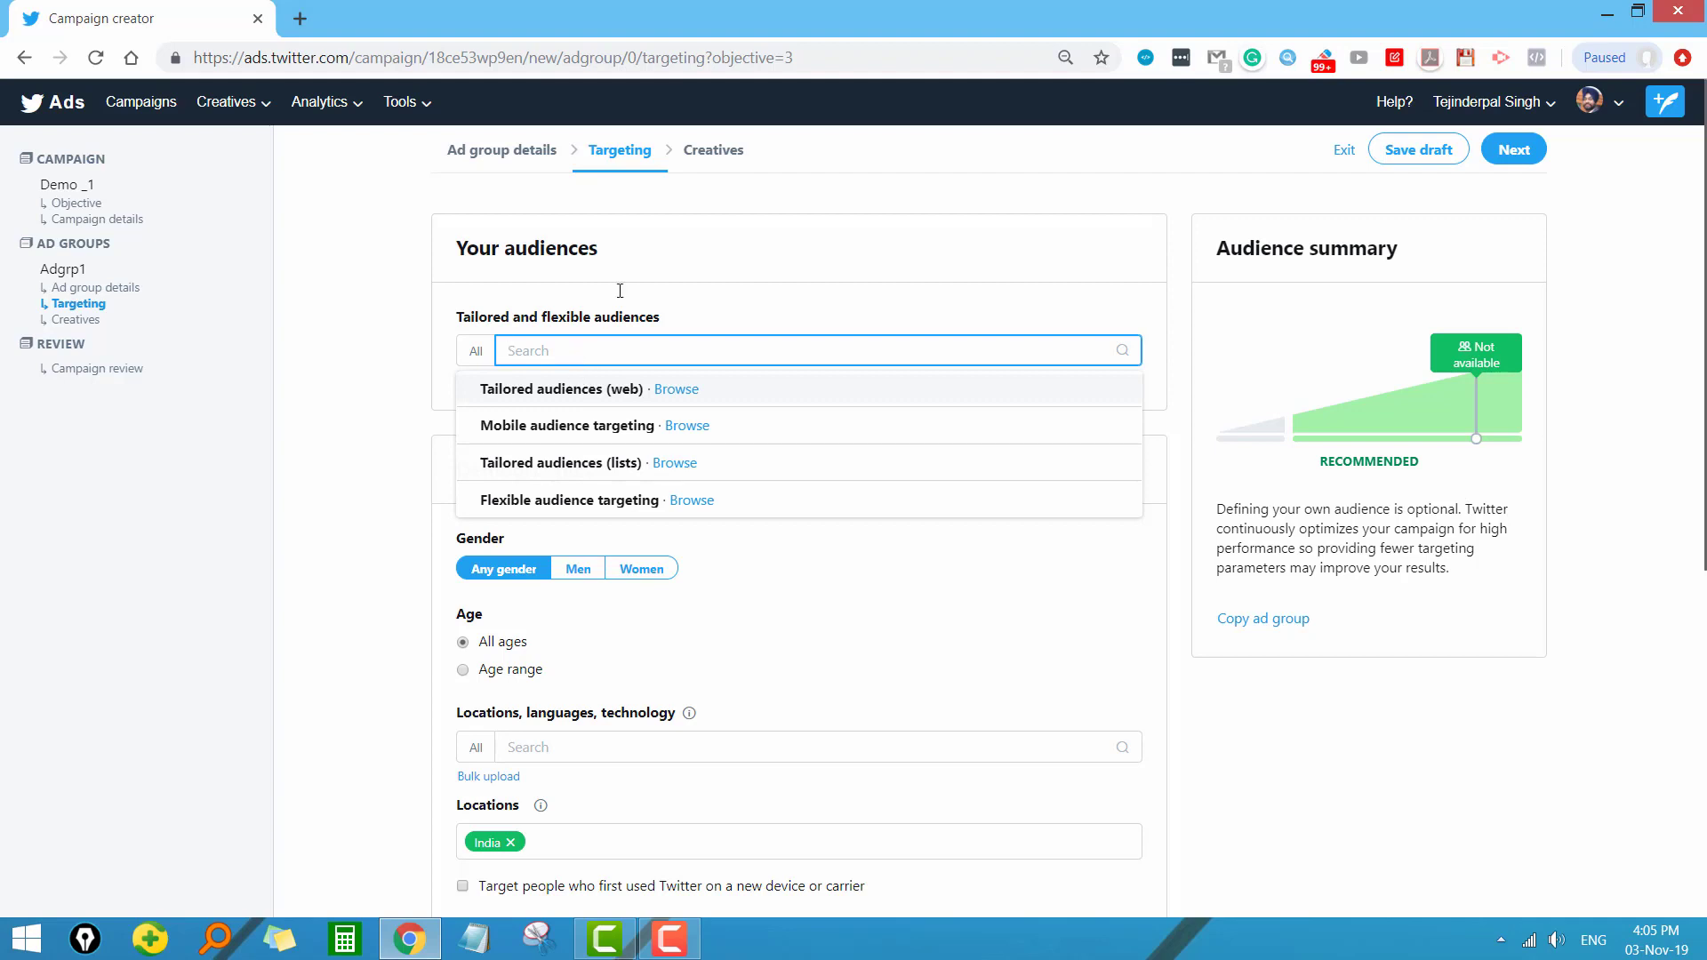
click(654, 263)
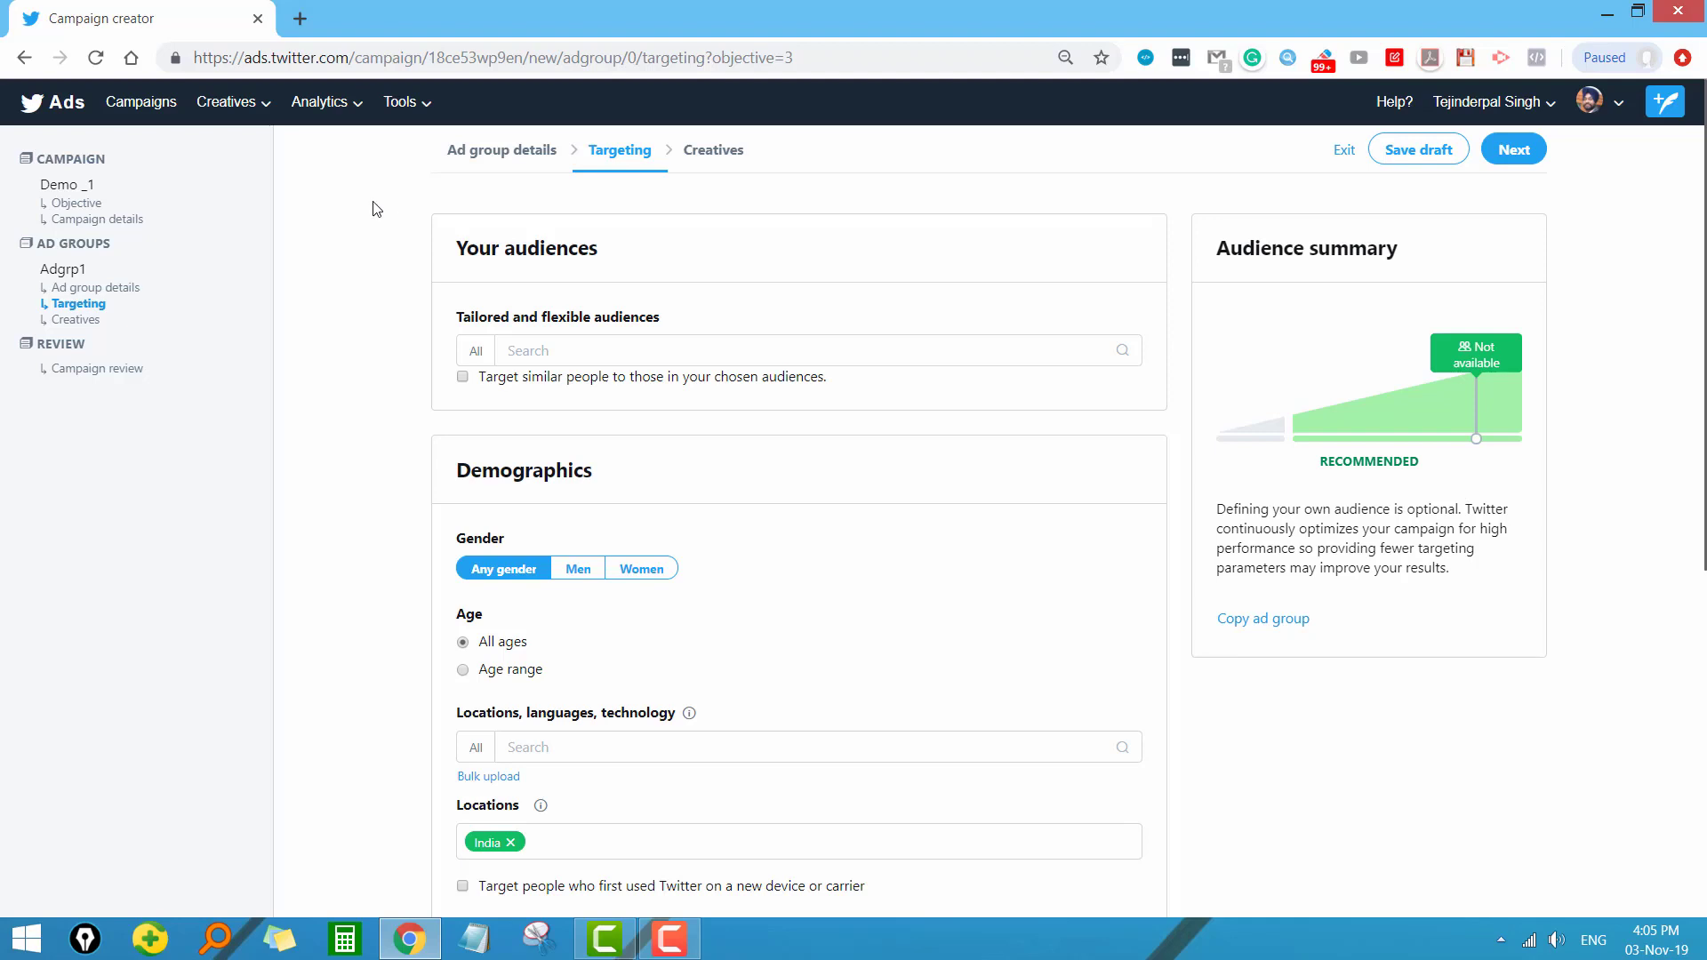
Step: Open the Audience manager in a separate tab to view the existing audiences, and return to the campaign's targeting
click(420, 105)
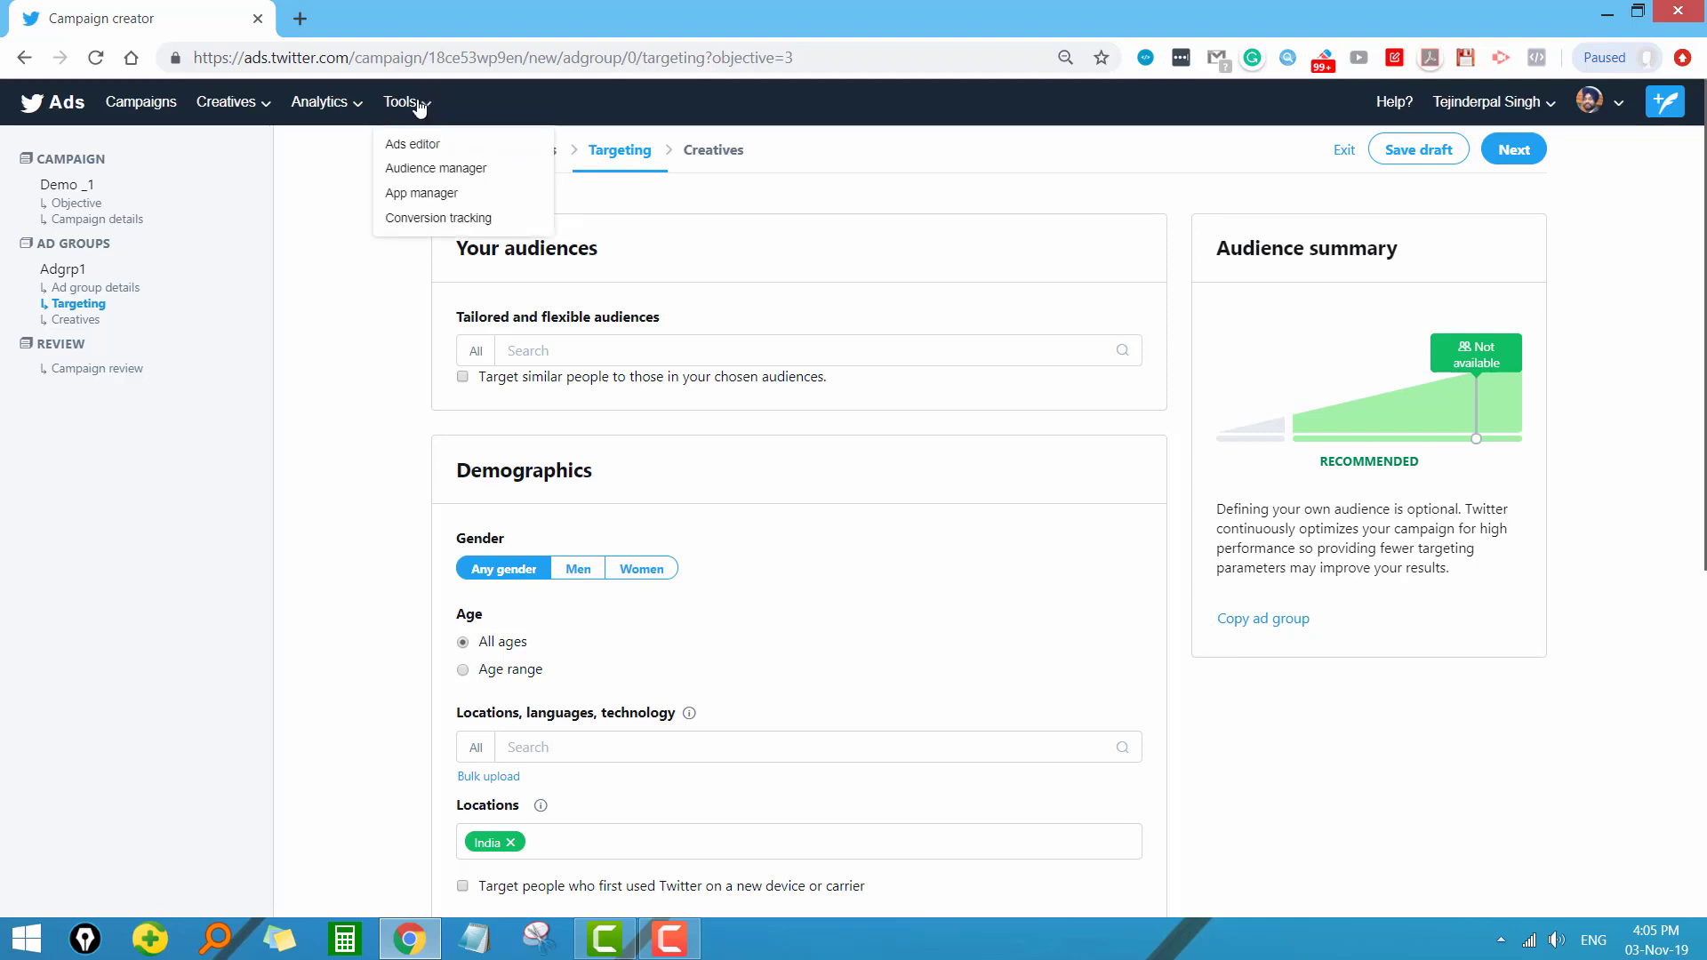
middle_click(431, 175)
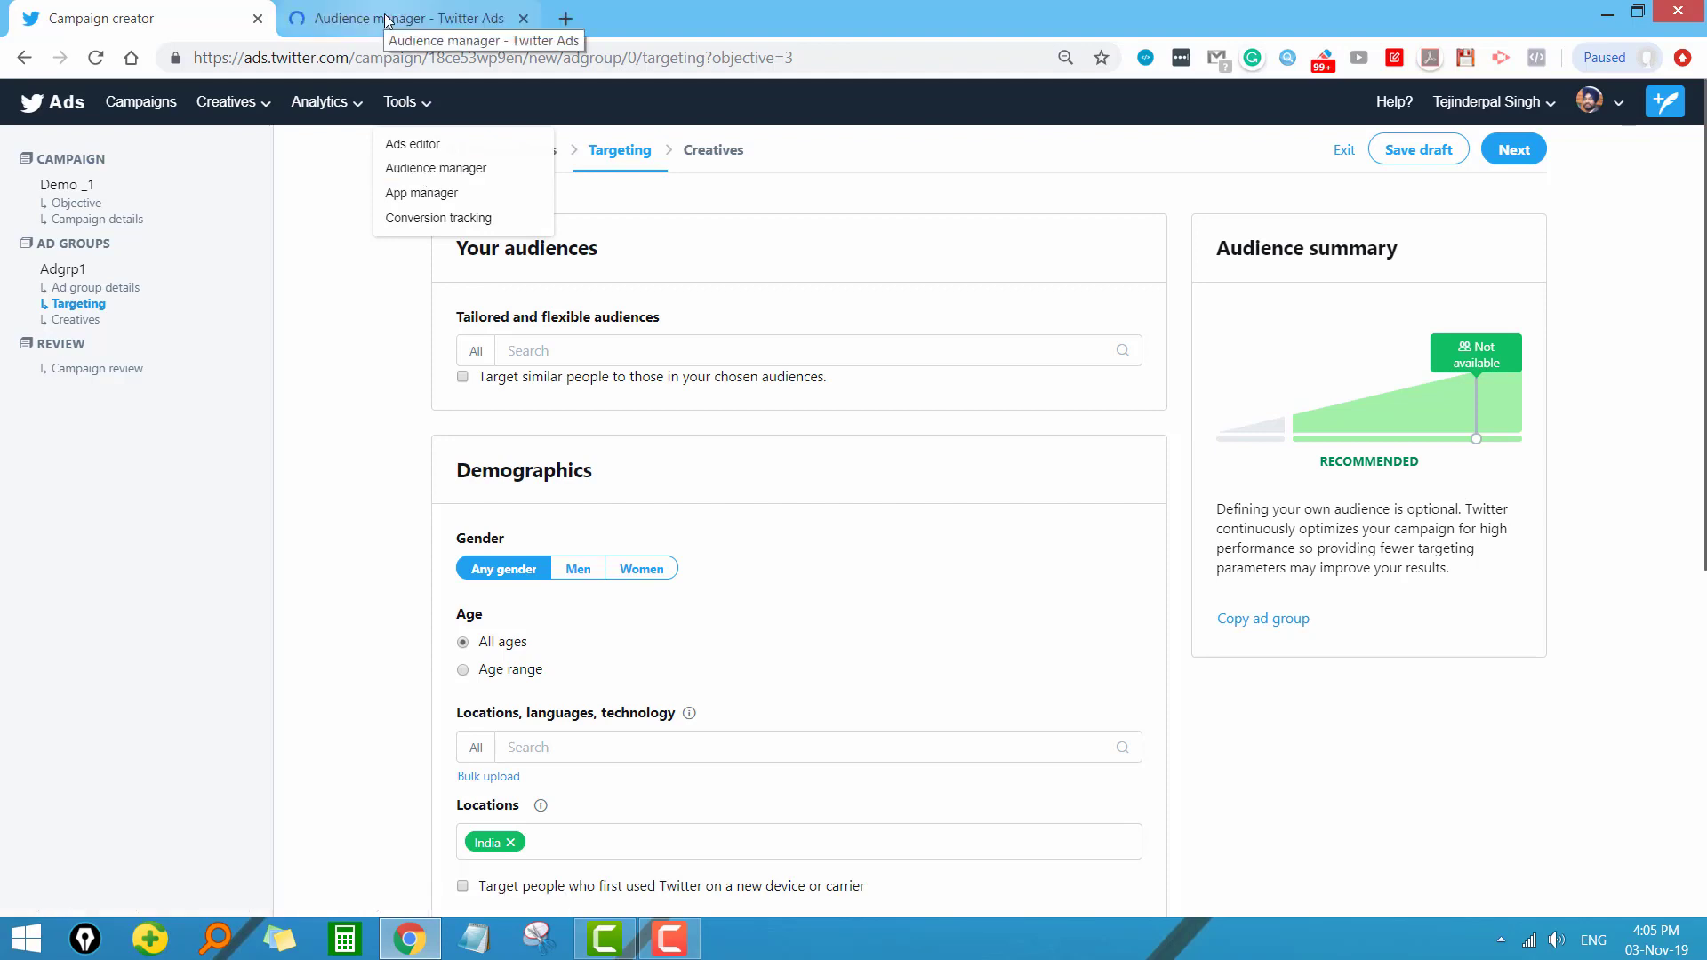
click(388, 20)
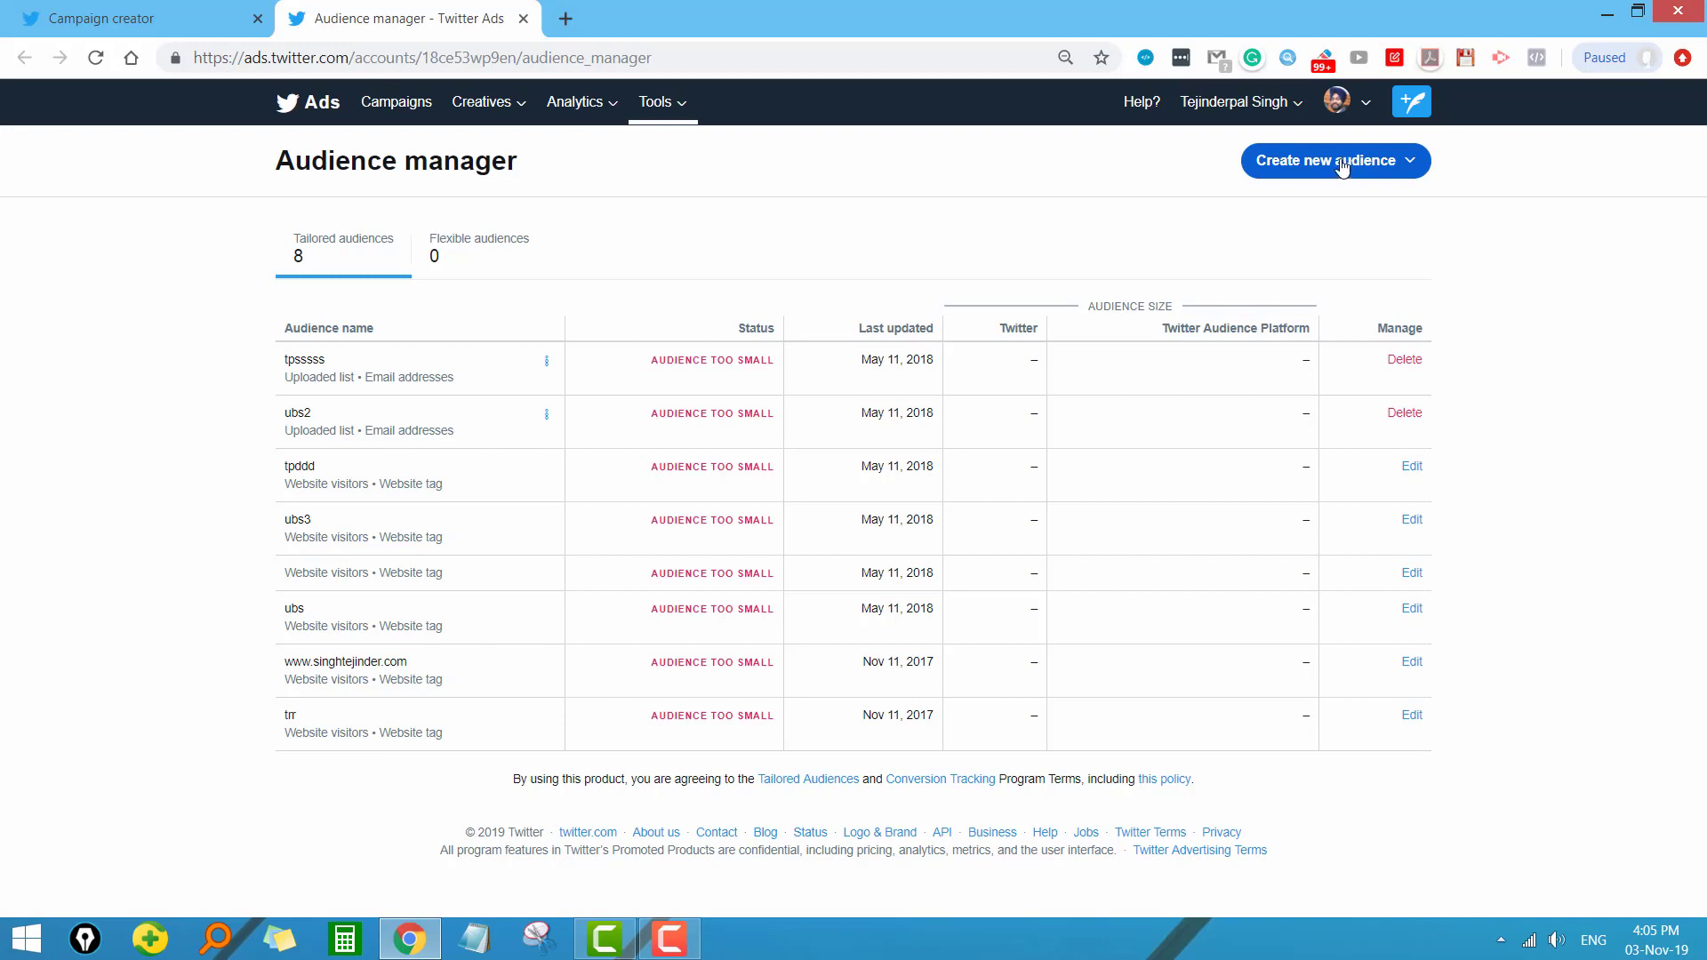
click(101, 18)
click(339, 335)
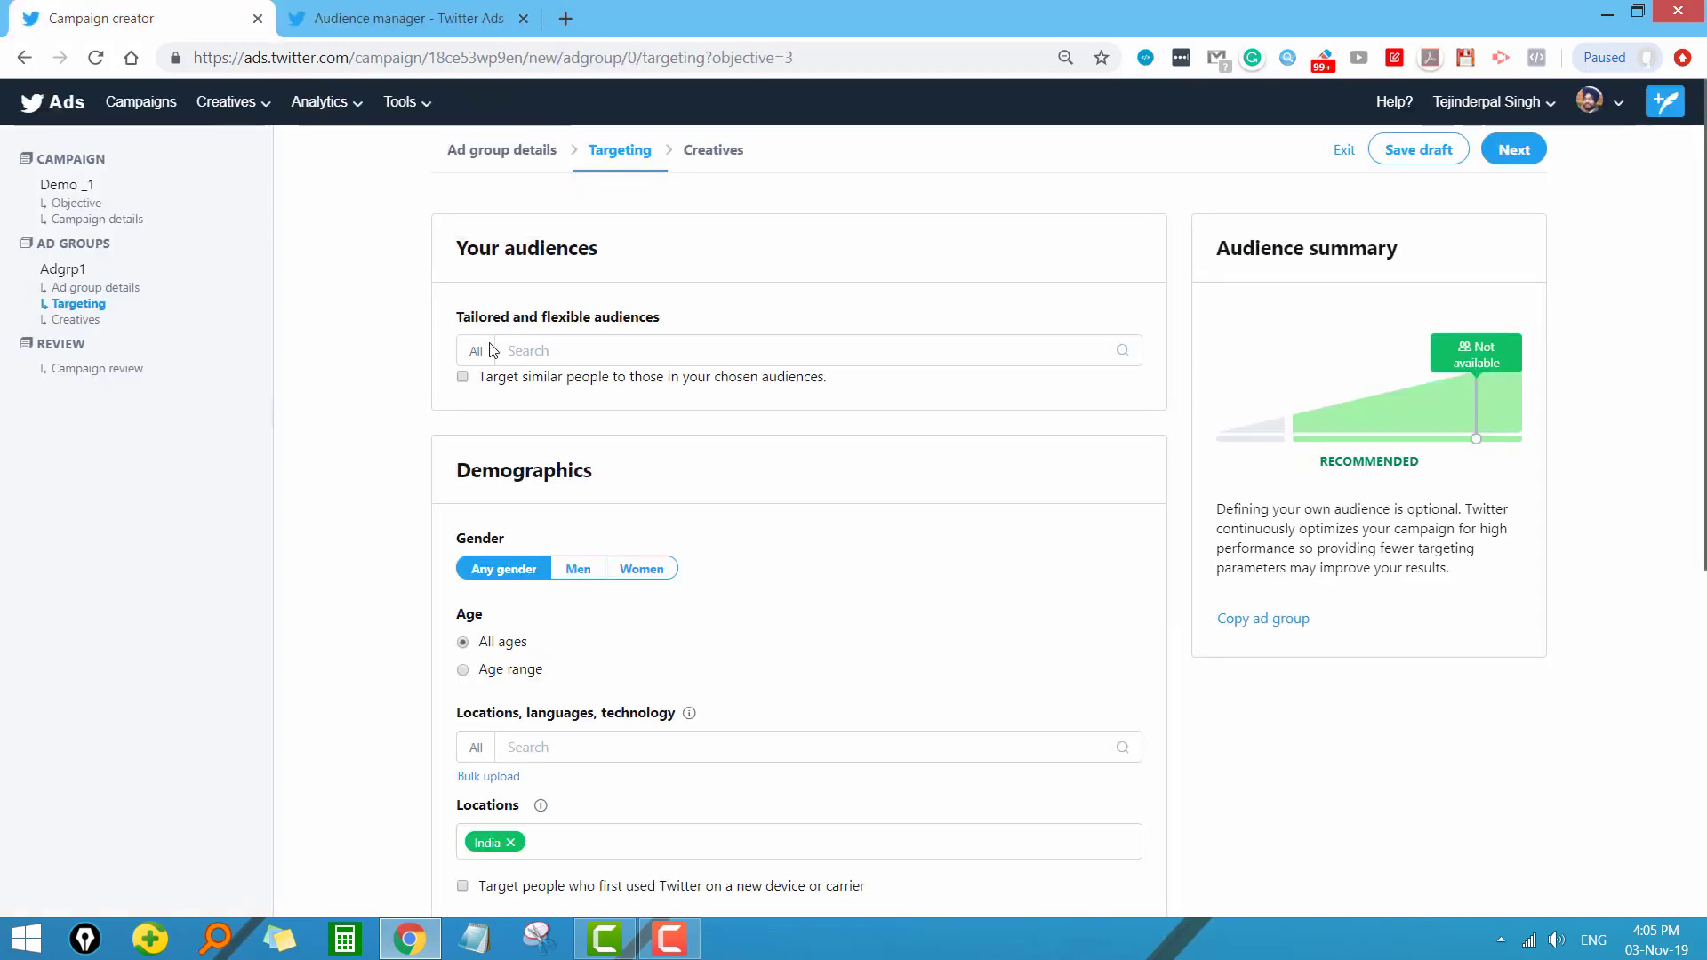
Step: Set the gender targeting in the ad group's demographics to Women
scroll(527, 362, down, 3)
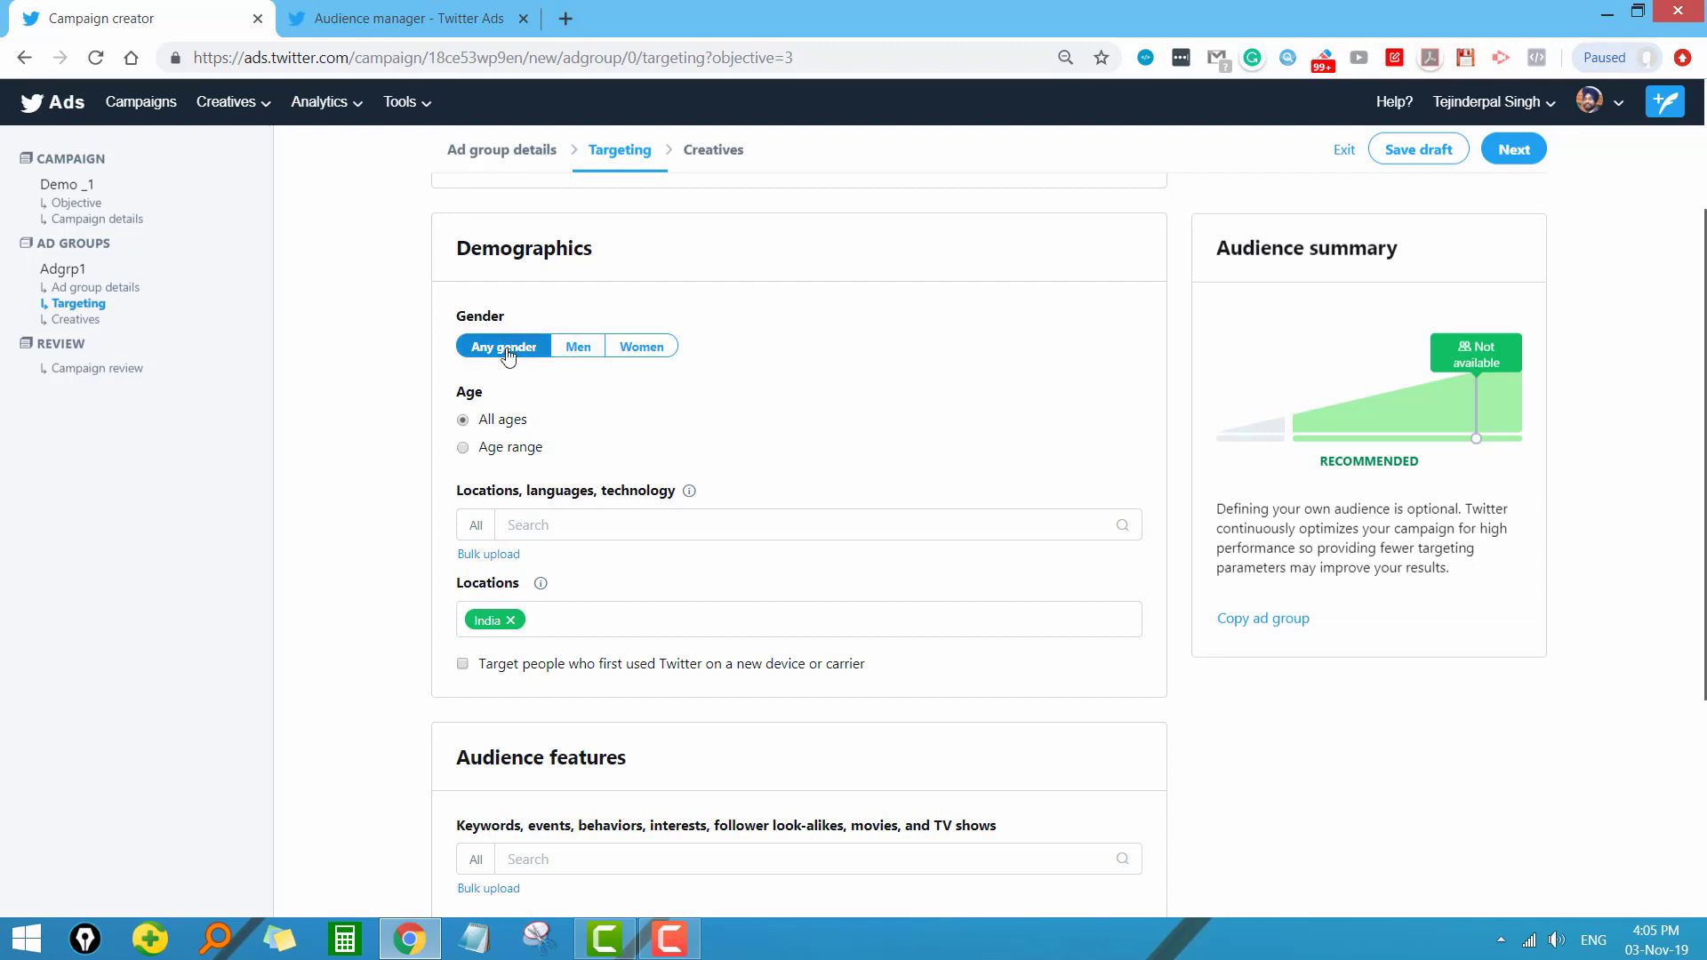
click(580, 348)
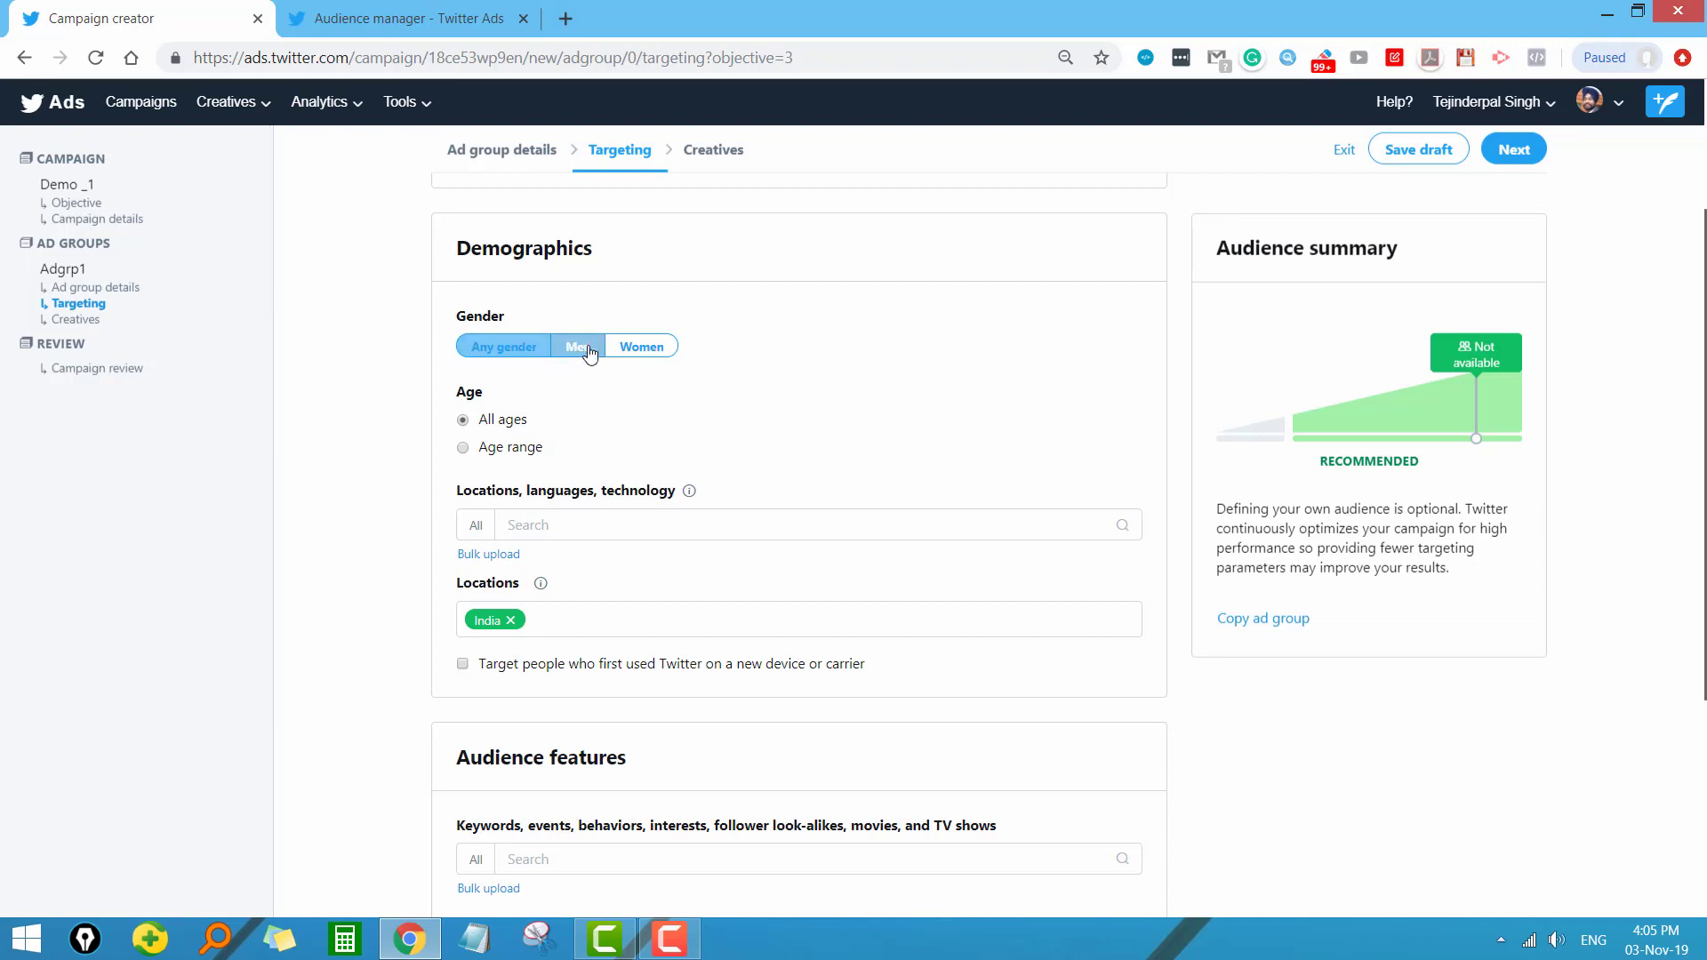
click(642, 349)
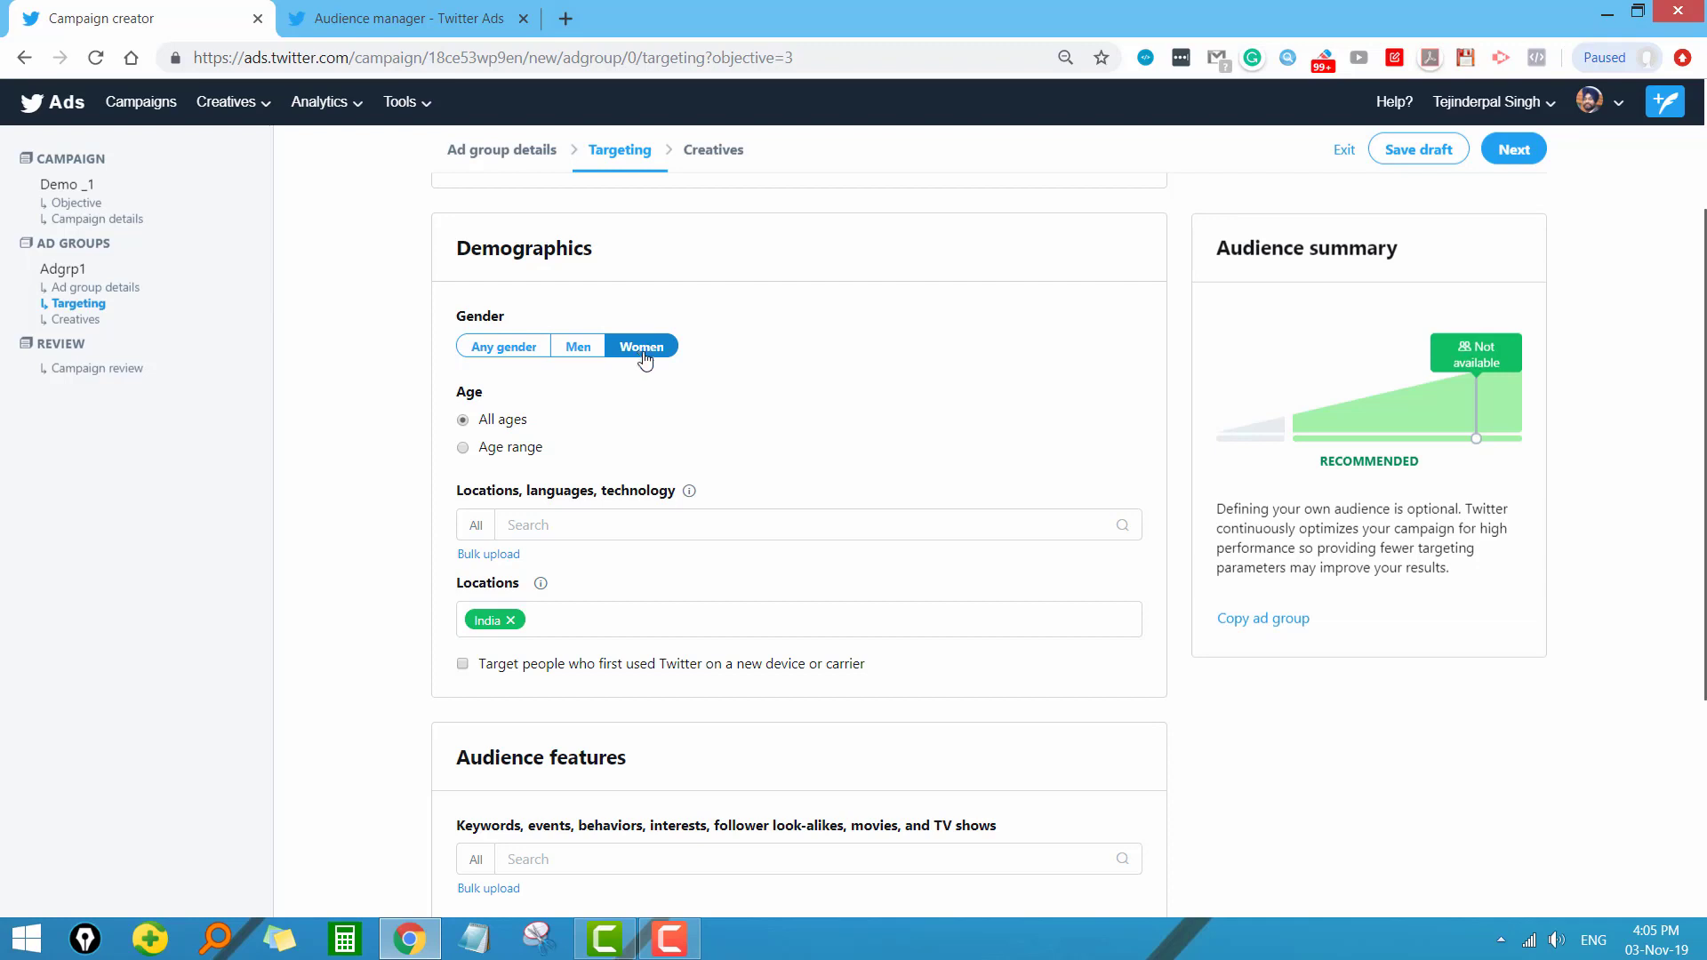
scroll(646, 360, down, 1)
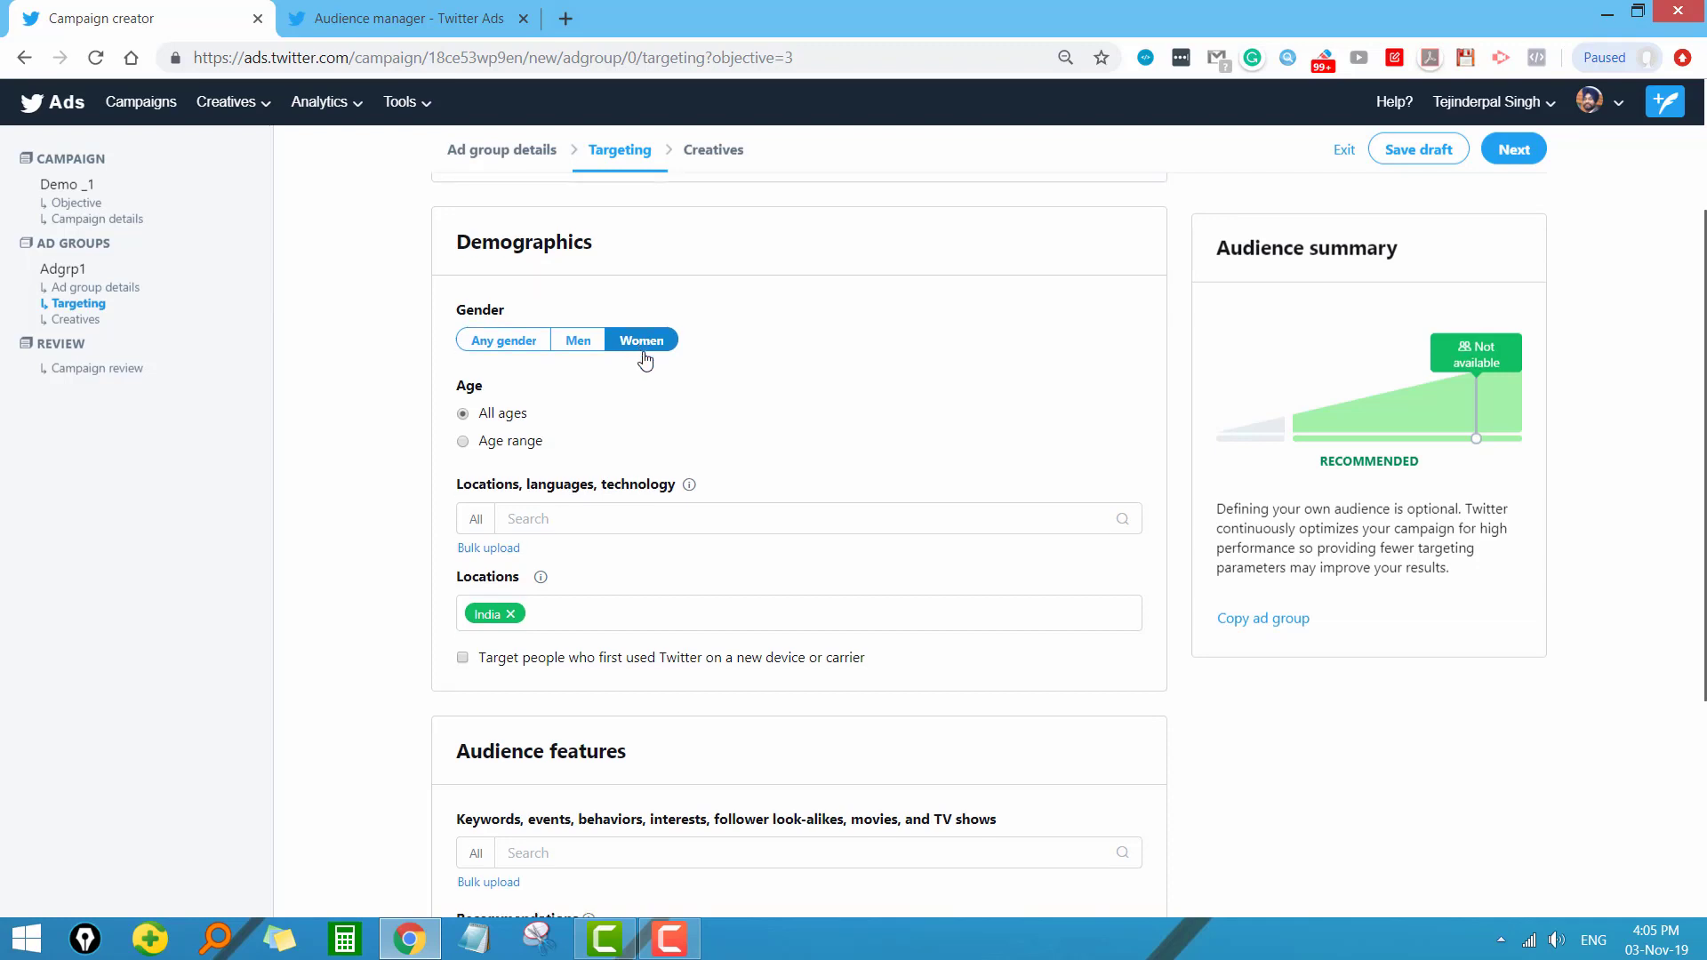
Step: Set the gender targeting to Any gender and look through the available age ranges without choosing one
click(487, 238)
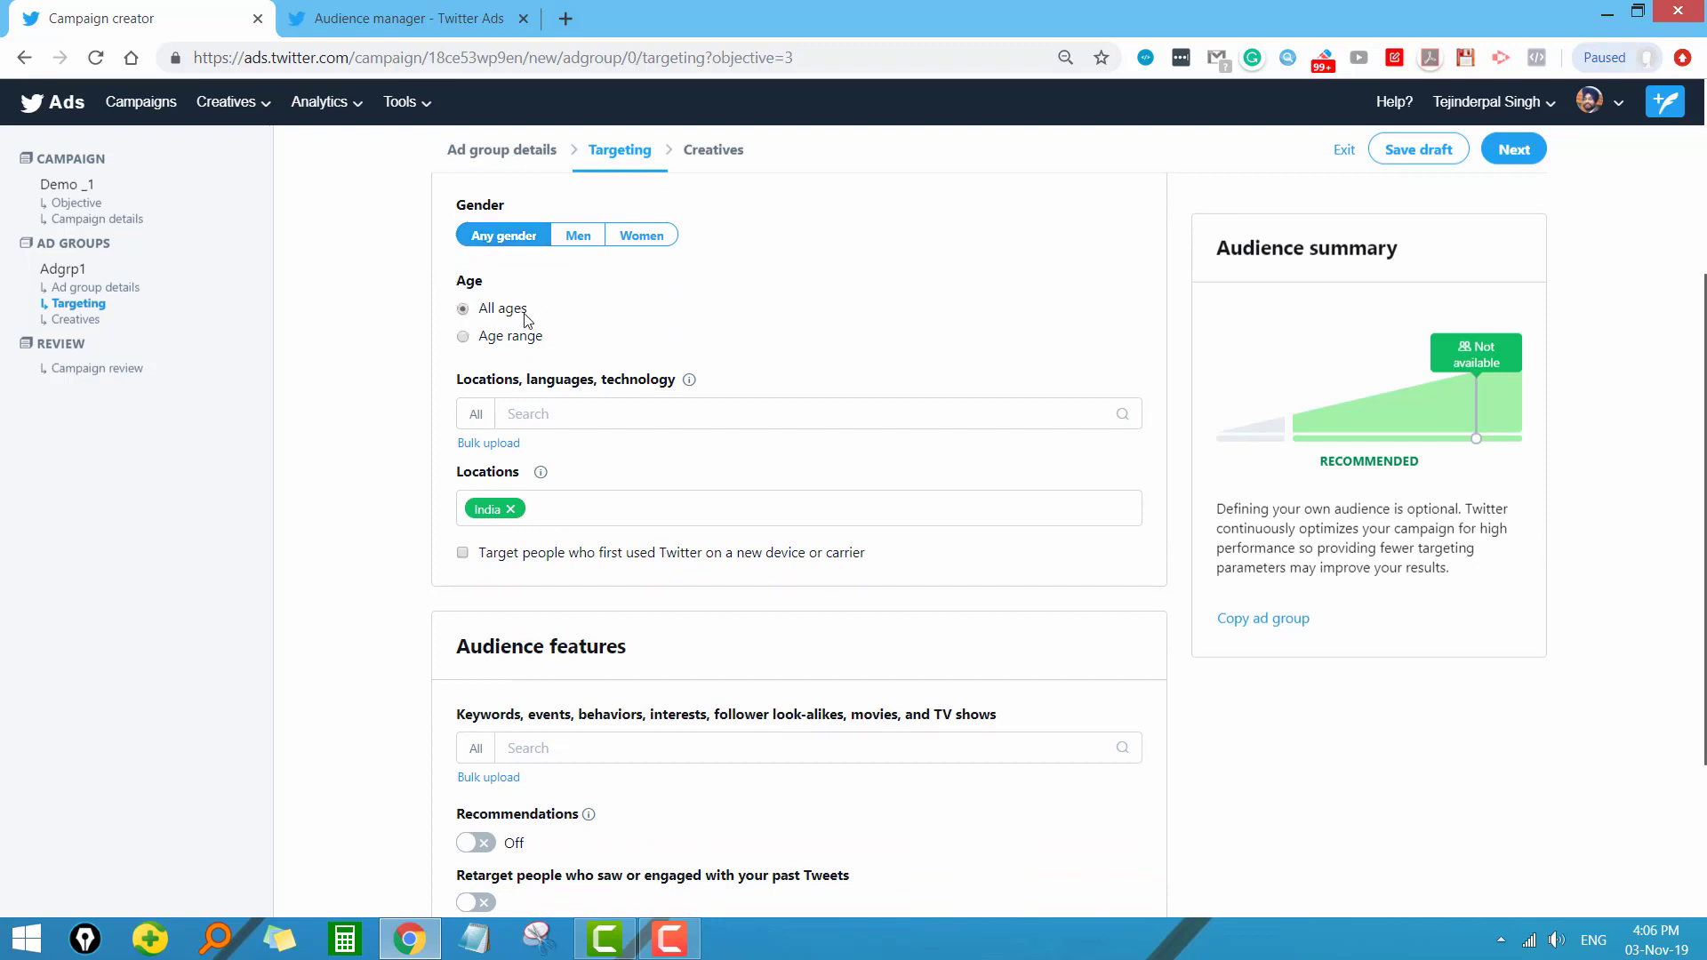
click(463, 337)
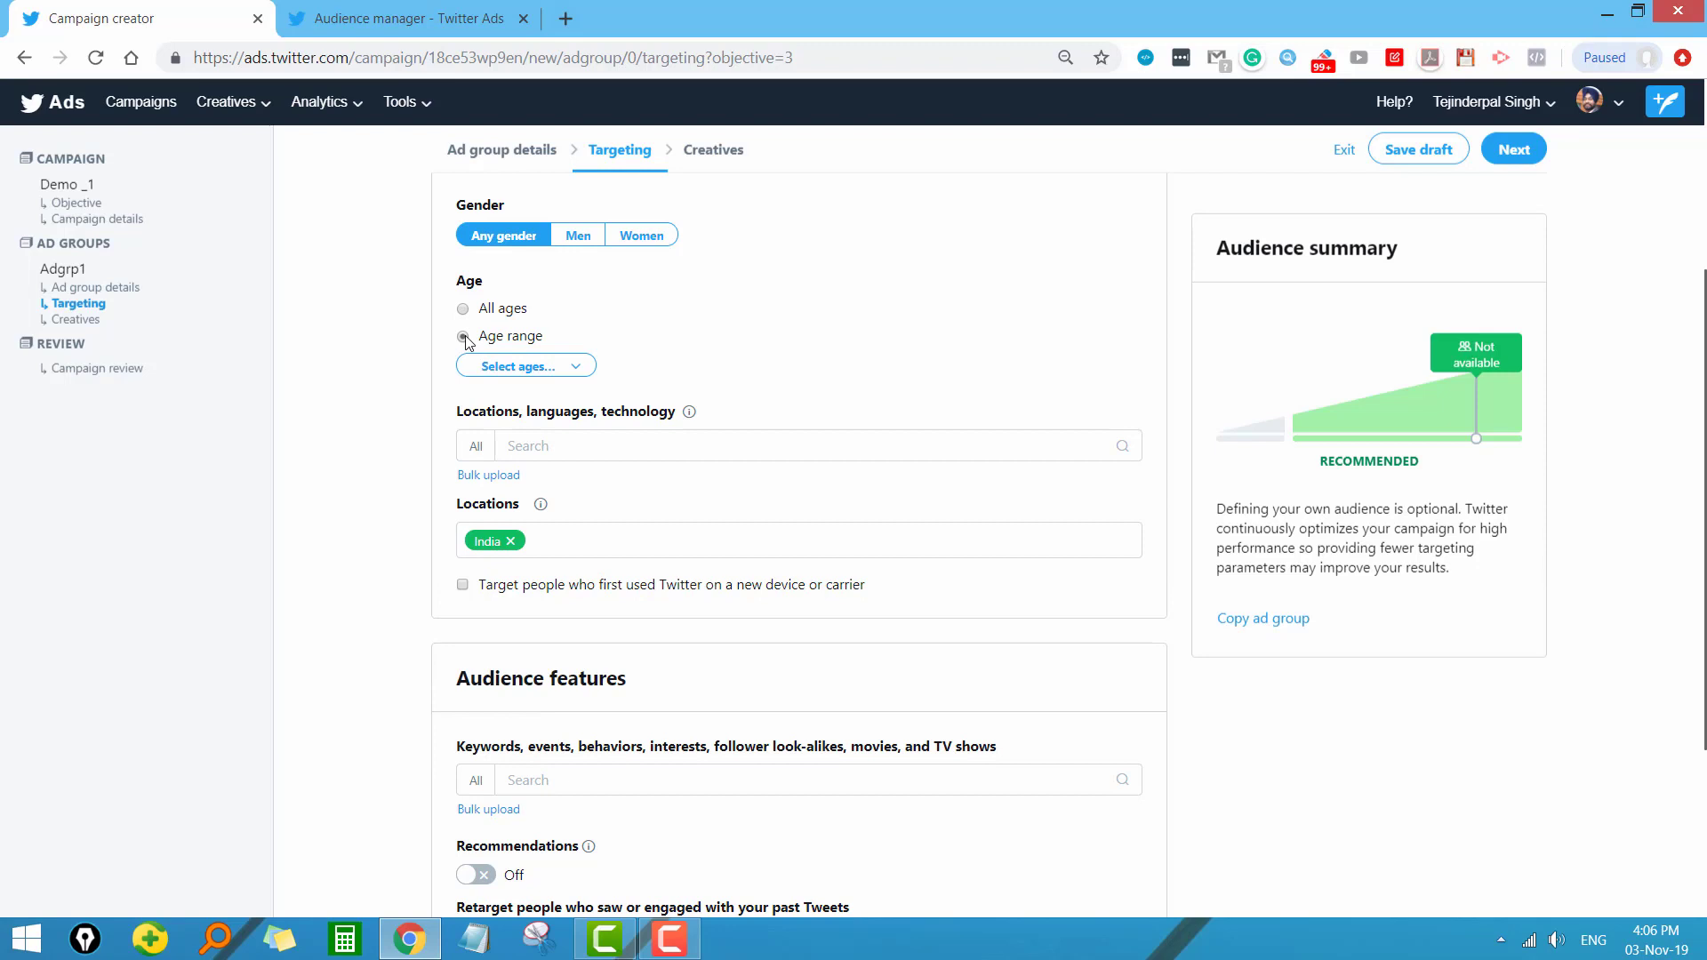
click(496, 365)
scroll(552, 654, down, 5)
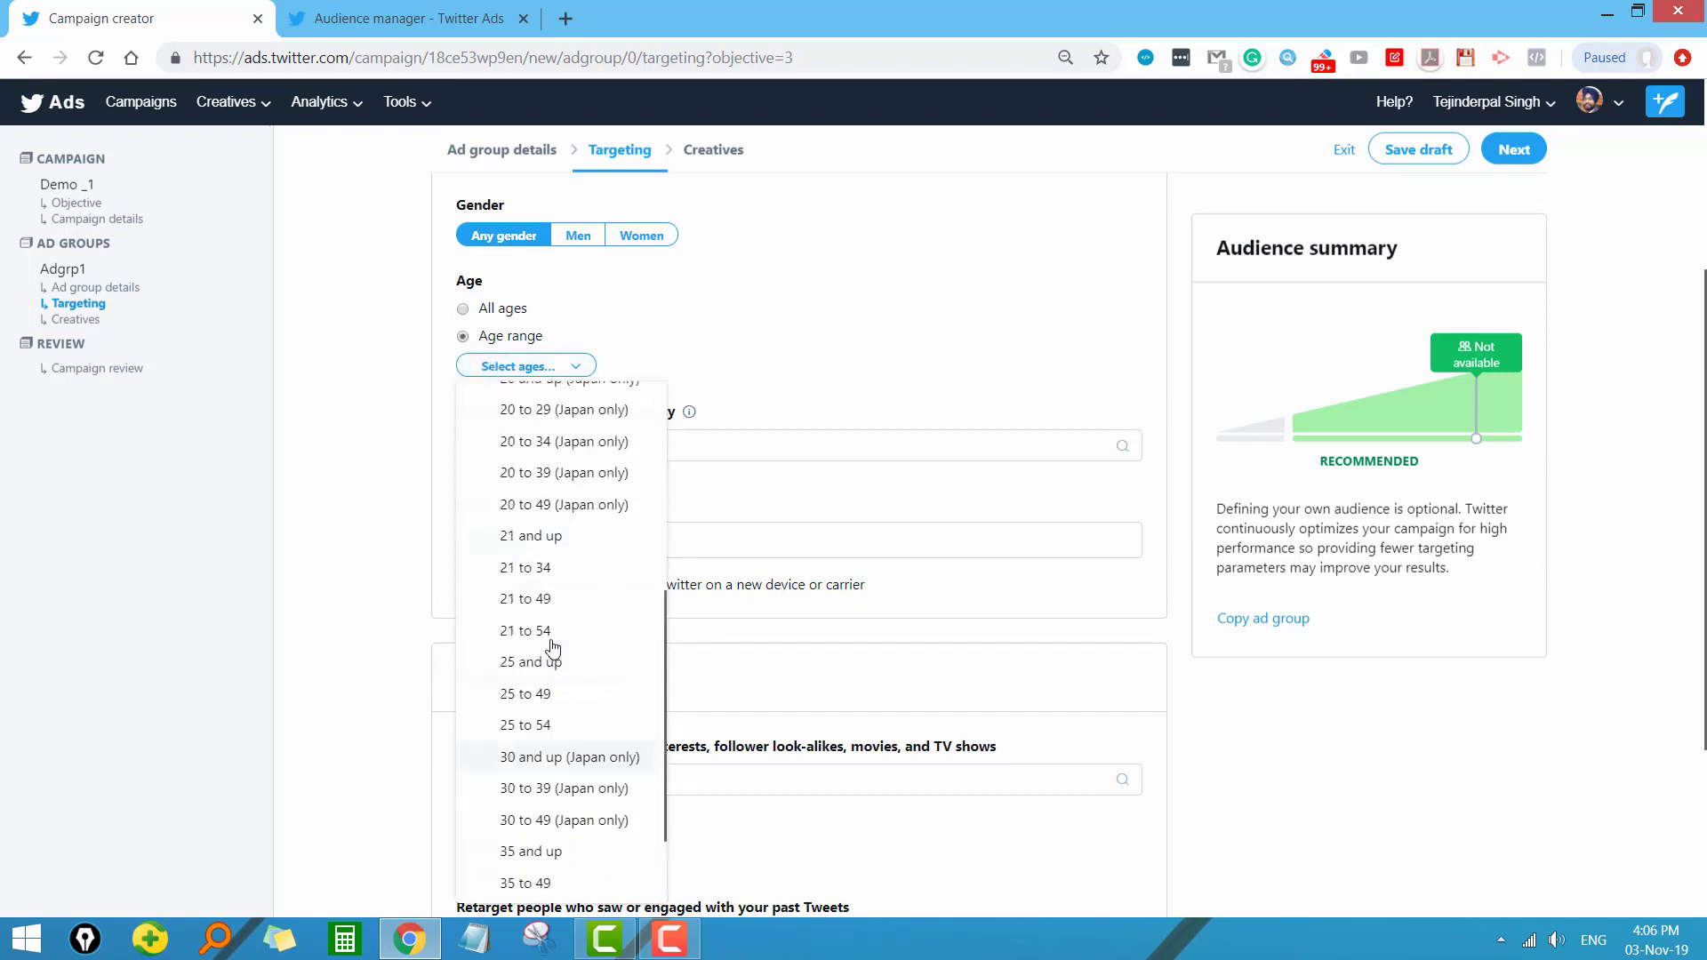
scroll(552, 647, up, 5)
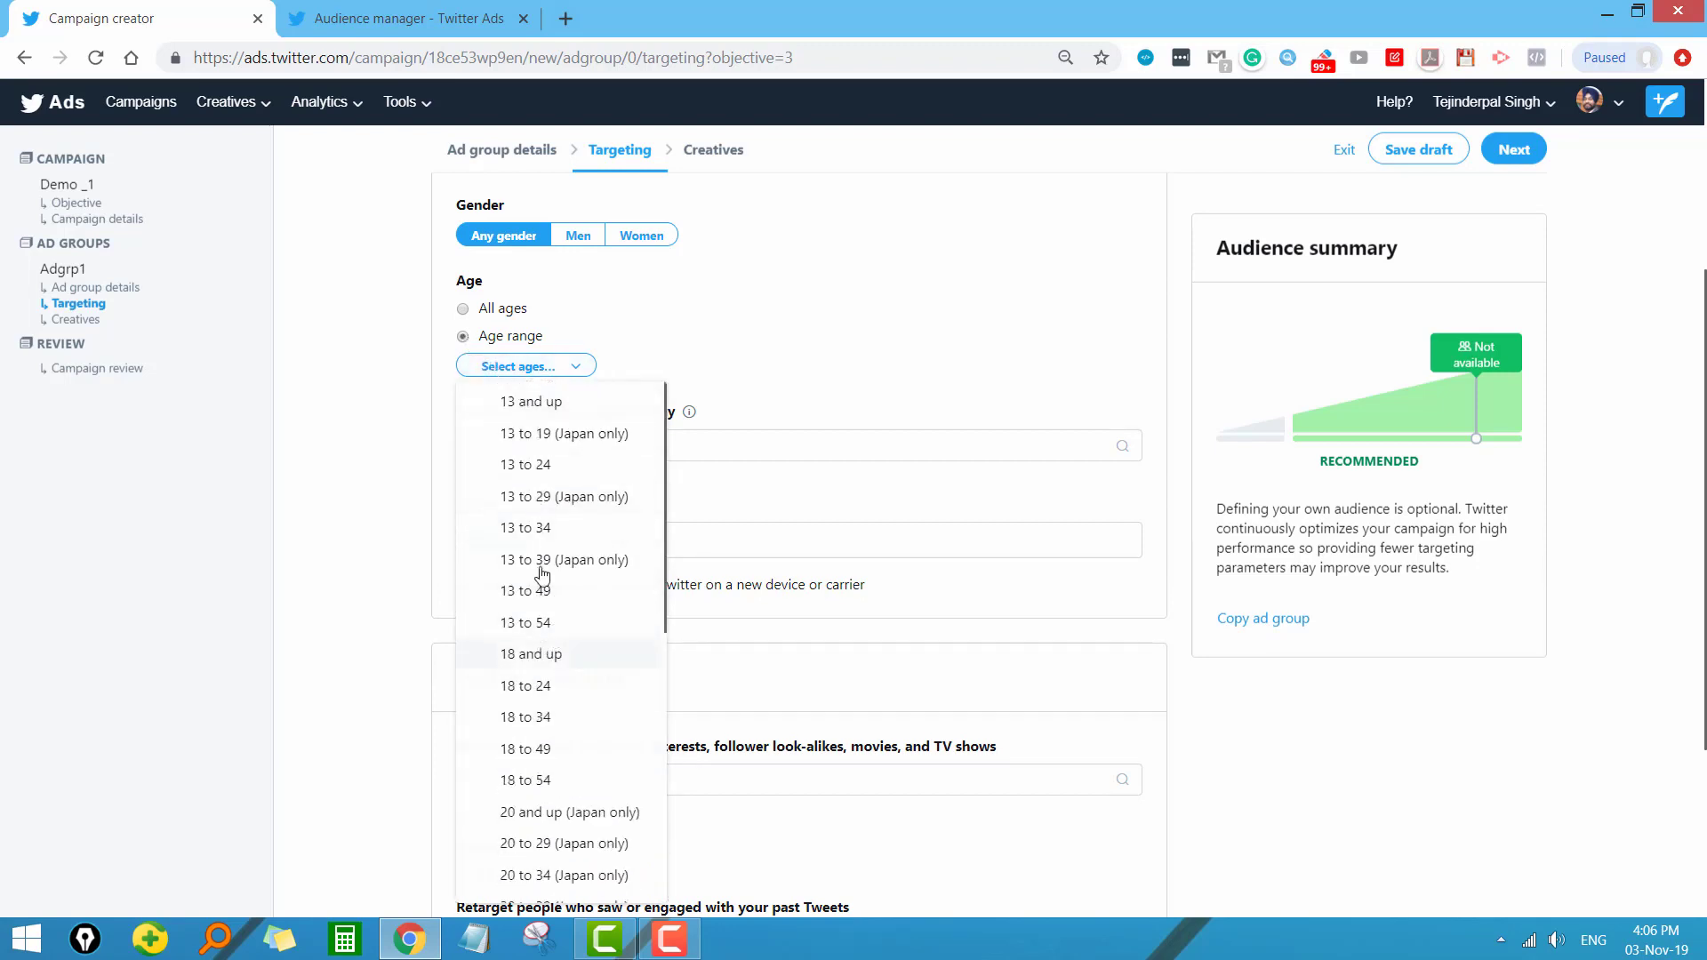
click(365, 387)
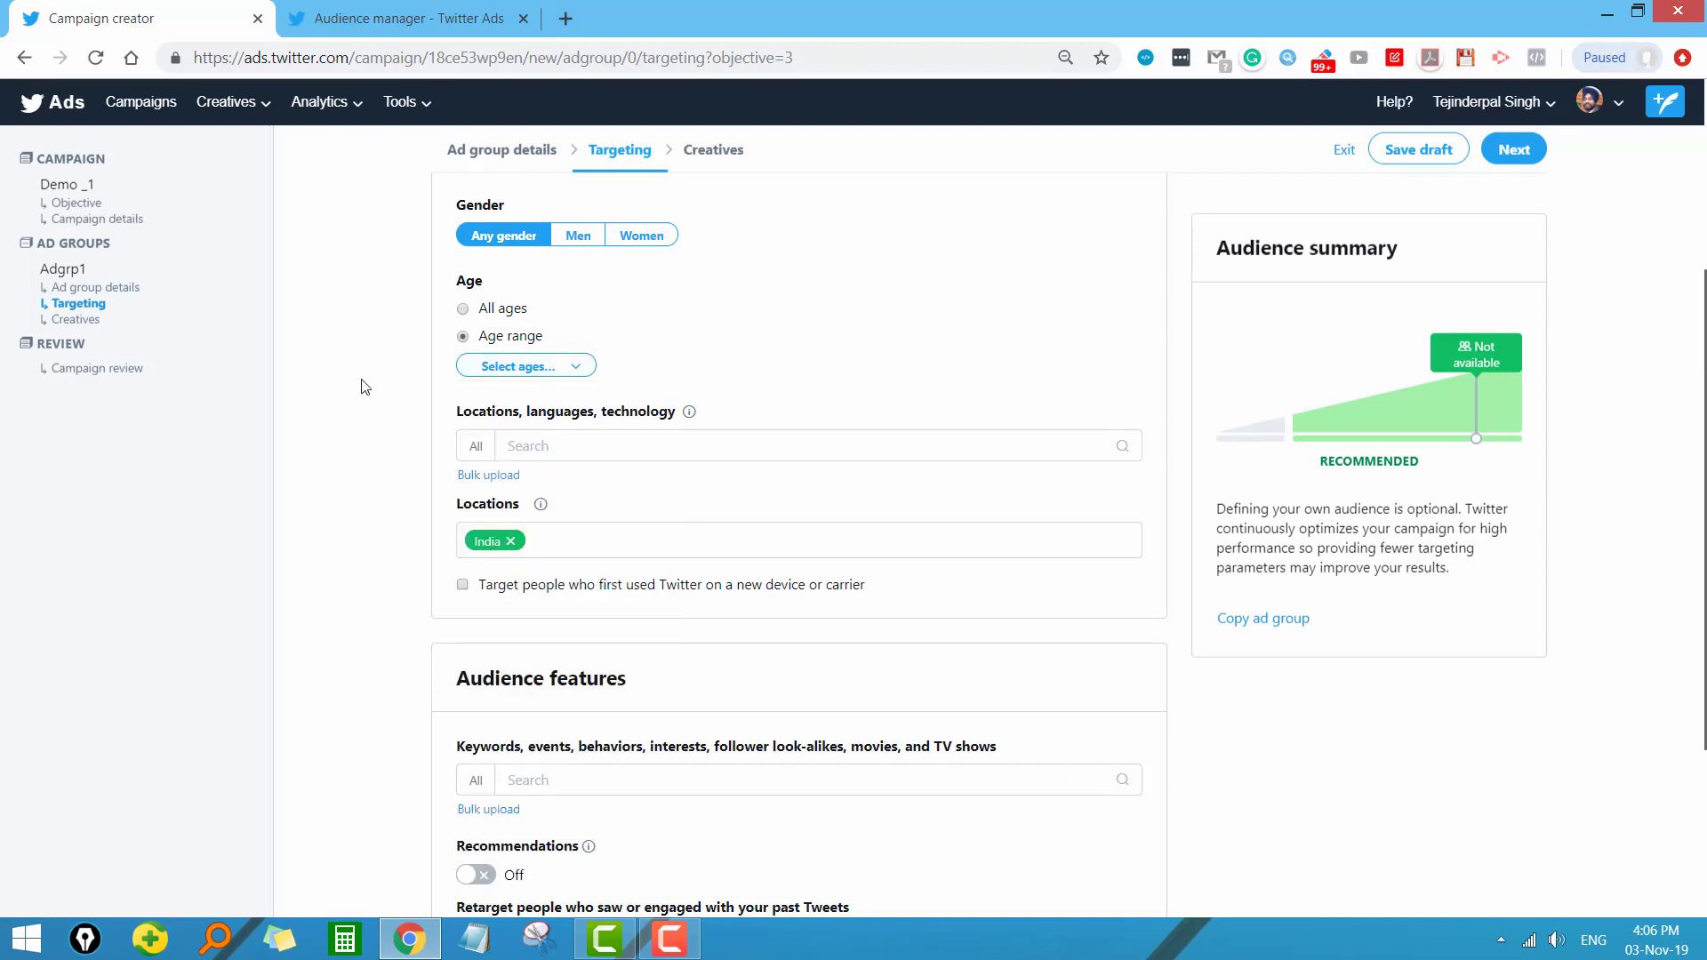
Step: Search the Locations category of the demographics targeting for "india" and close the results
scroll(389, 377, down, 1)
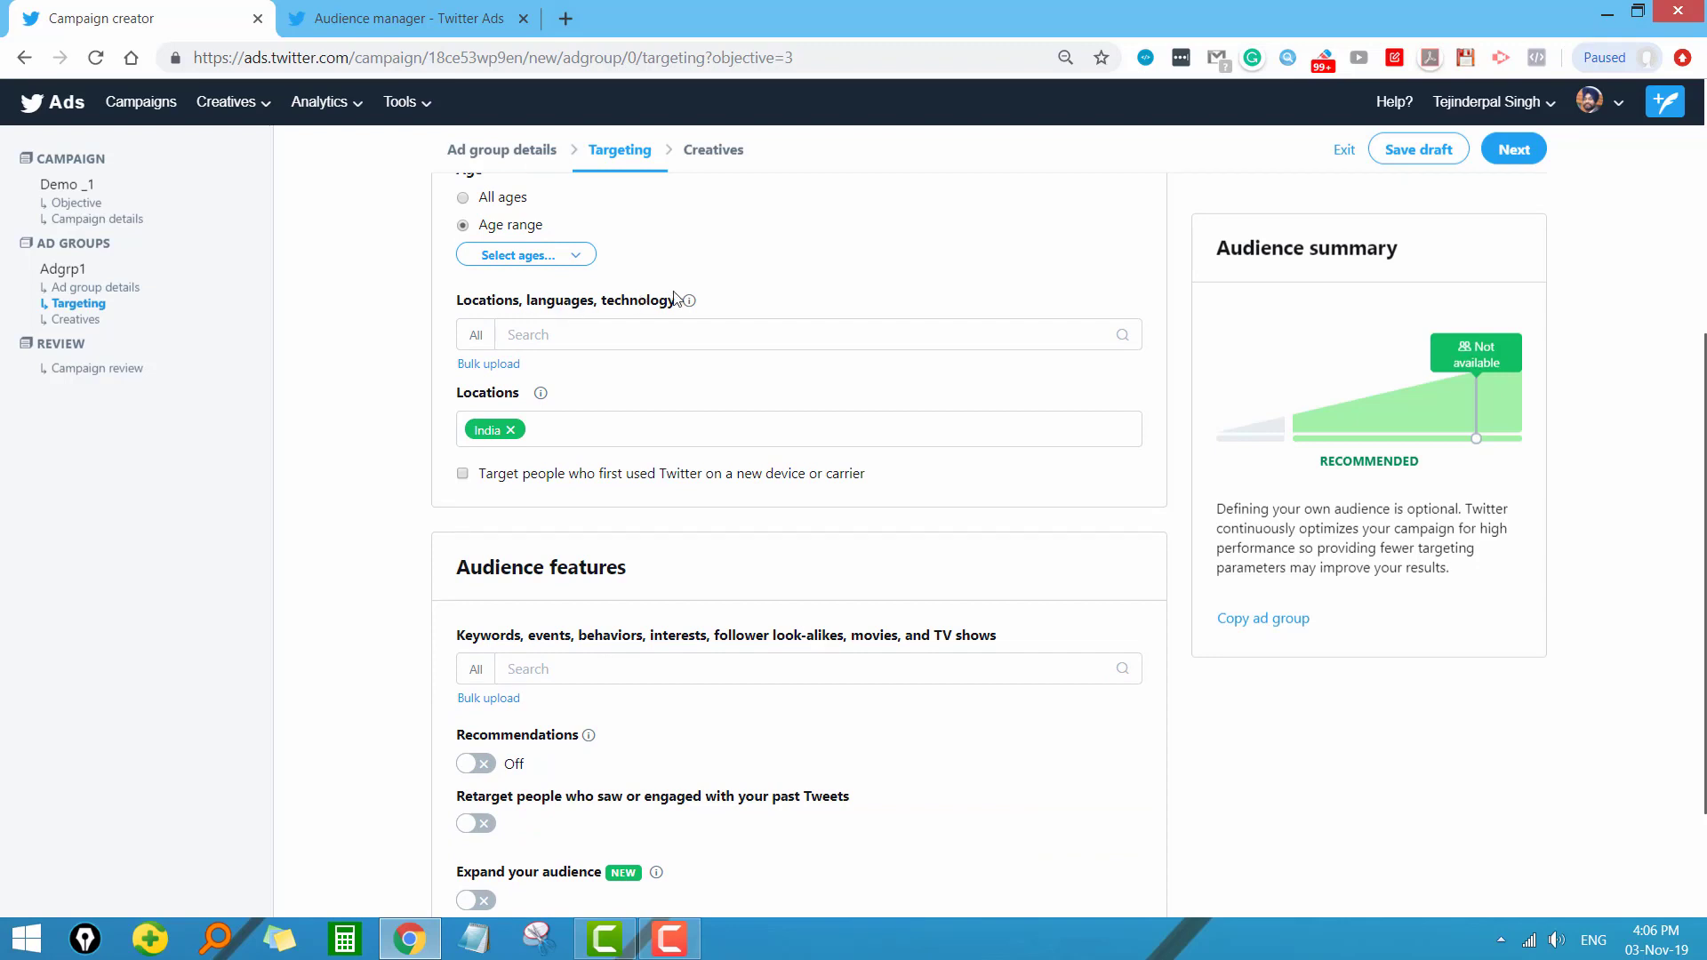
click(552, 334)
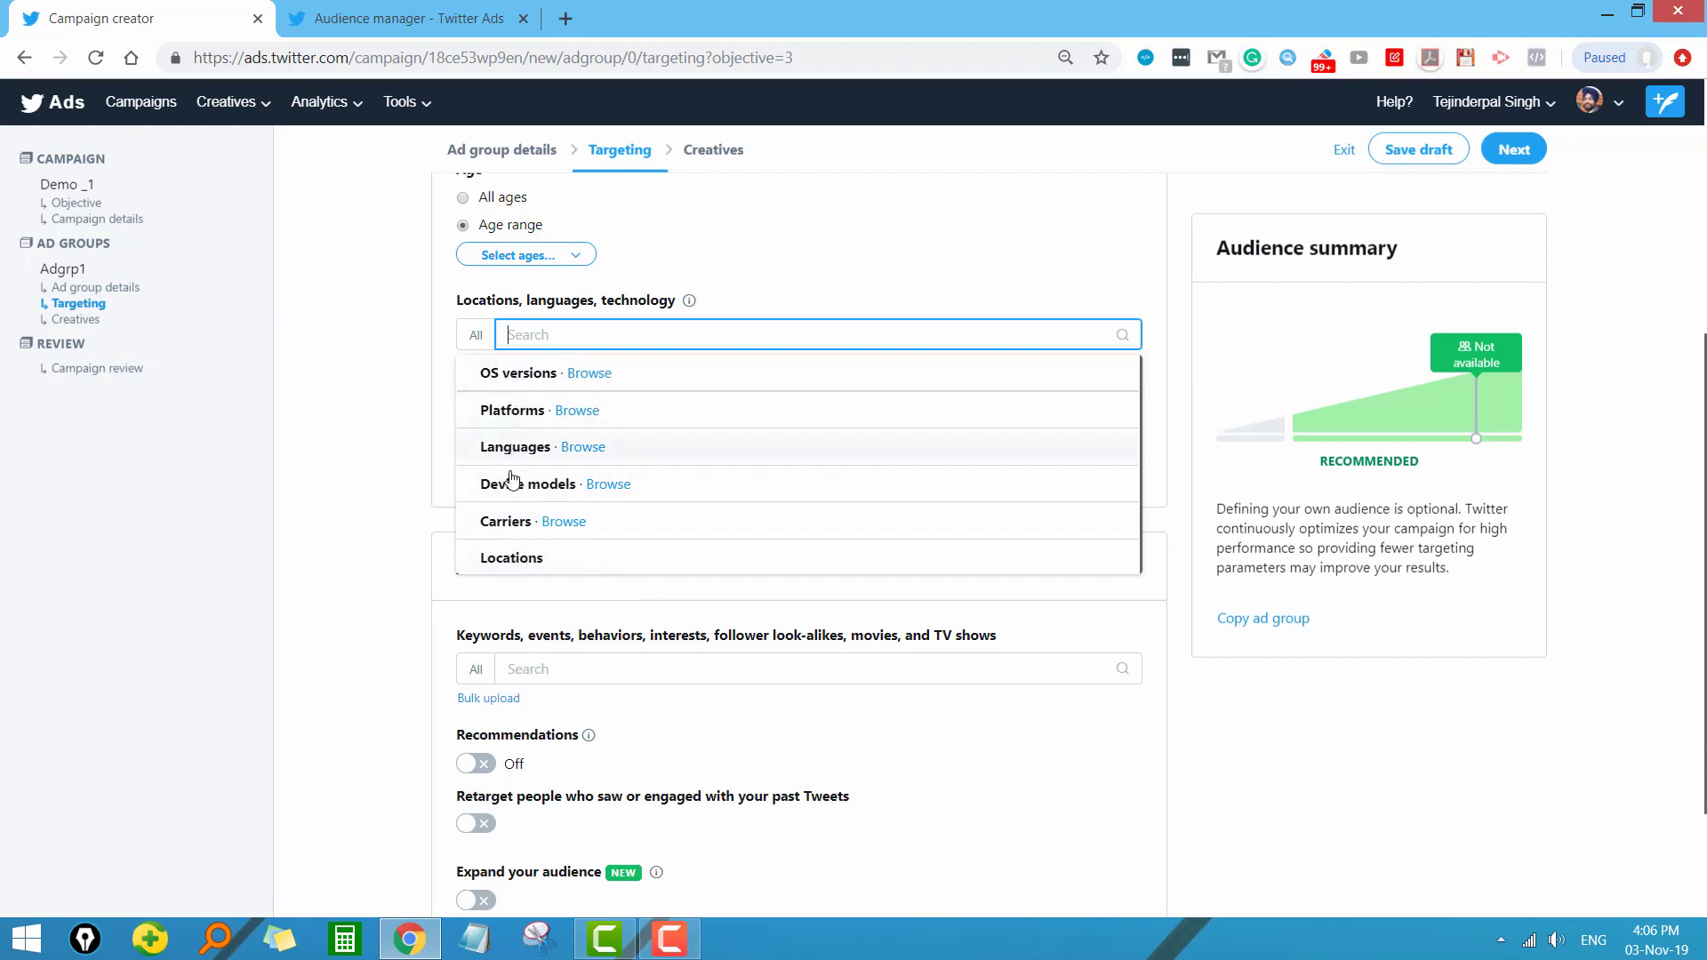
click(511, 560)
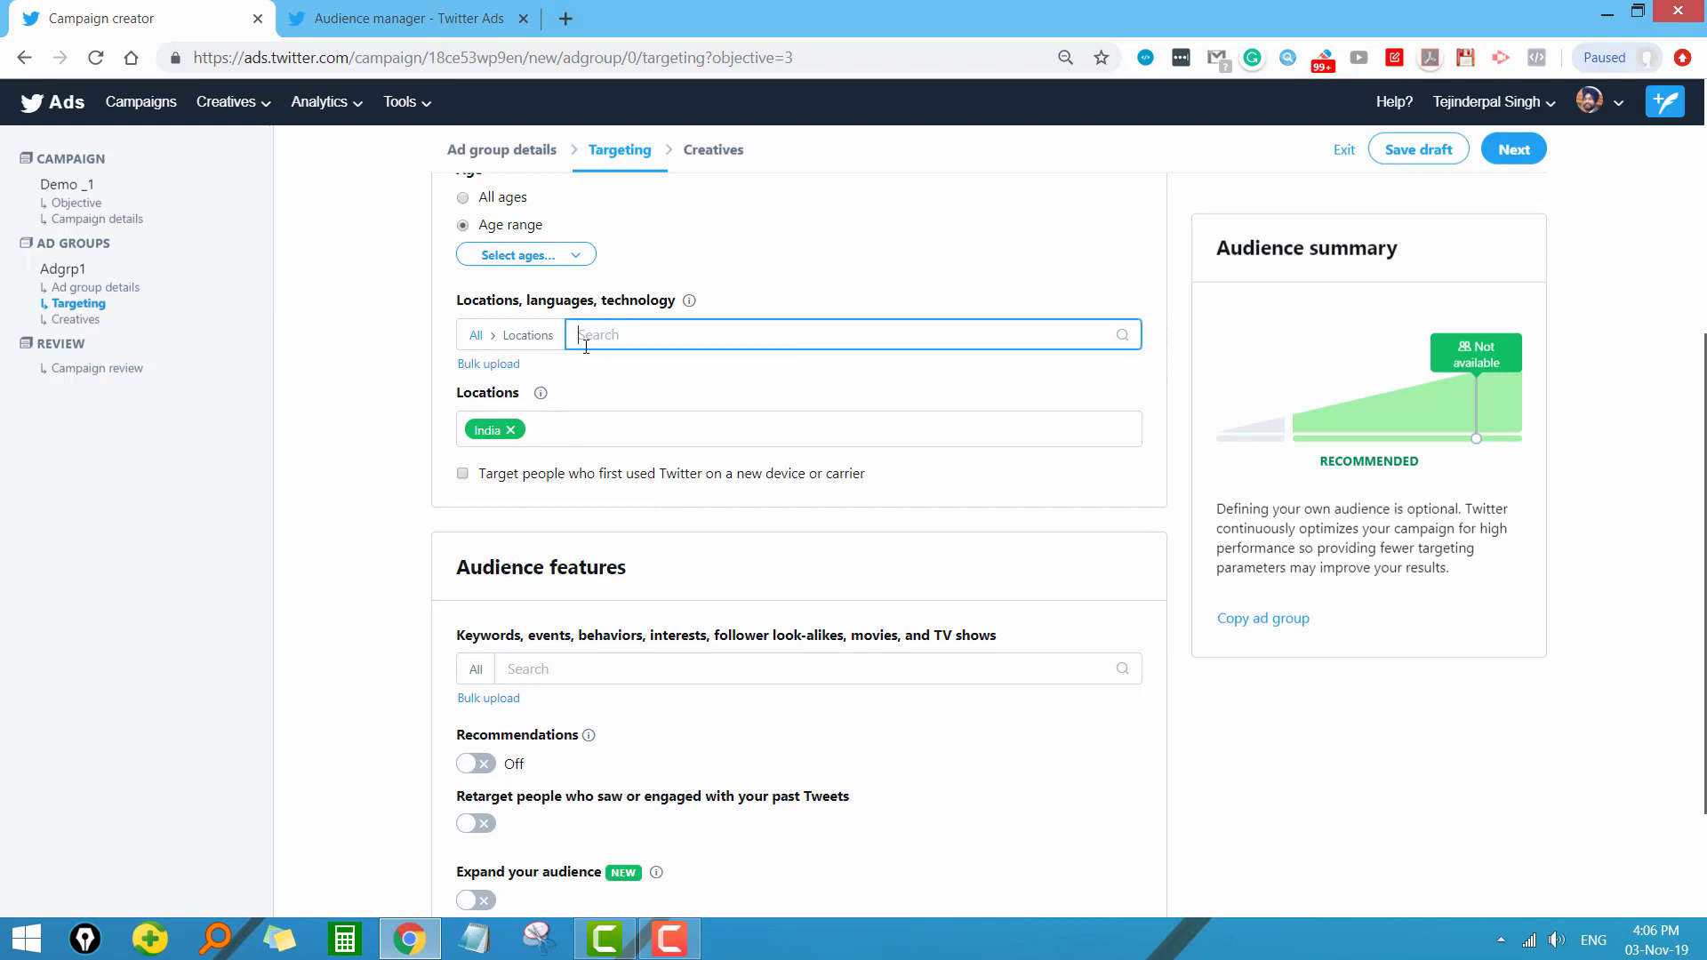
text(i)
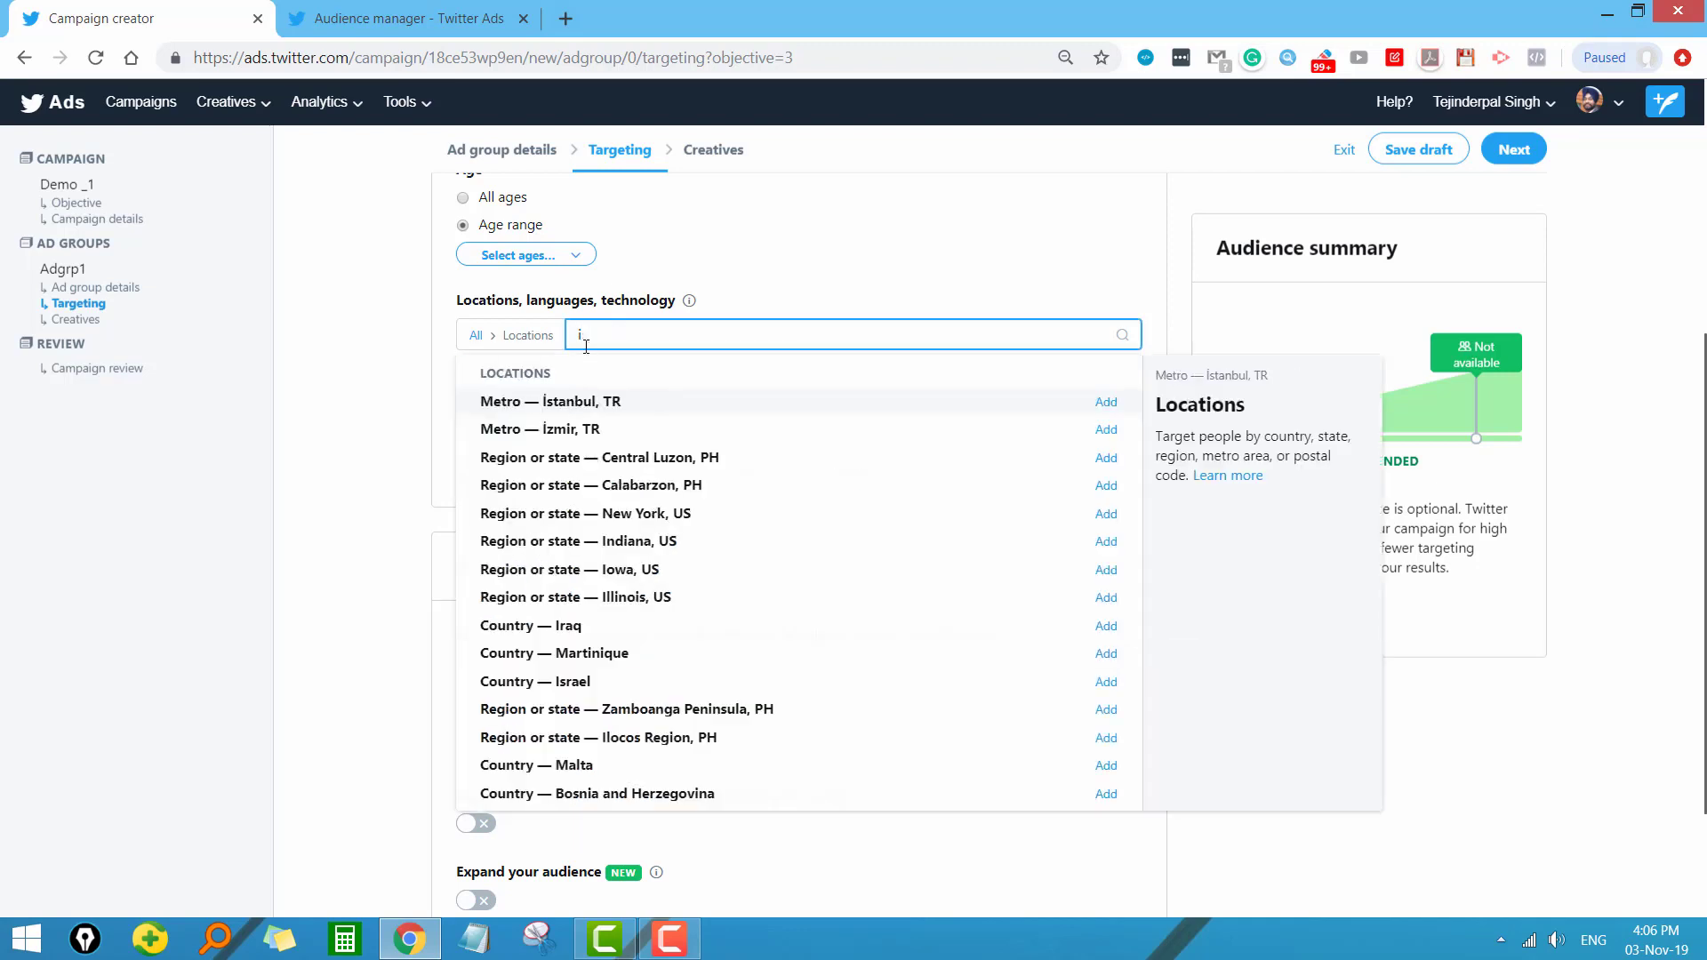
text(nd)
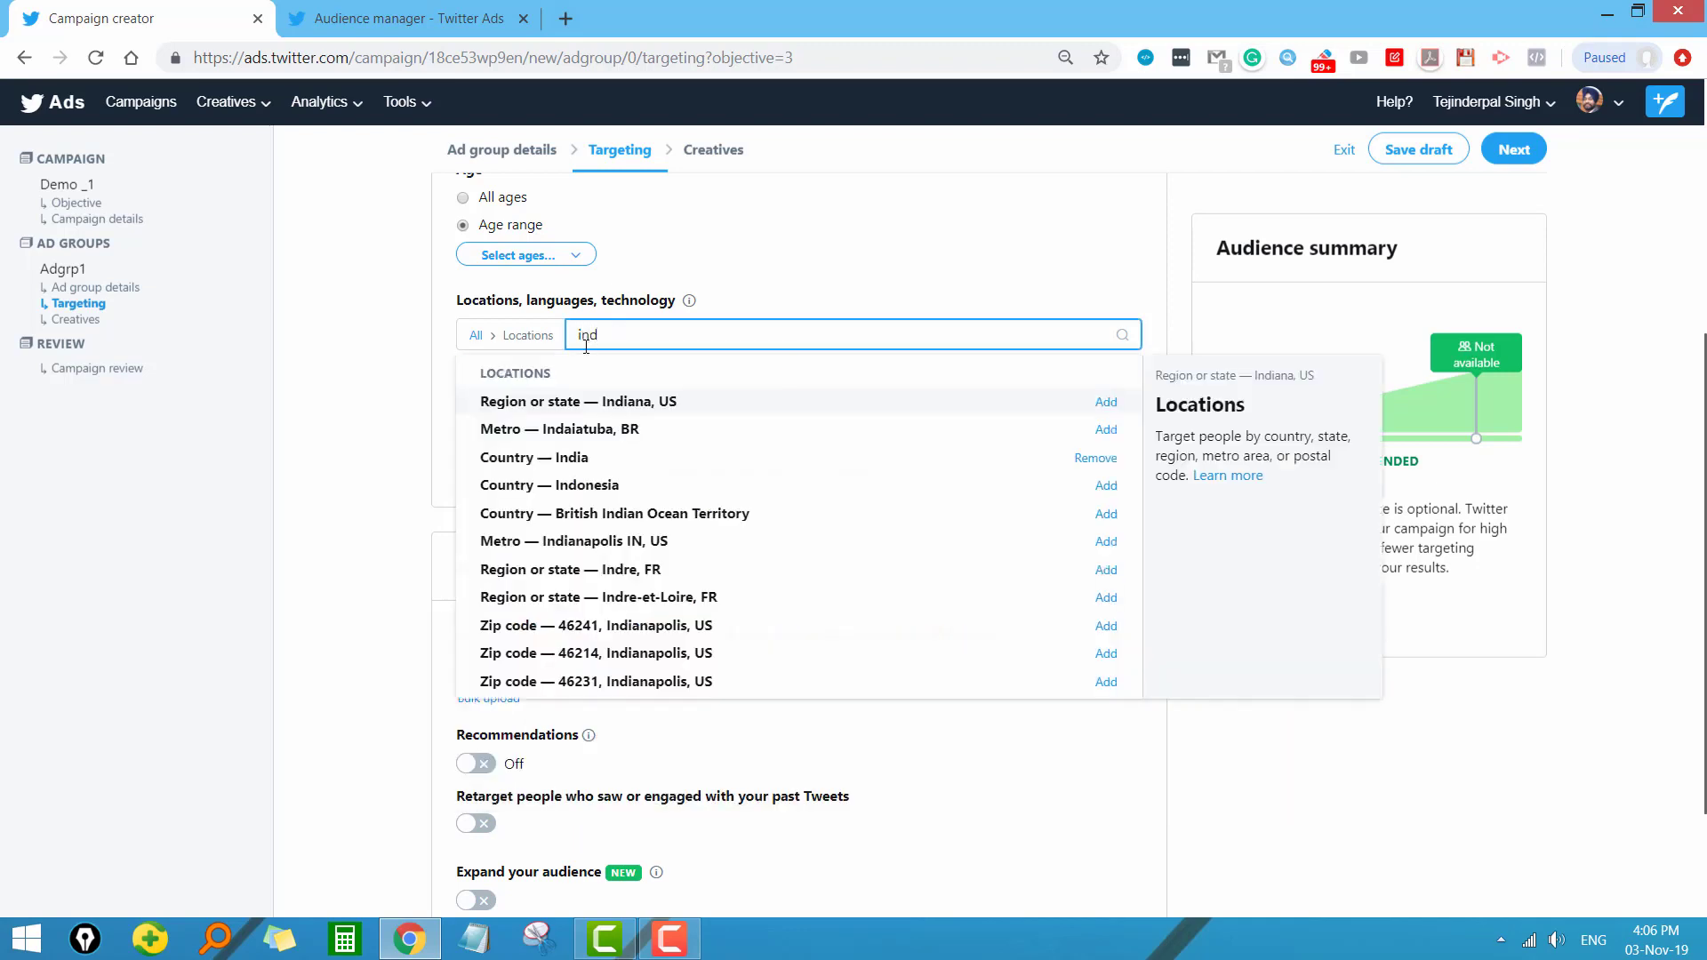
text(ia)
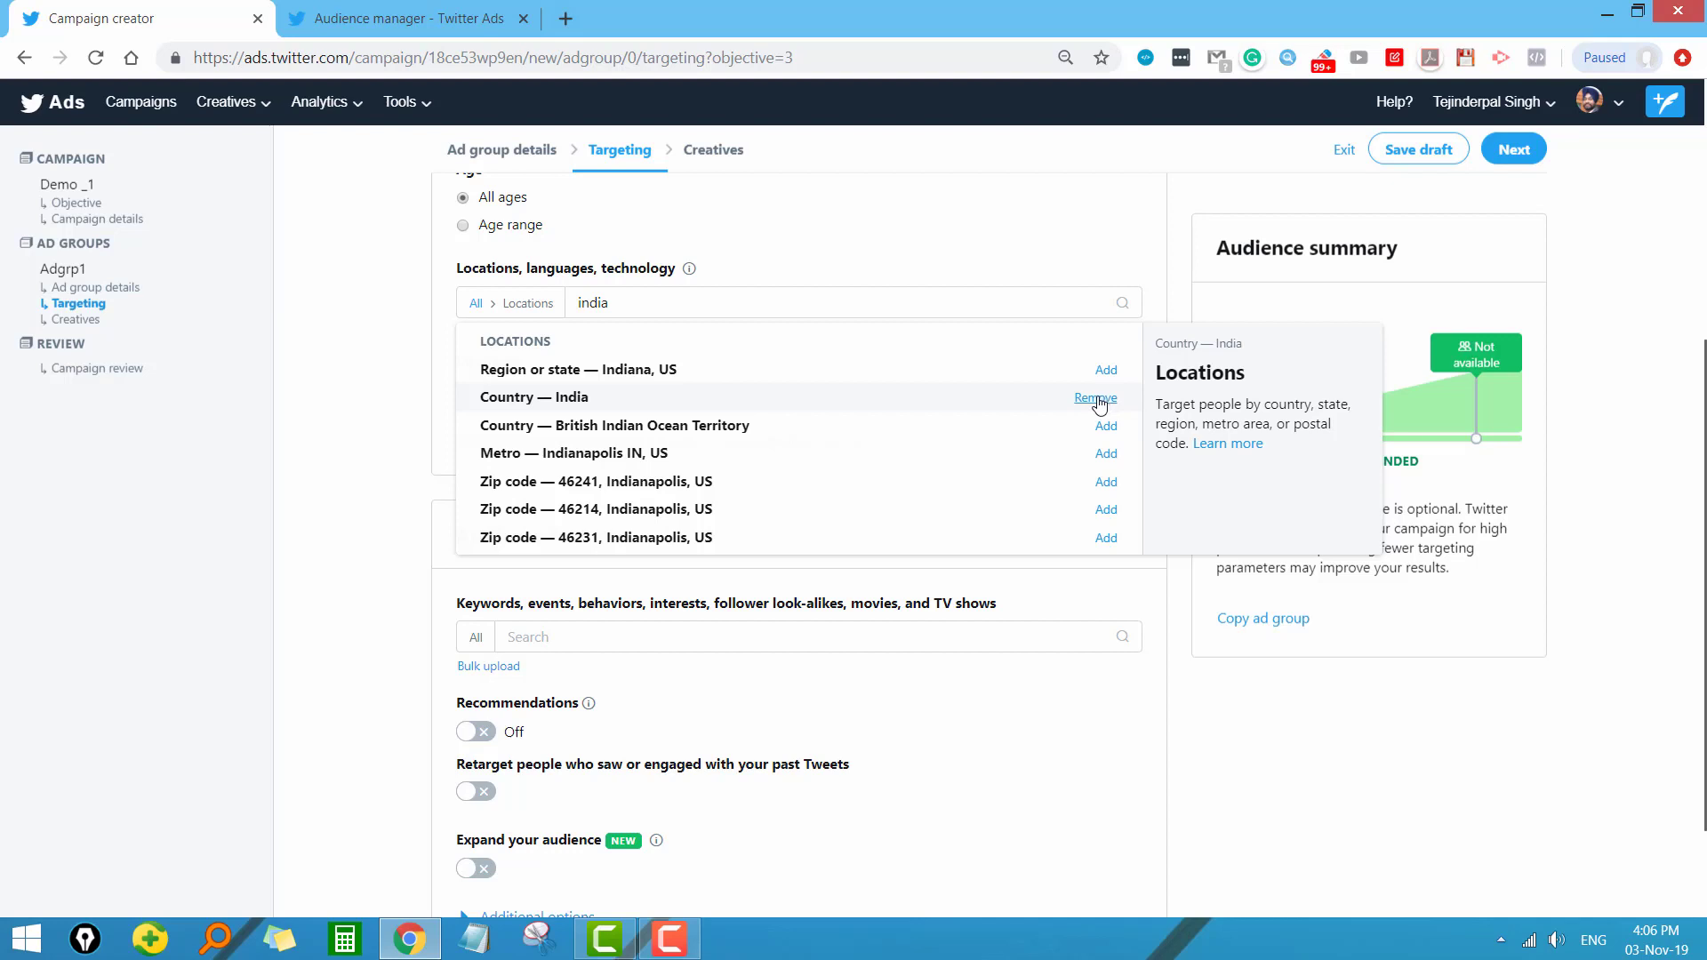
click(416, 394)
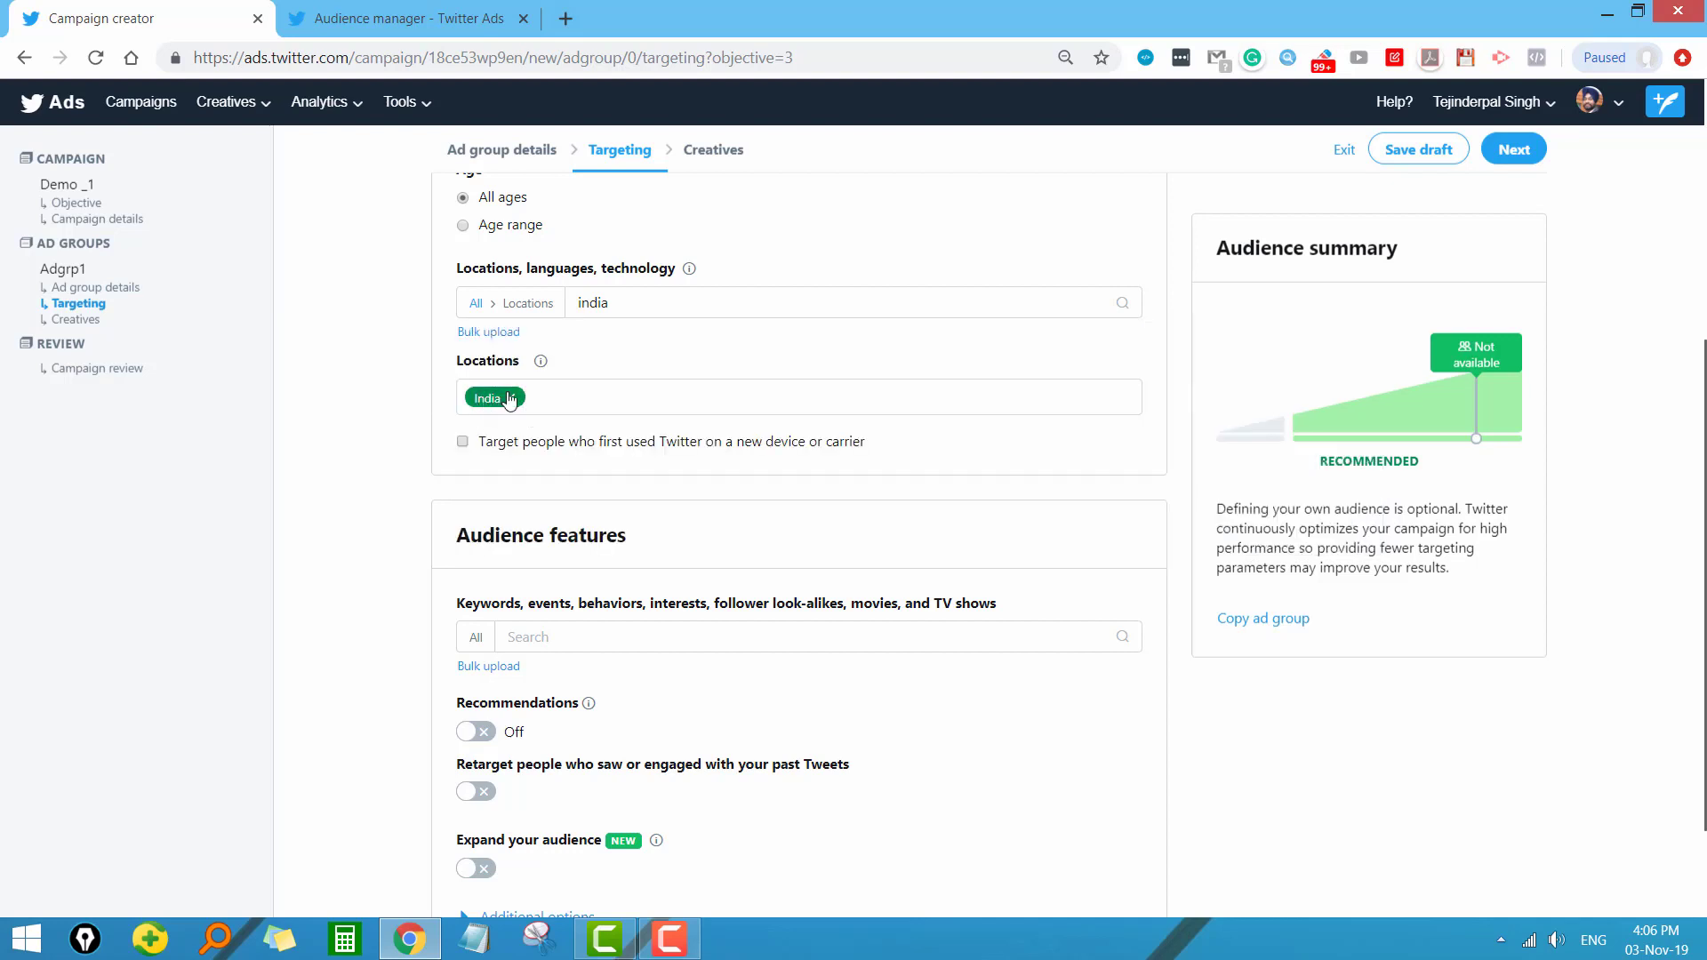
Step: Add iOS 11.0 and above as an OS version in the demographics targeting
click(515, 304)
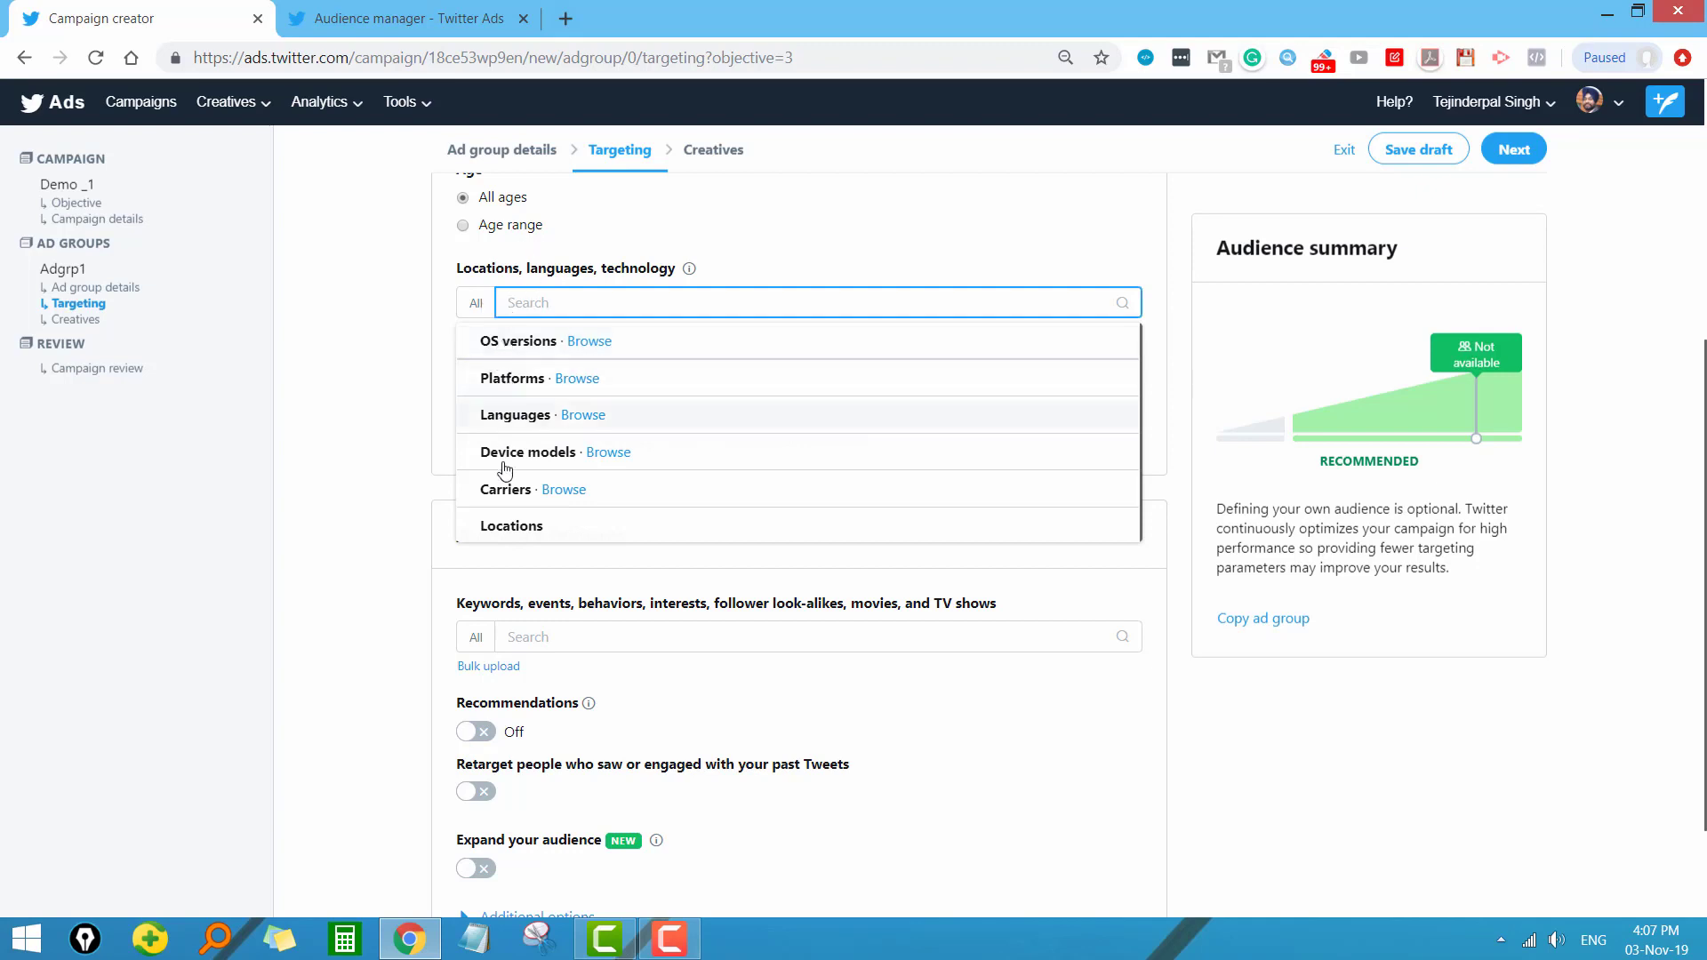
click(523, 355)
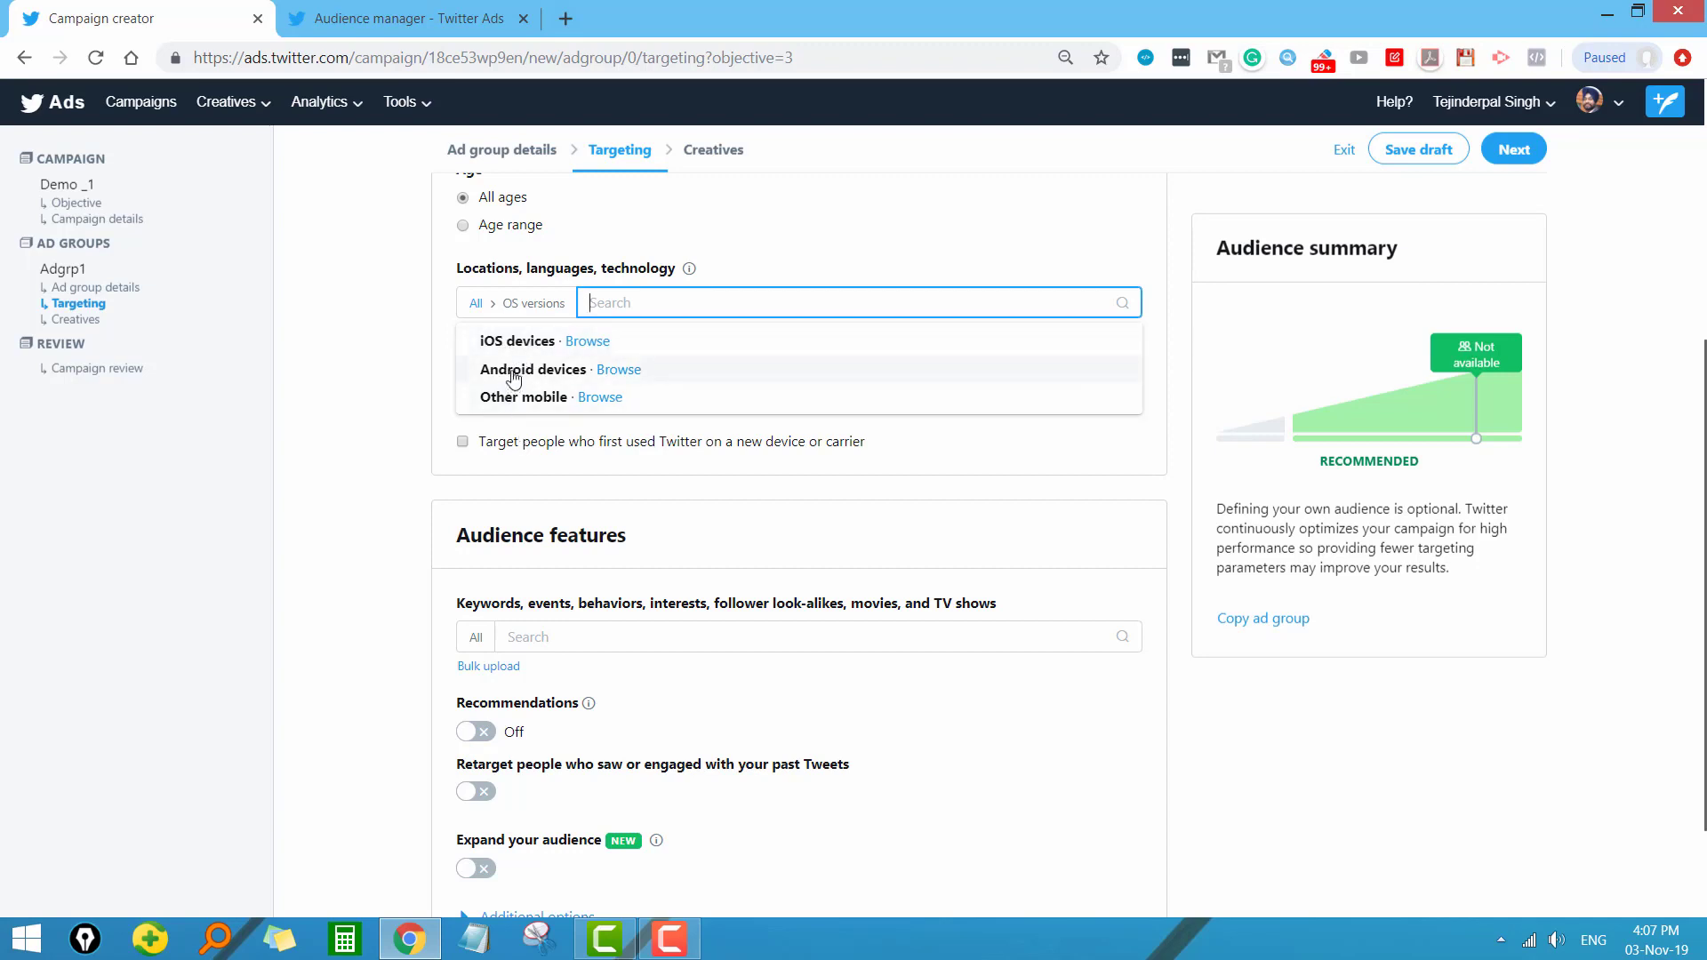
click(518, 345)
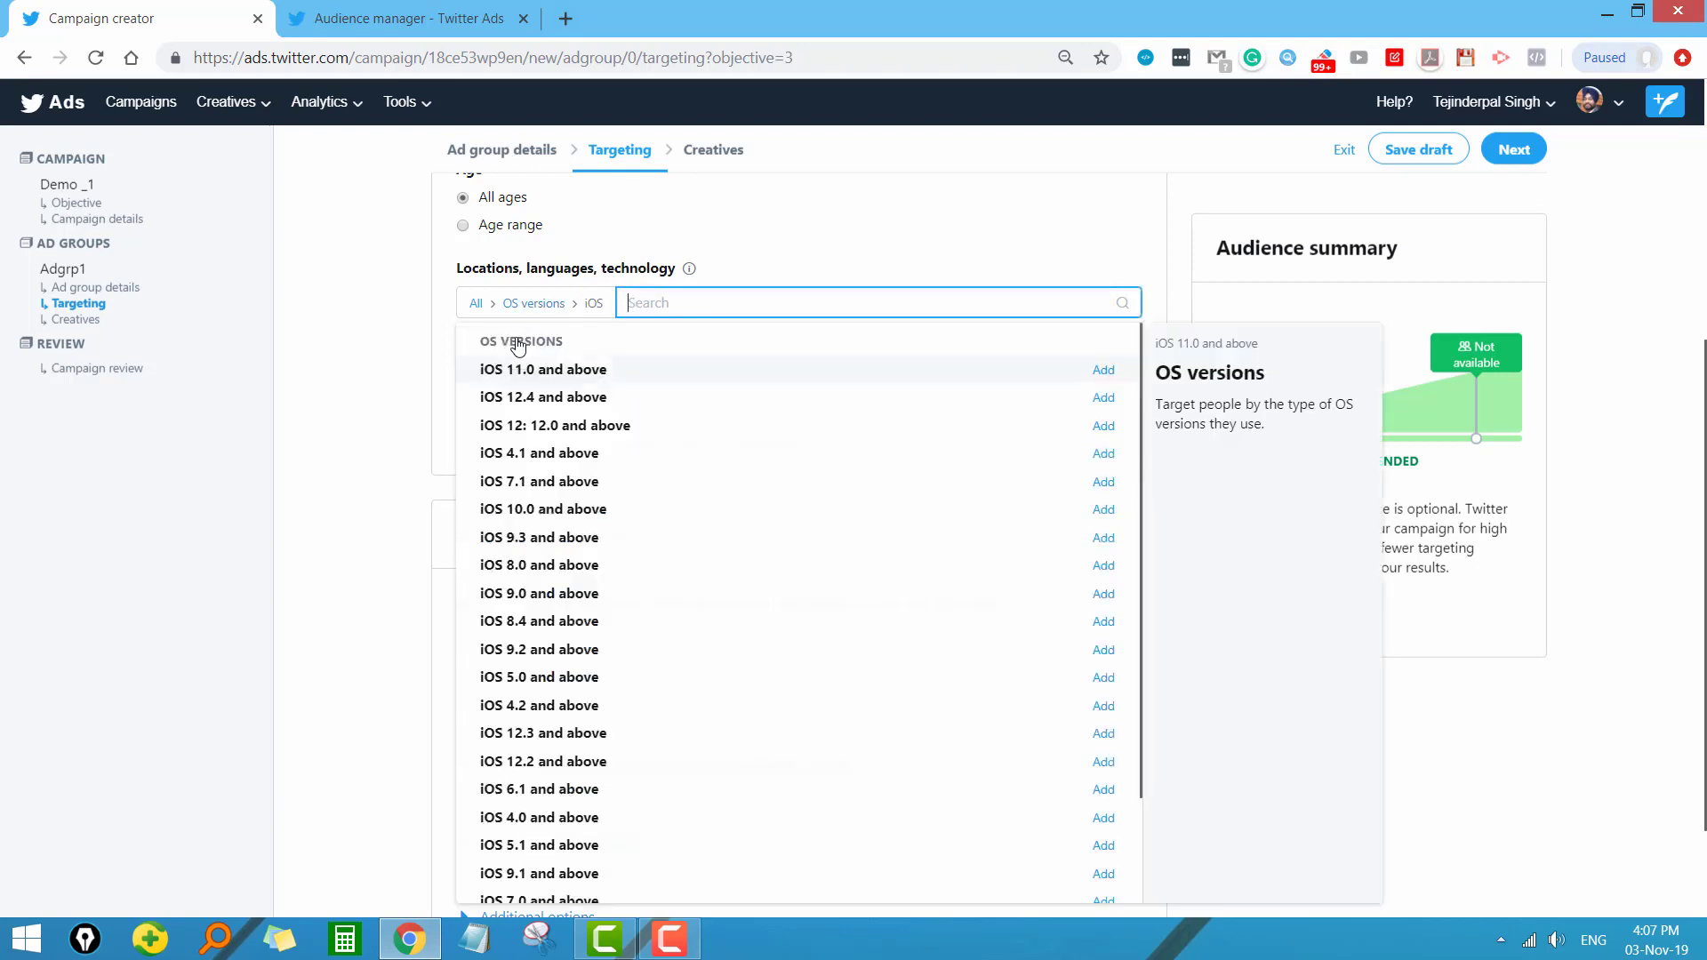
click(1105, 372)
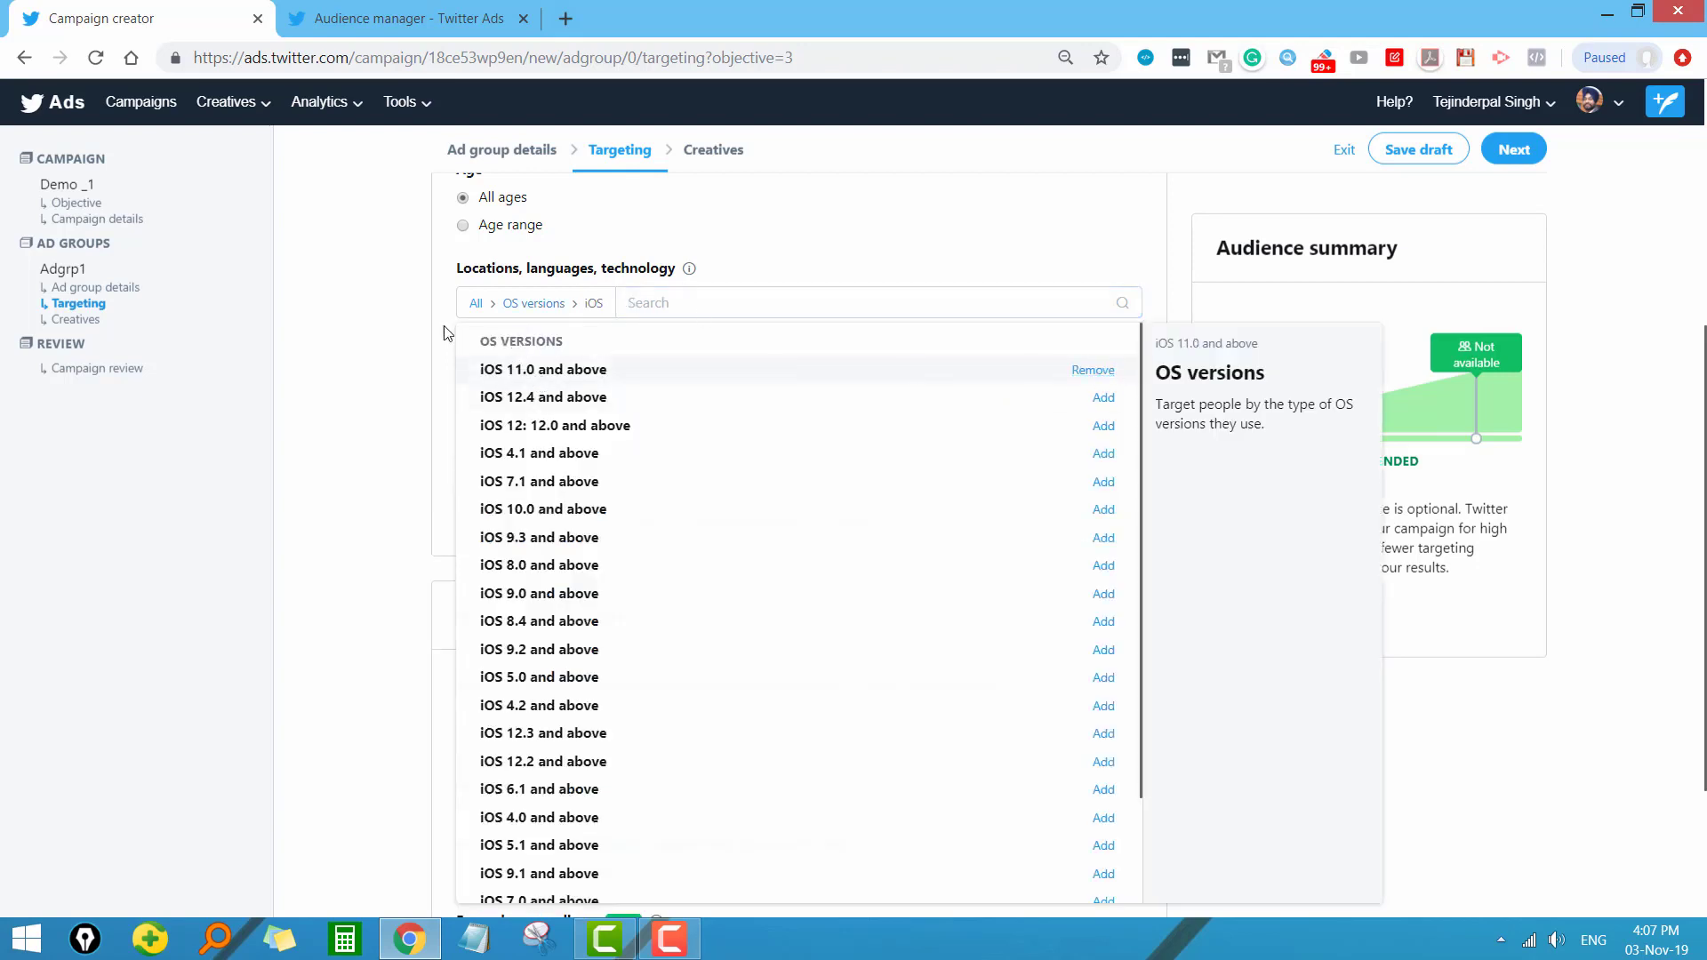
click(402, 331)
scroll(532, 326, down, 1)
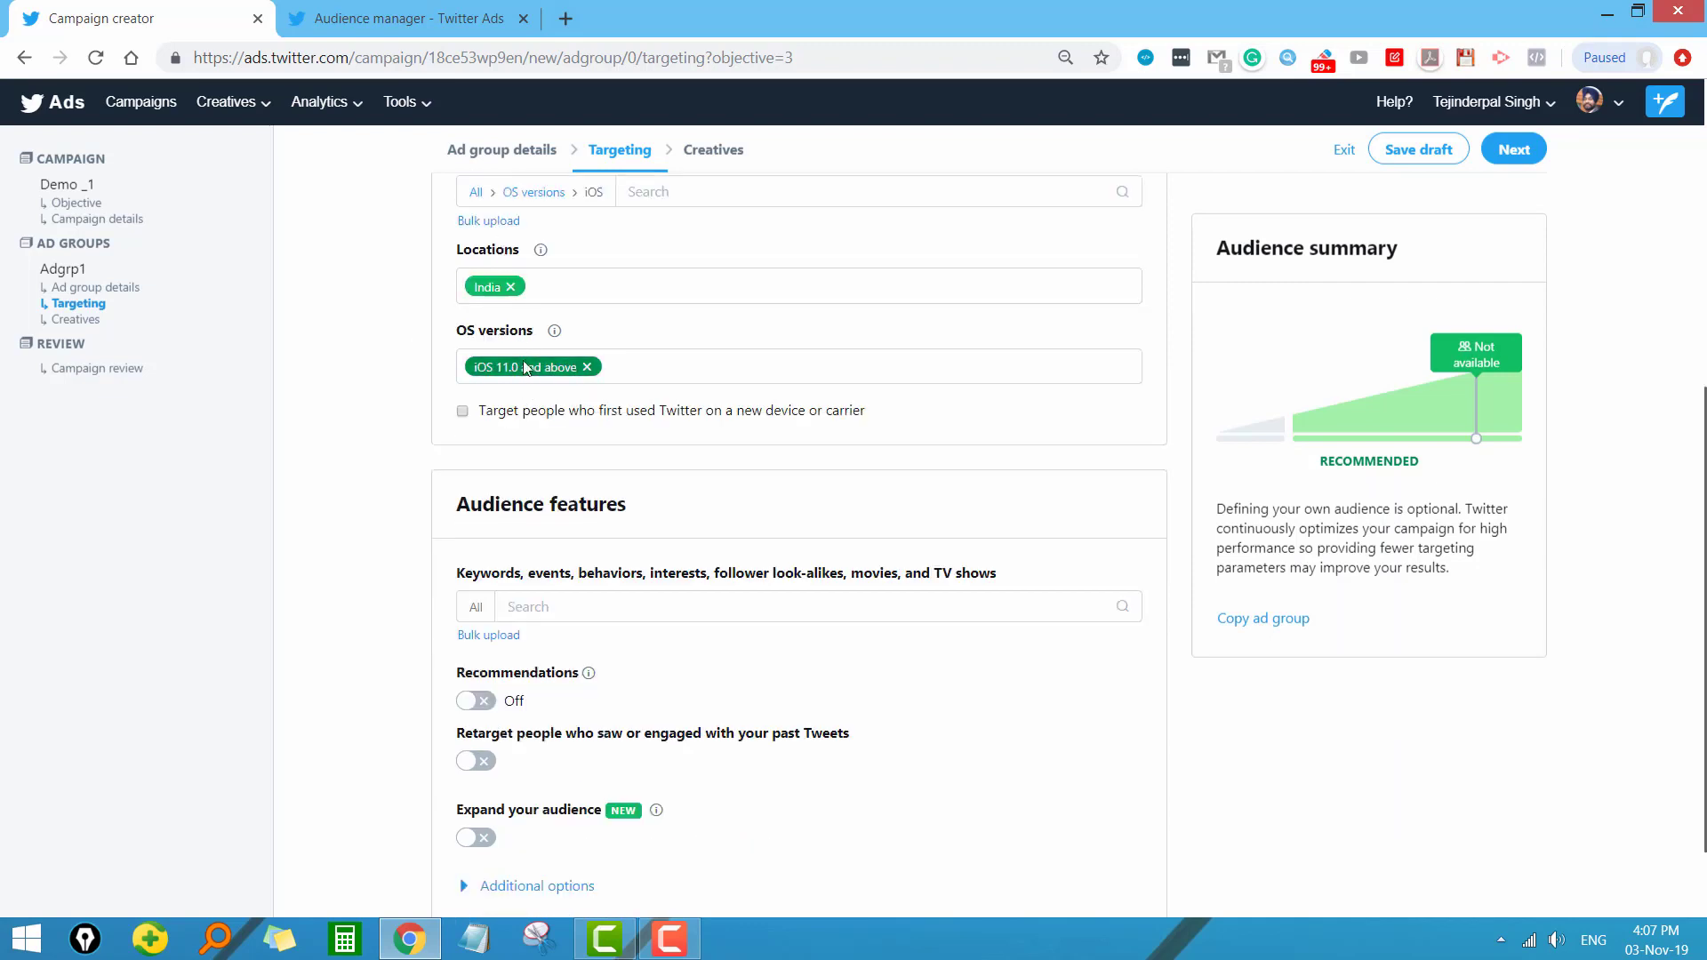
Step: Remove the iOS 11.0 and above entry from the OS versions targeting
scroll(525, 360, up, 1)
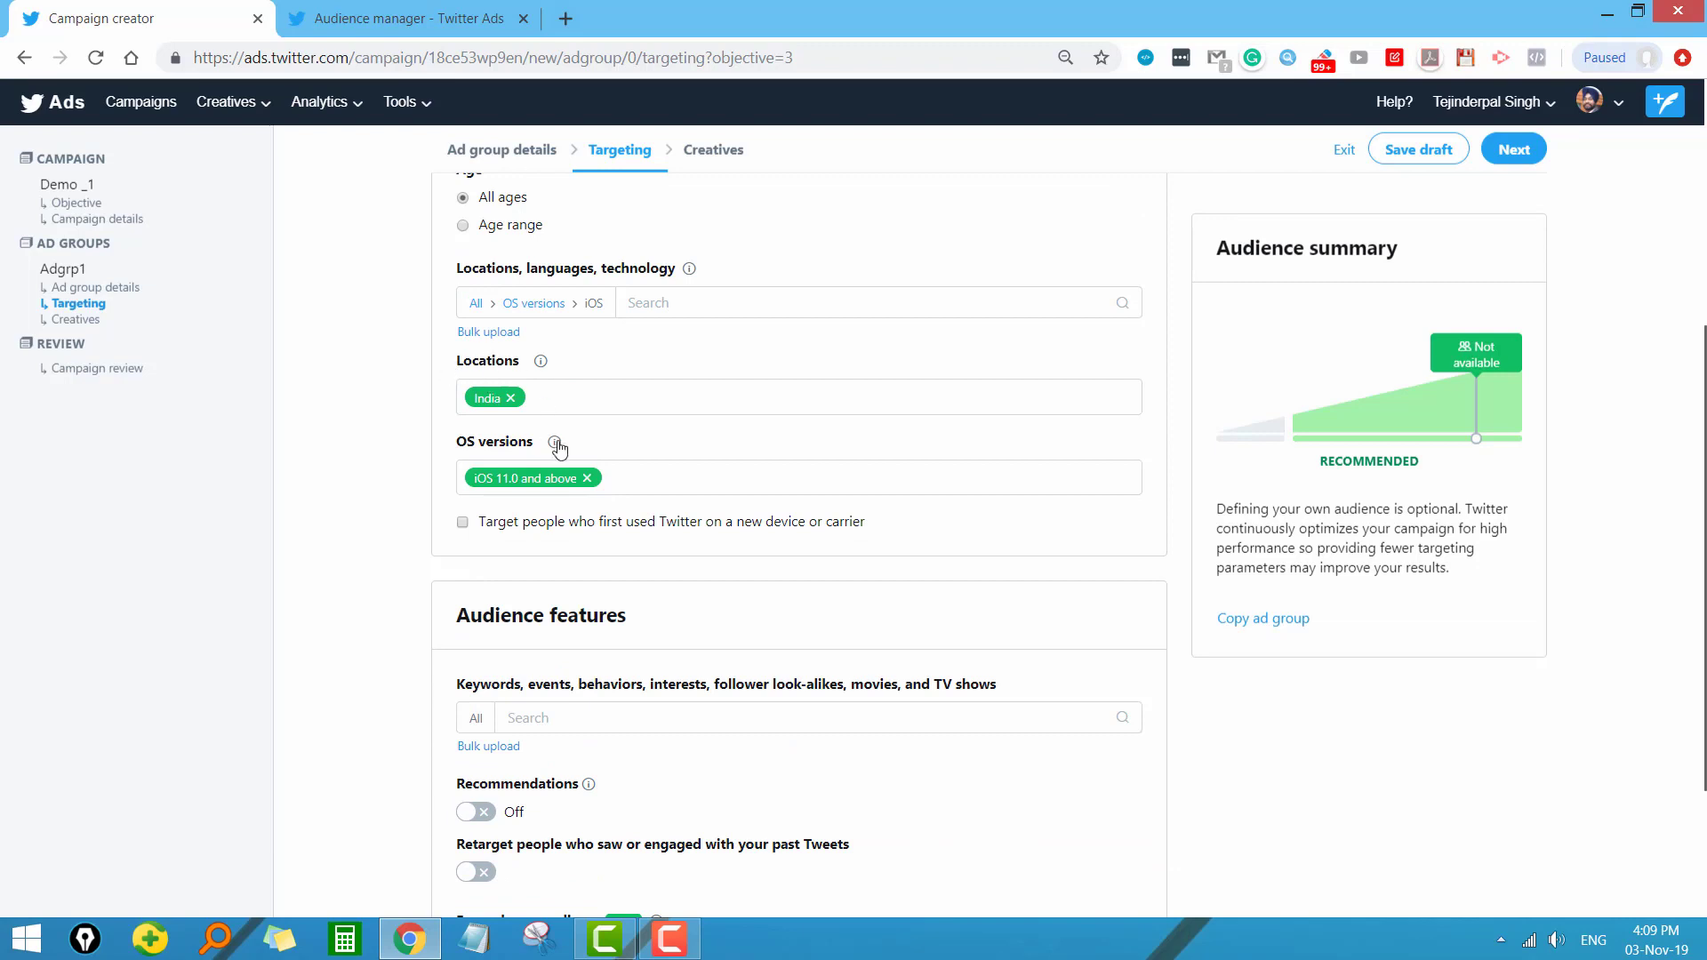
click(587, 478)
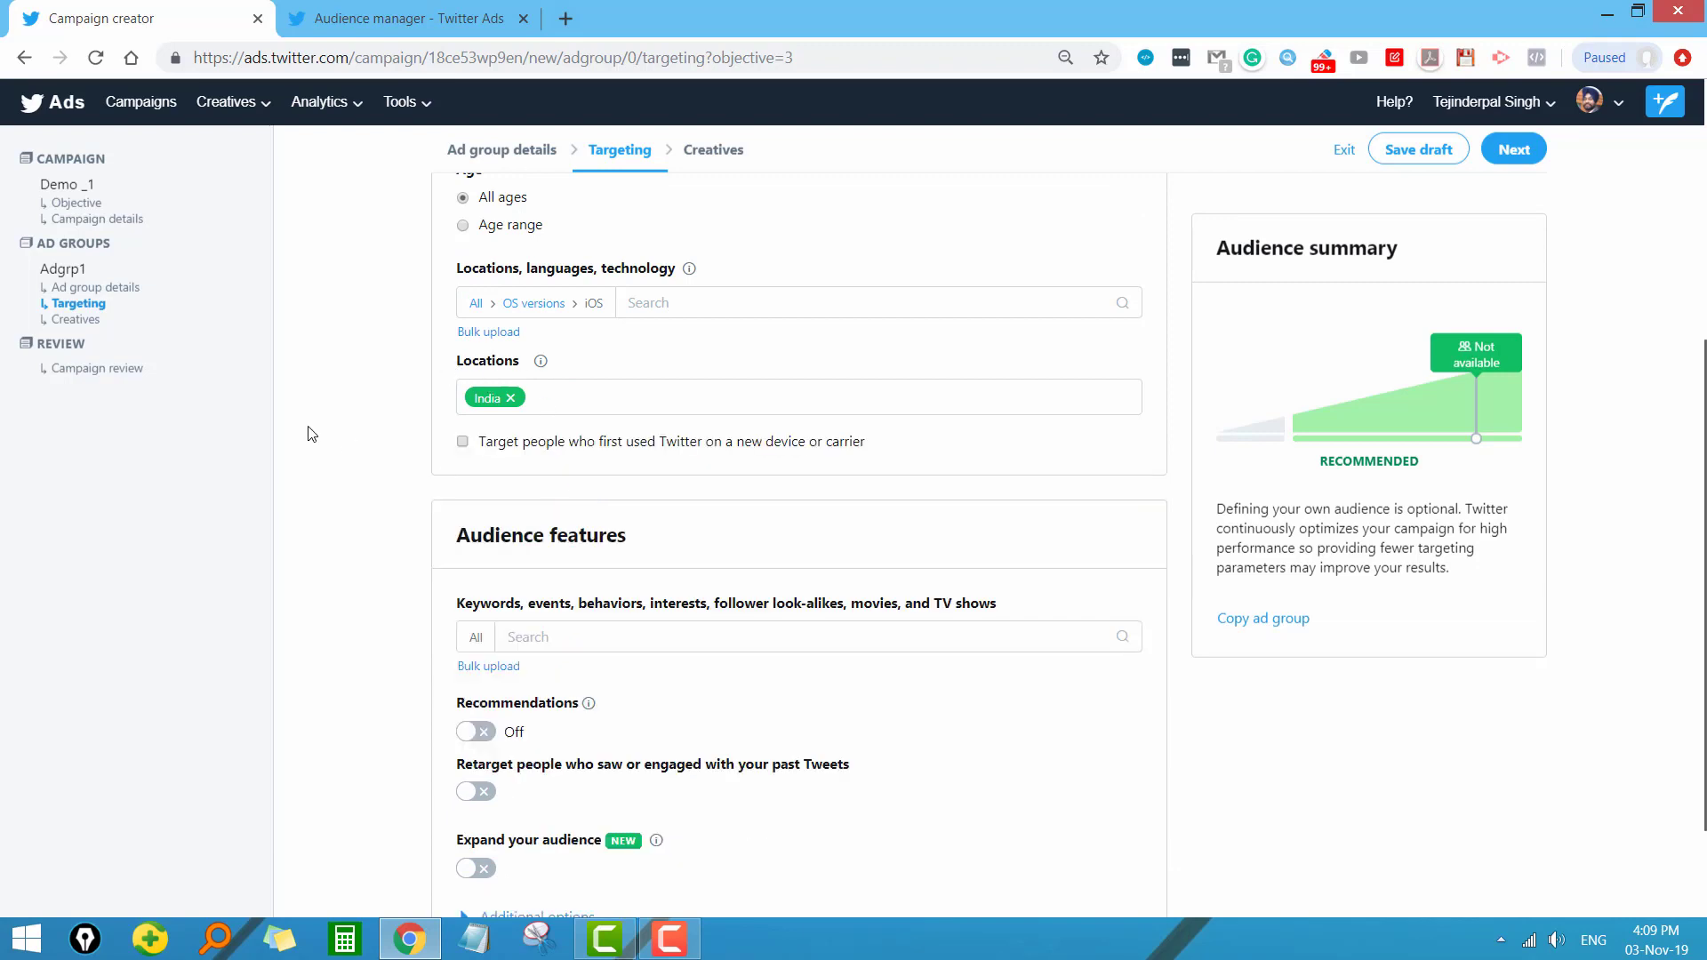
Step: Look through the audience feature categories without choosing one, and expand the additional targeting options
scroll(456, 458, down, 2)
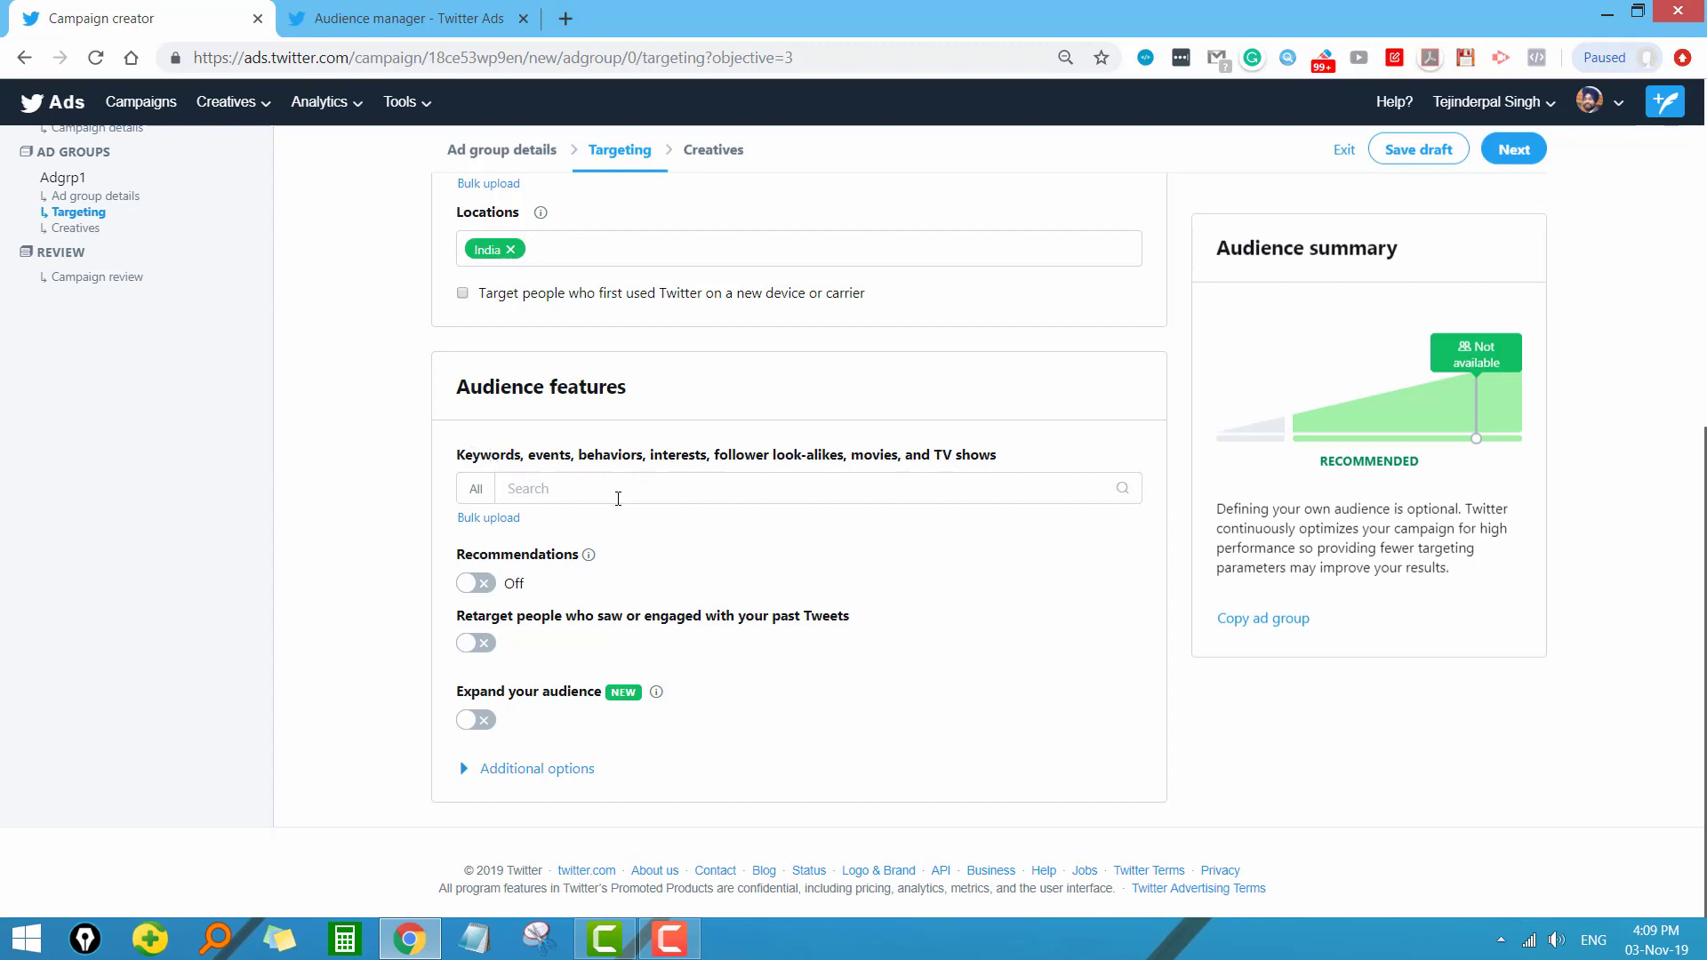
click(618, 491)
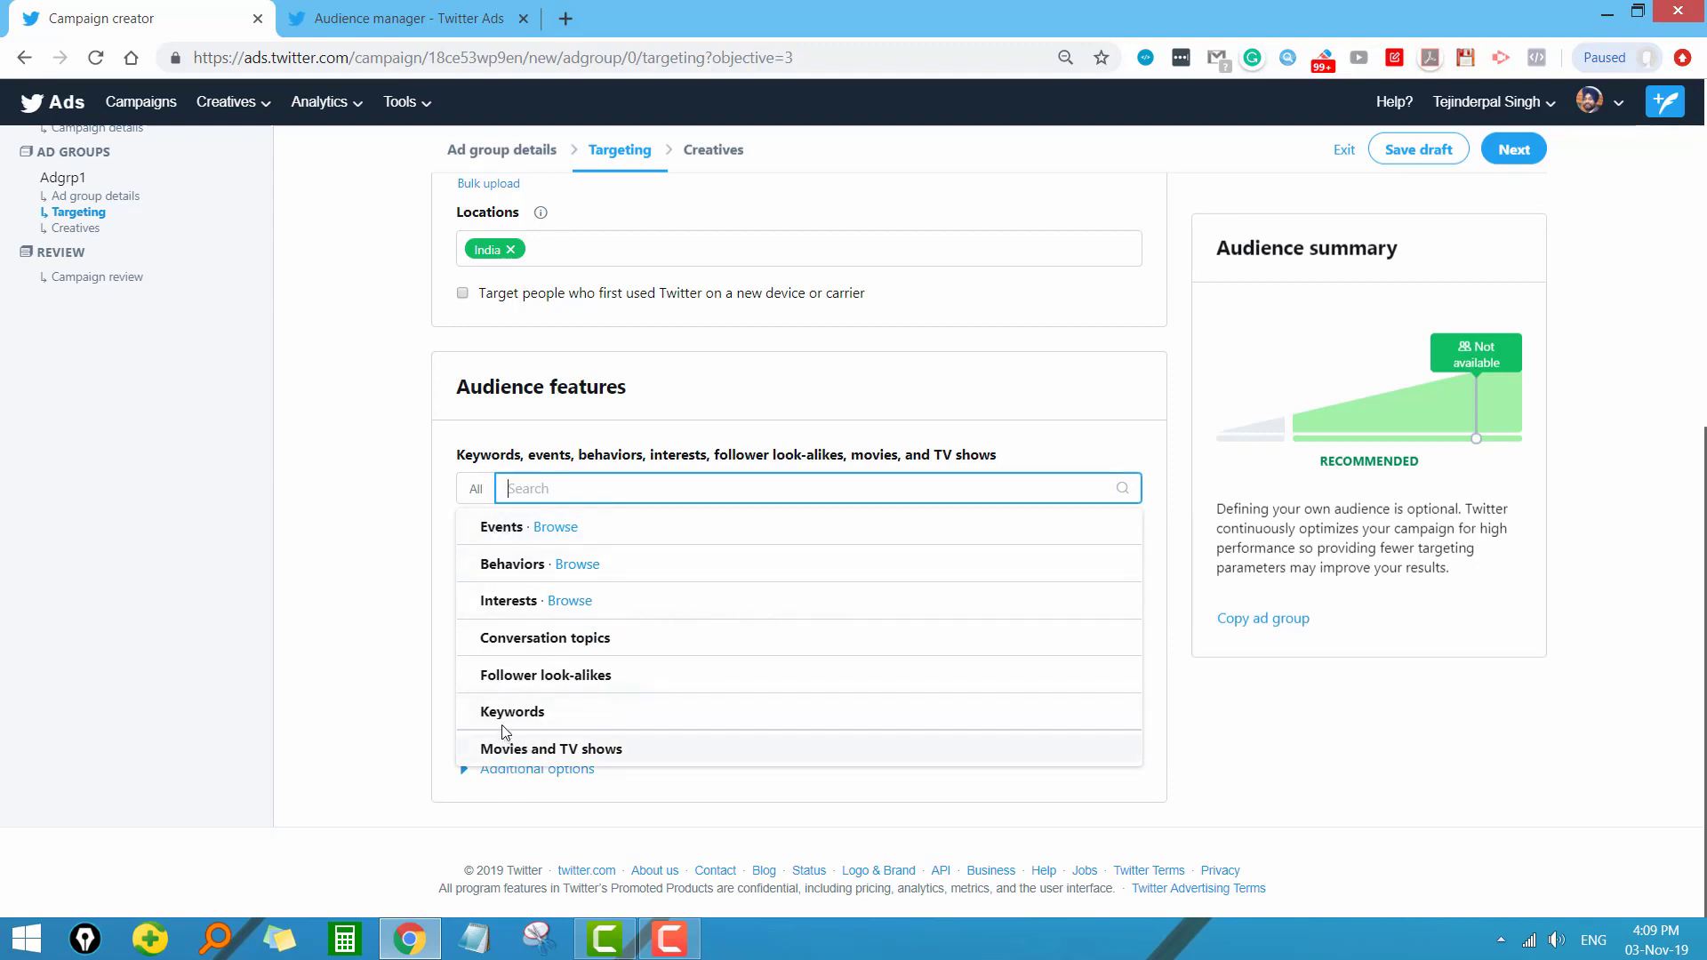
click(457, 494)
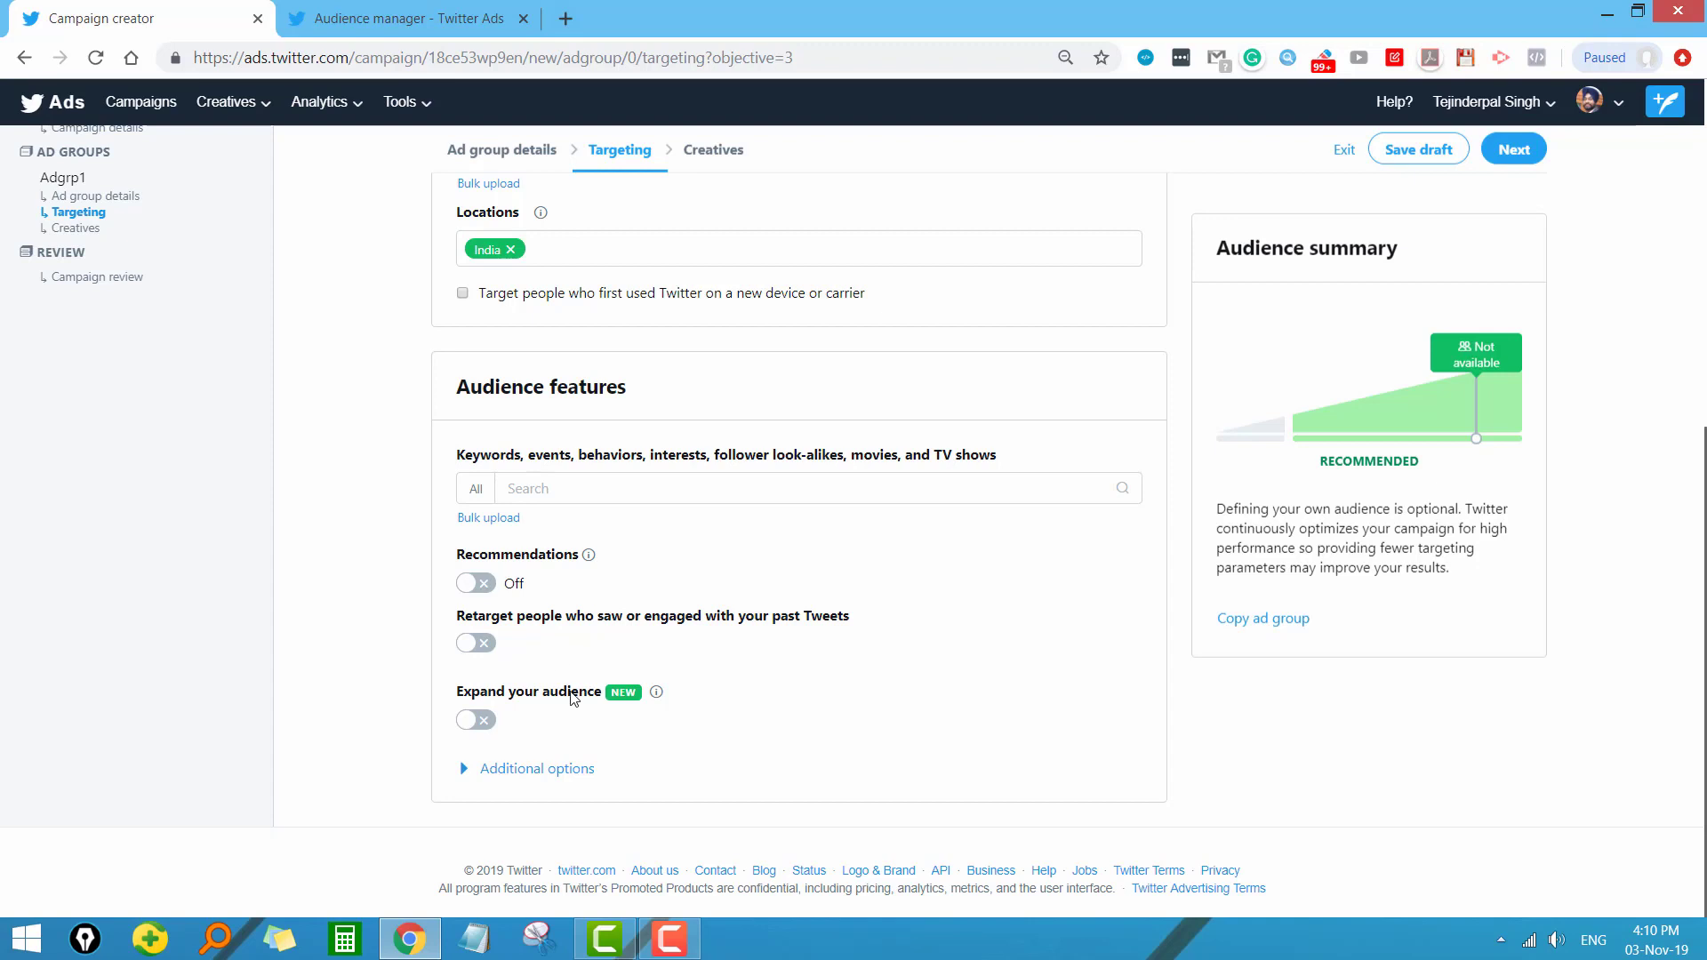
click(553, 770)
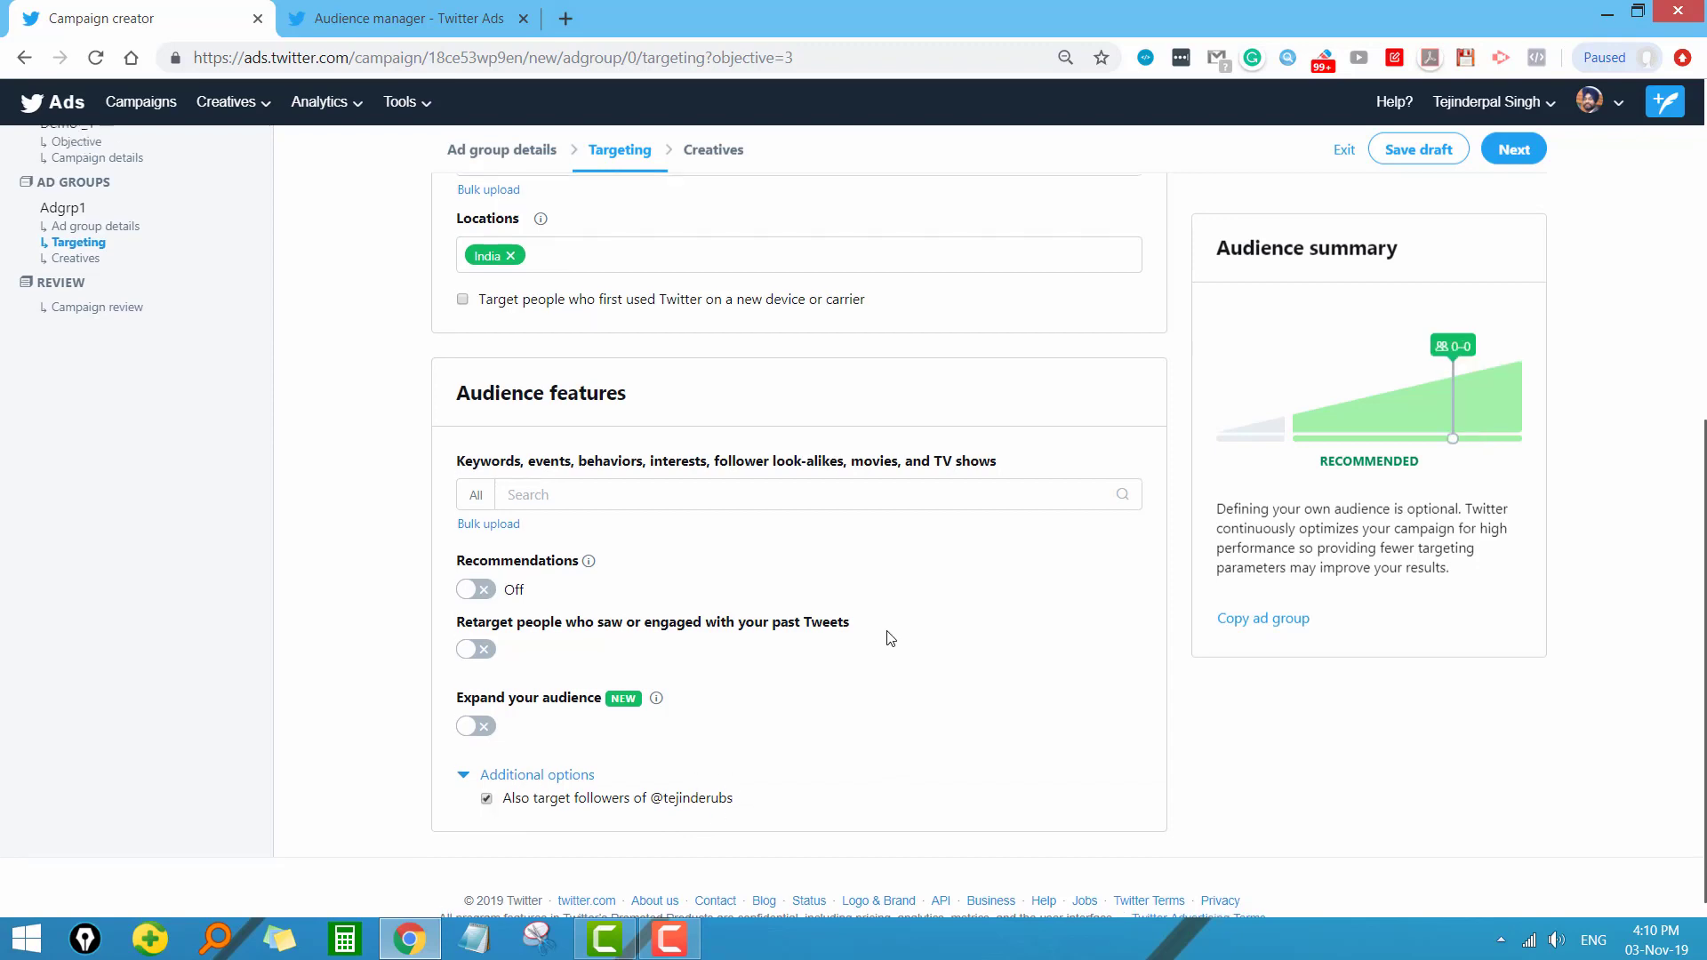
Step: Continue to the ad group's creatives and look through the existing organic Tweets
scroll(887, 633, up, 7)
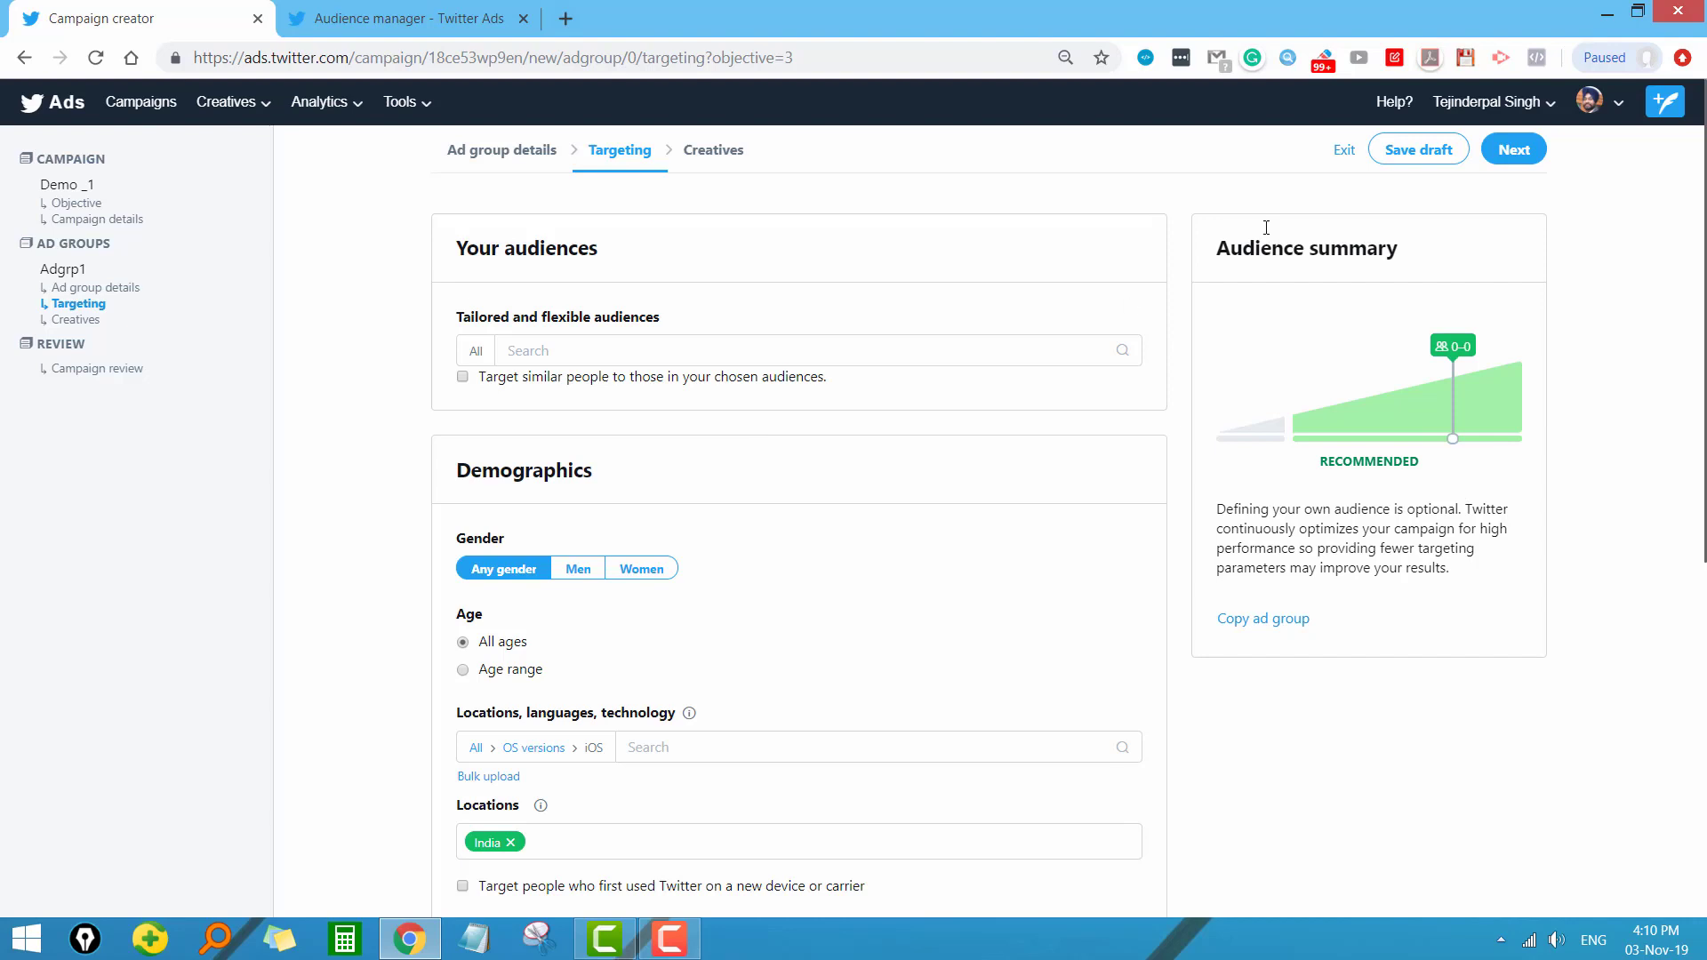
click(1519, 153)
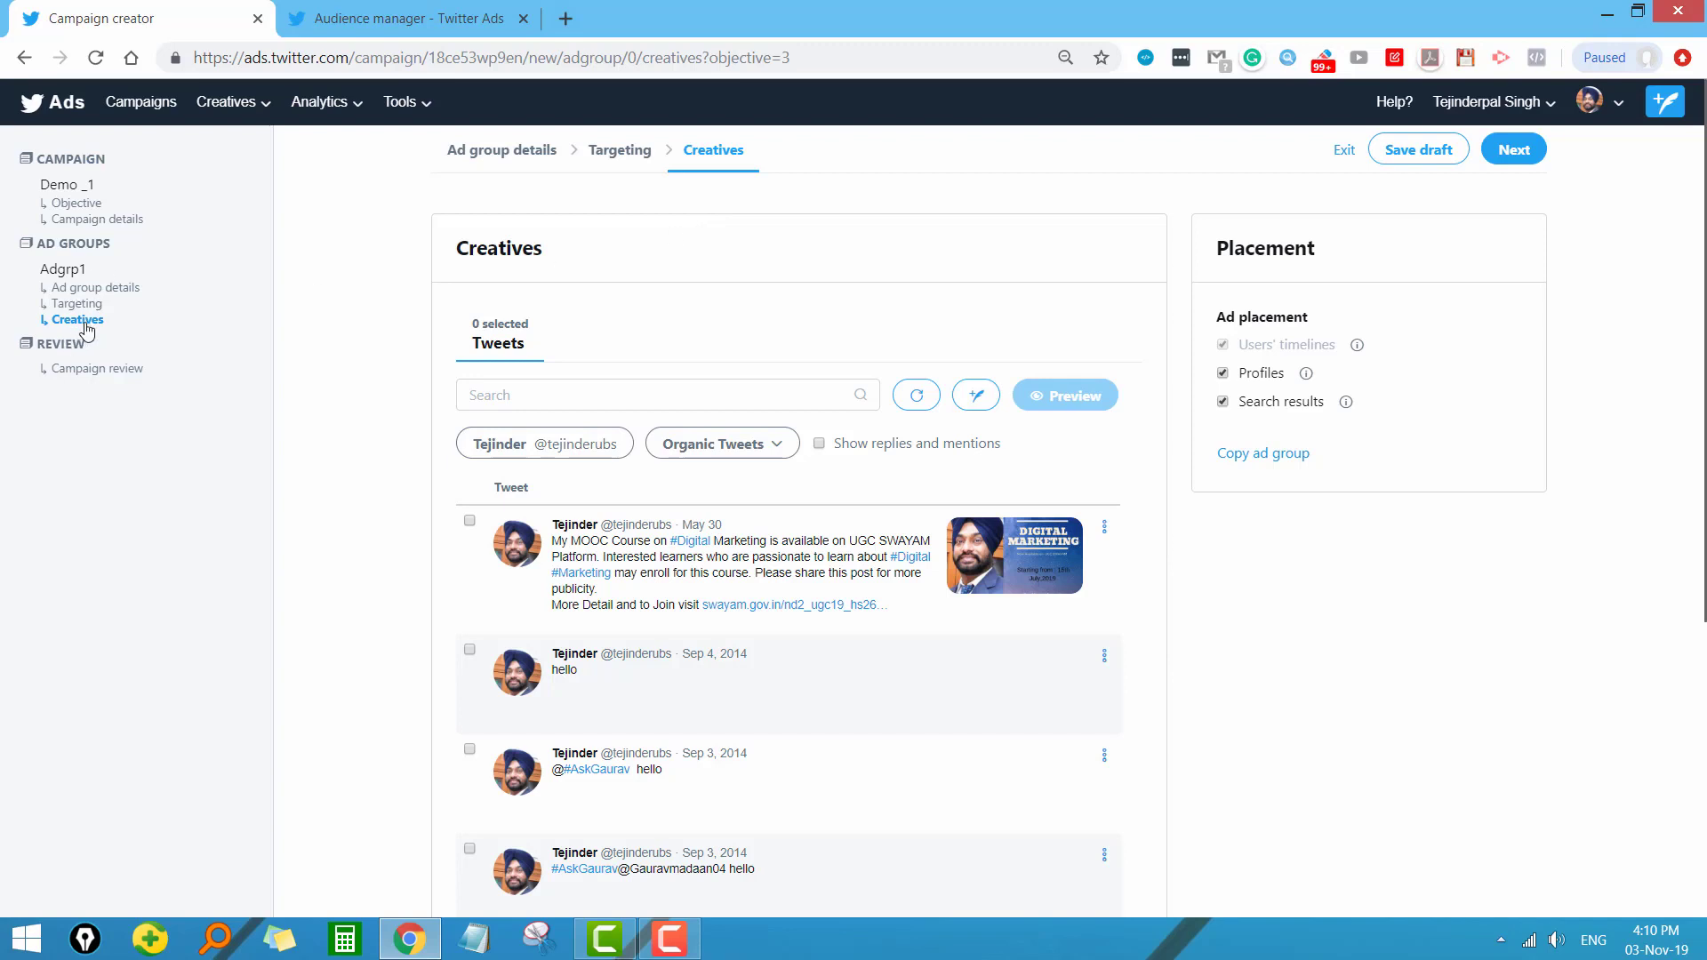
double_click(484, 253)
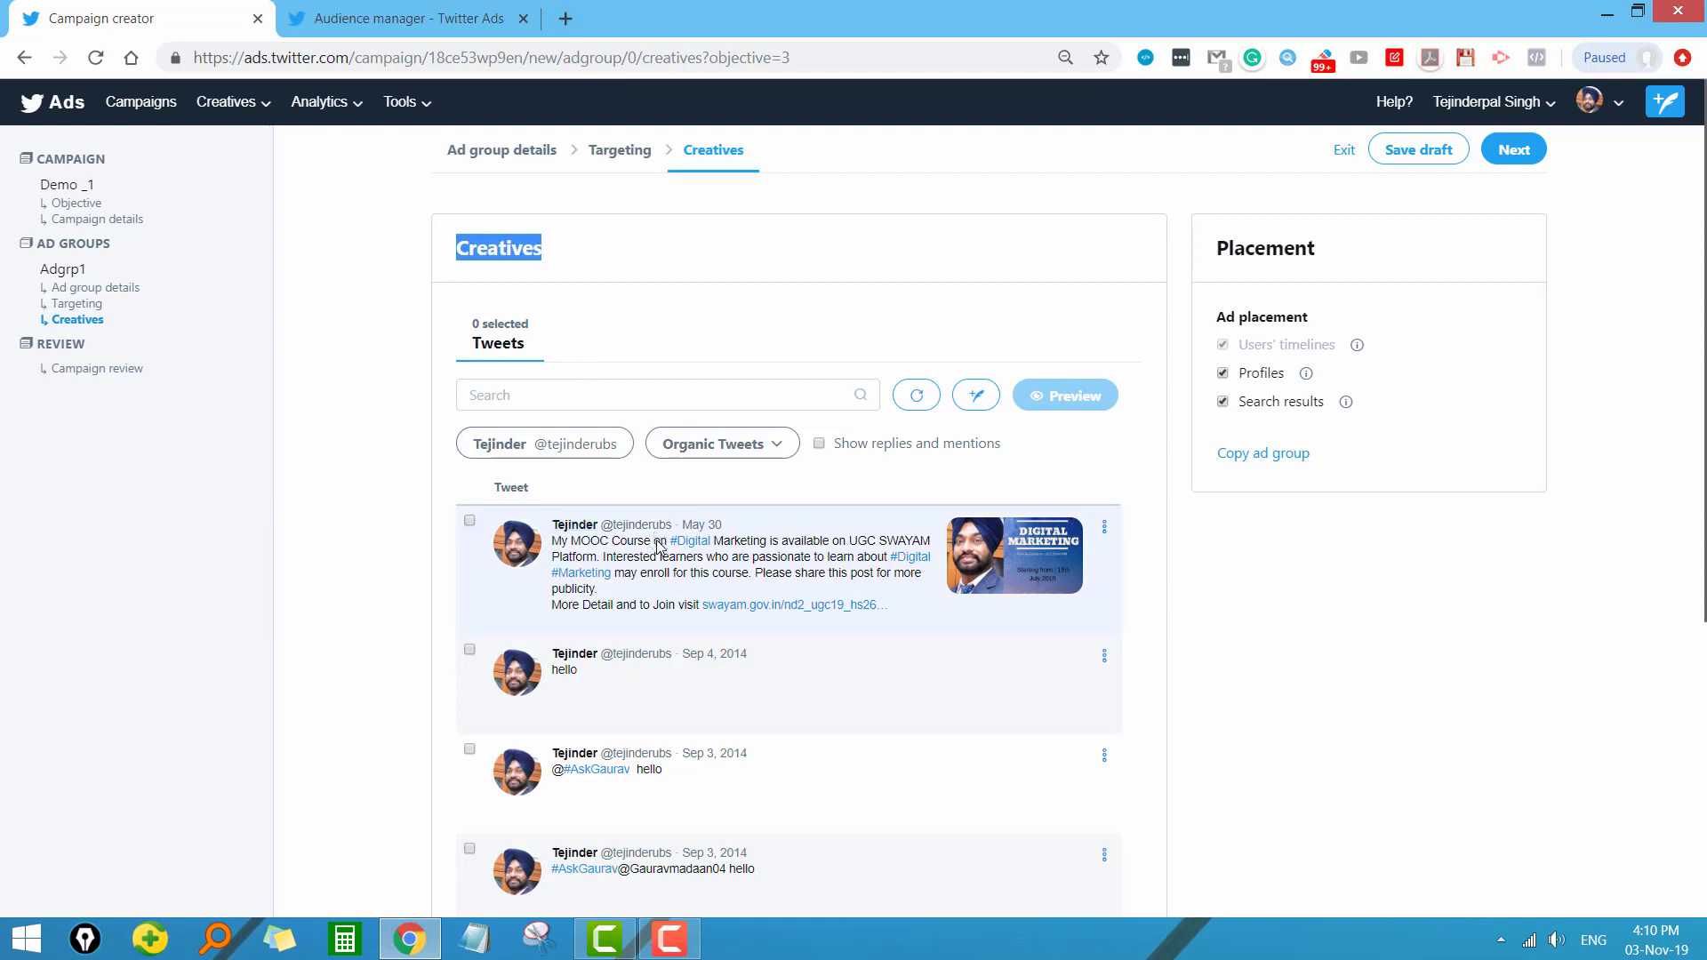
scroll(617, 686, down, 5)
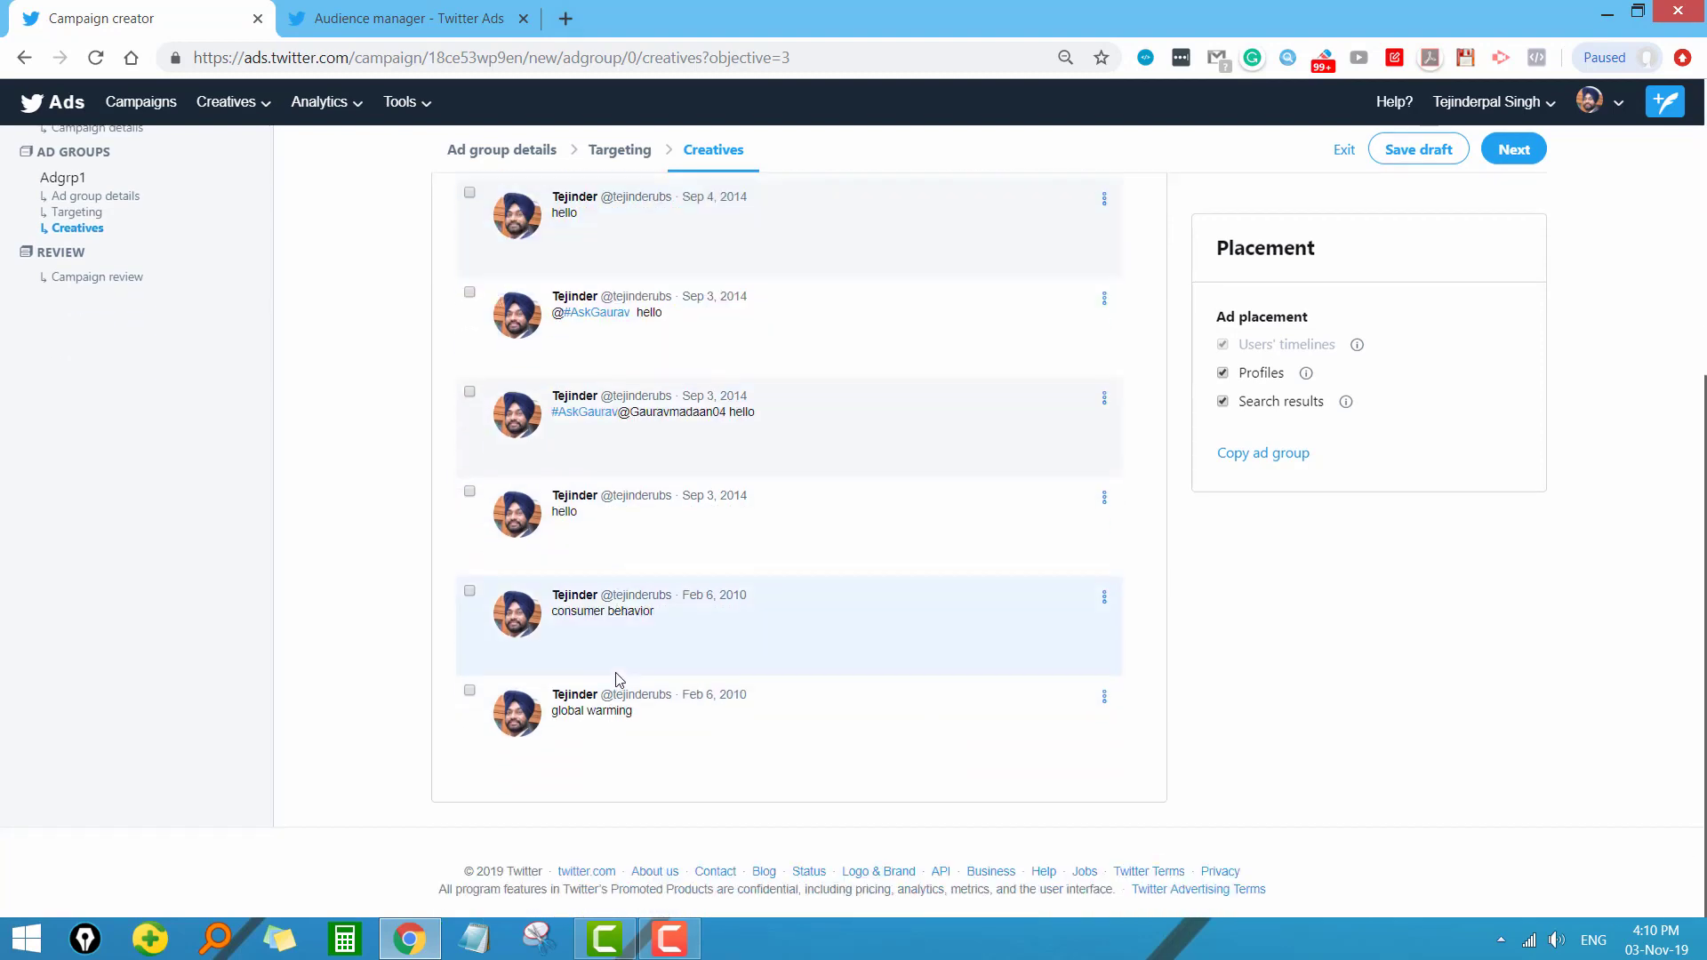
scroll(621, 669, up, 4)
scroll(621, 669, up, 2)
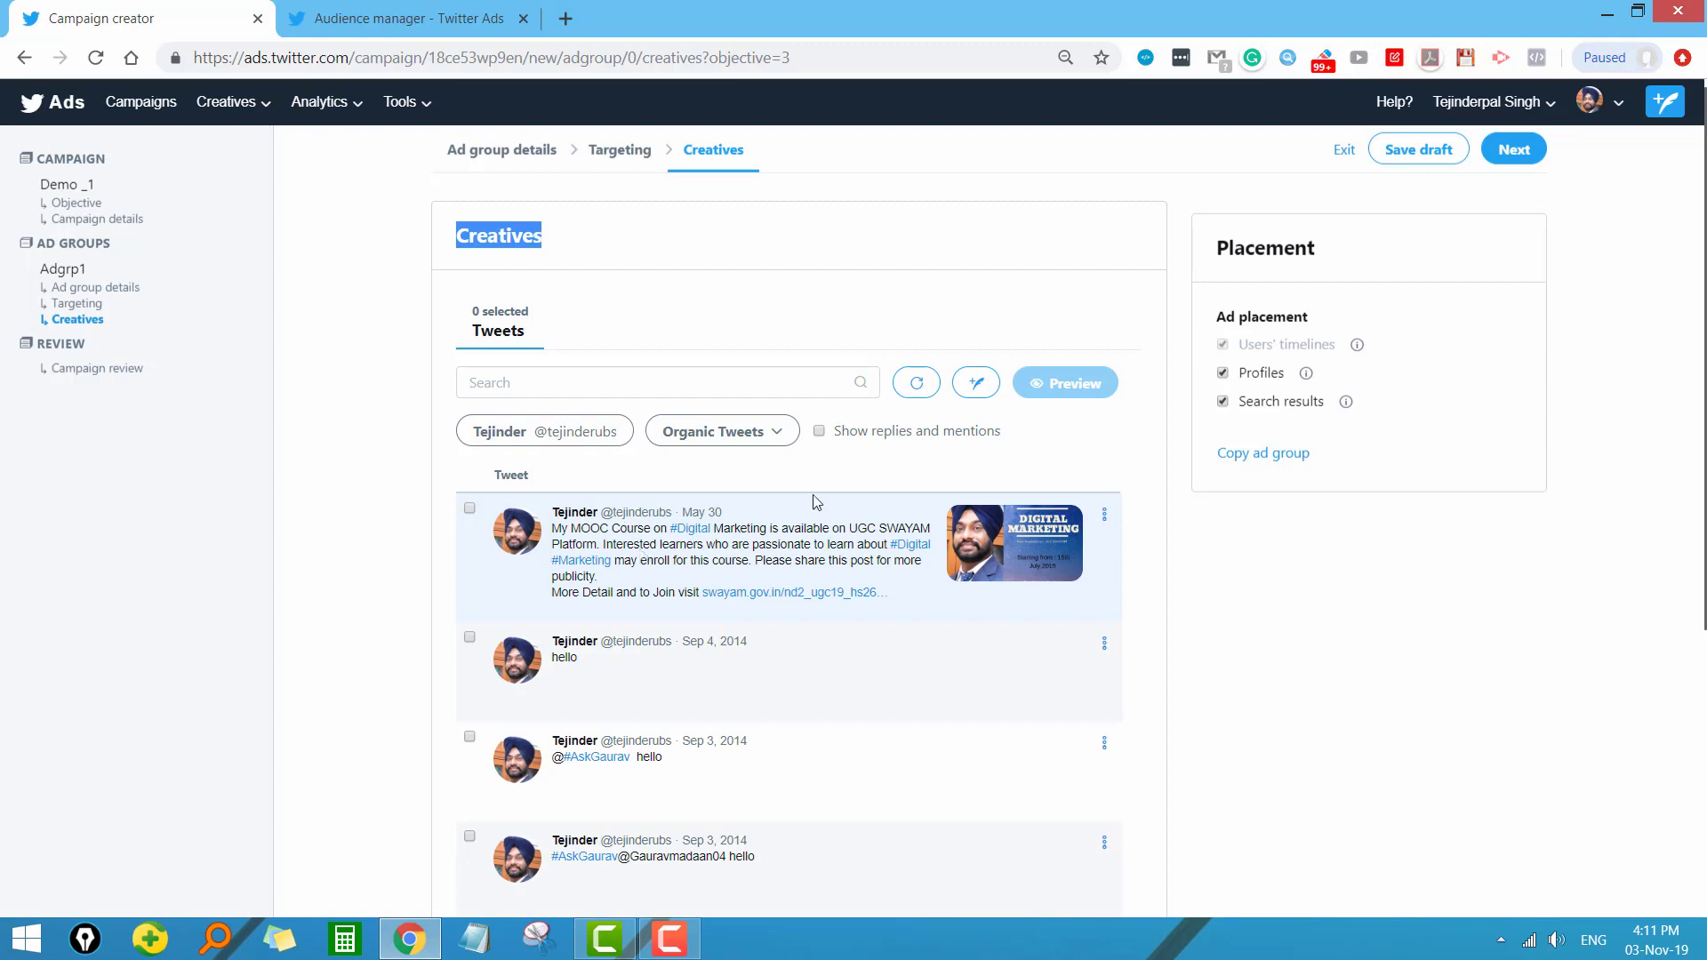
Step: Write "hello" as a new promoted-only Tweet, view its scheduling and draft options, and return to the creatives without posting
click(978, 383)
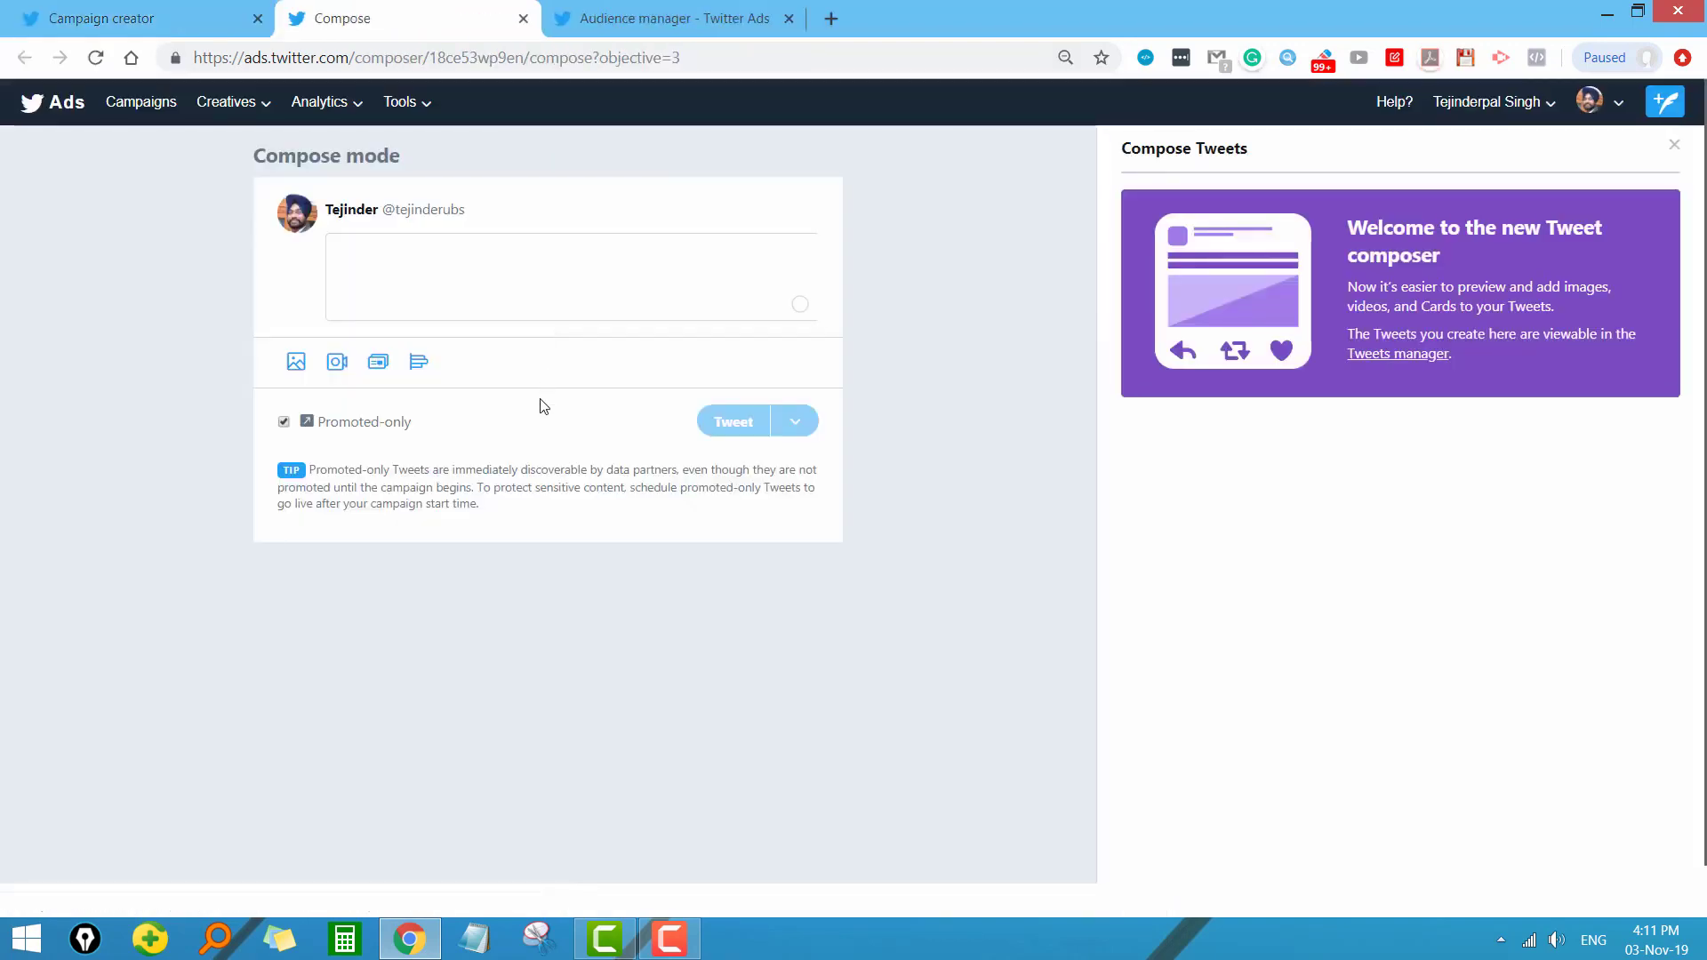
click(364, 260)
text(hello)
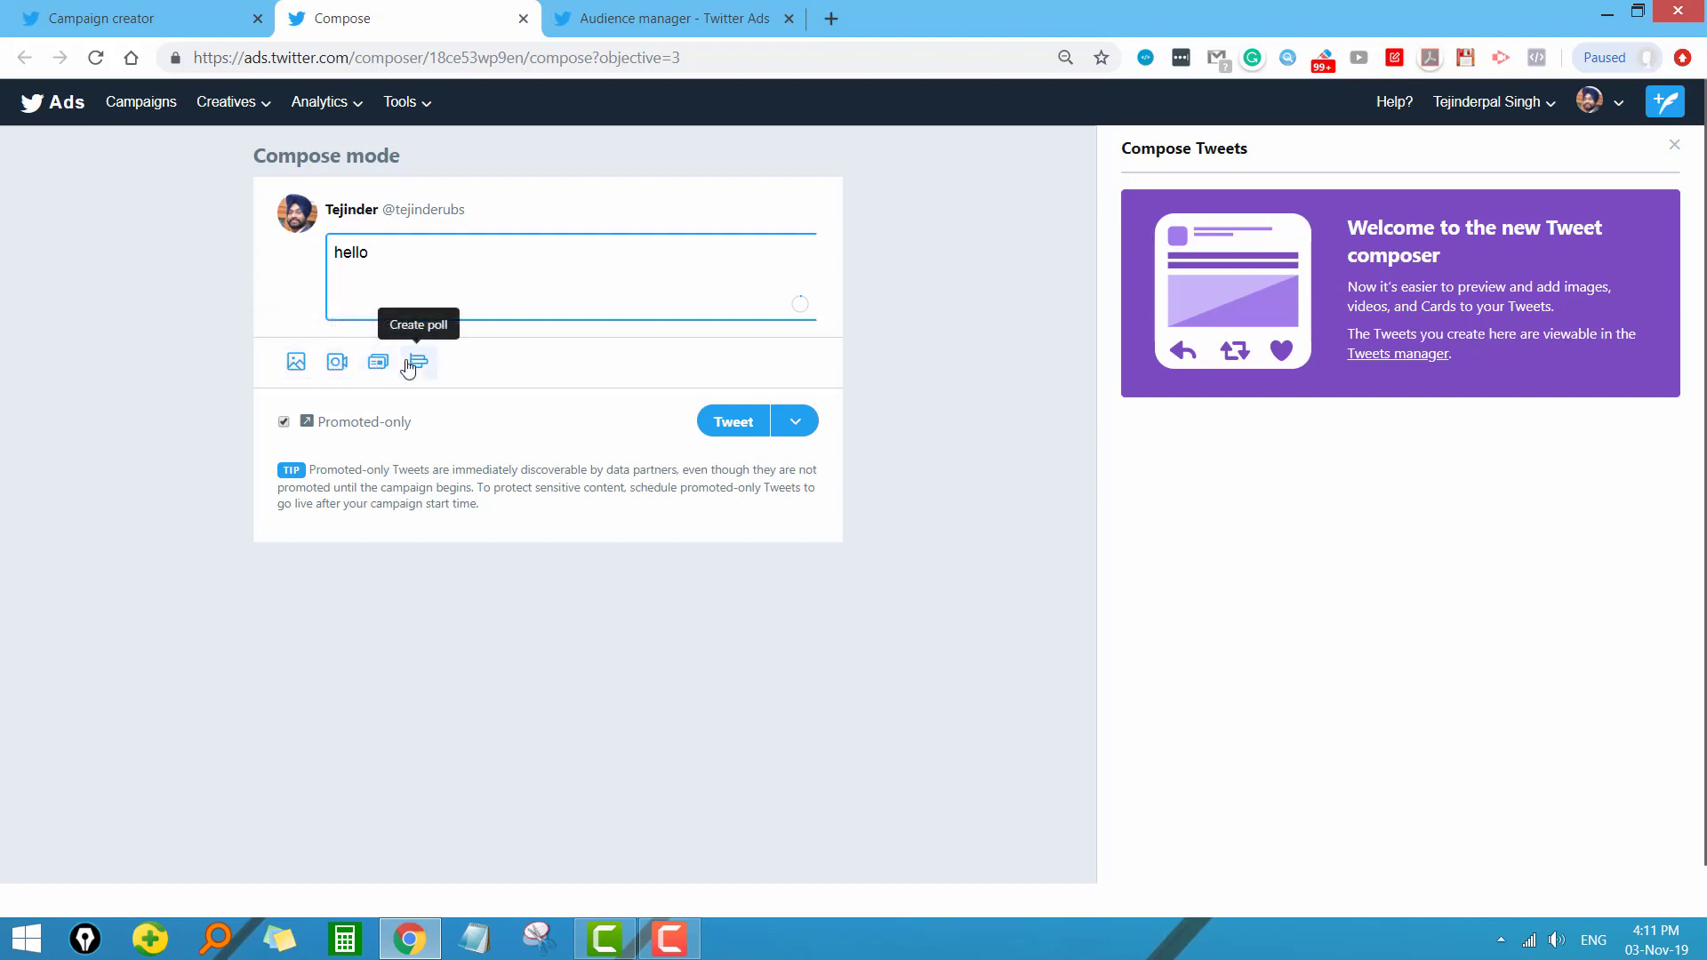
click(796, 423)
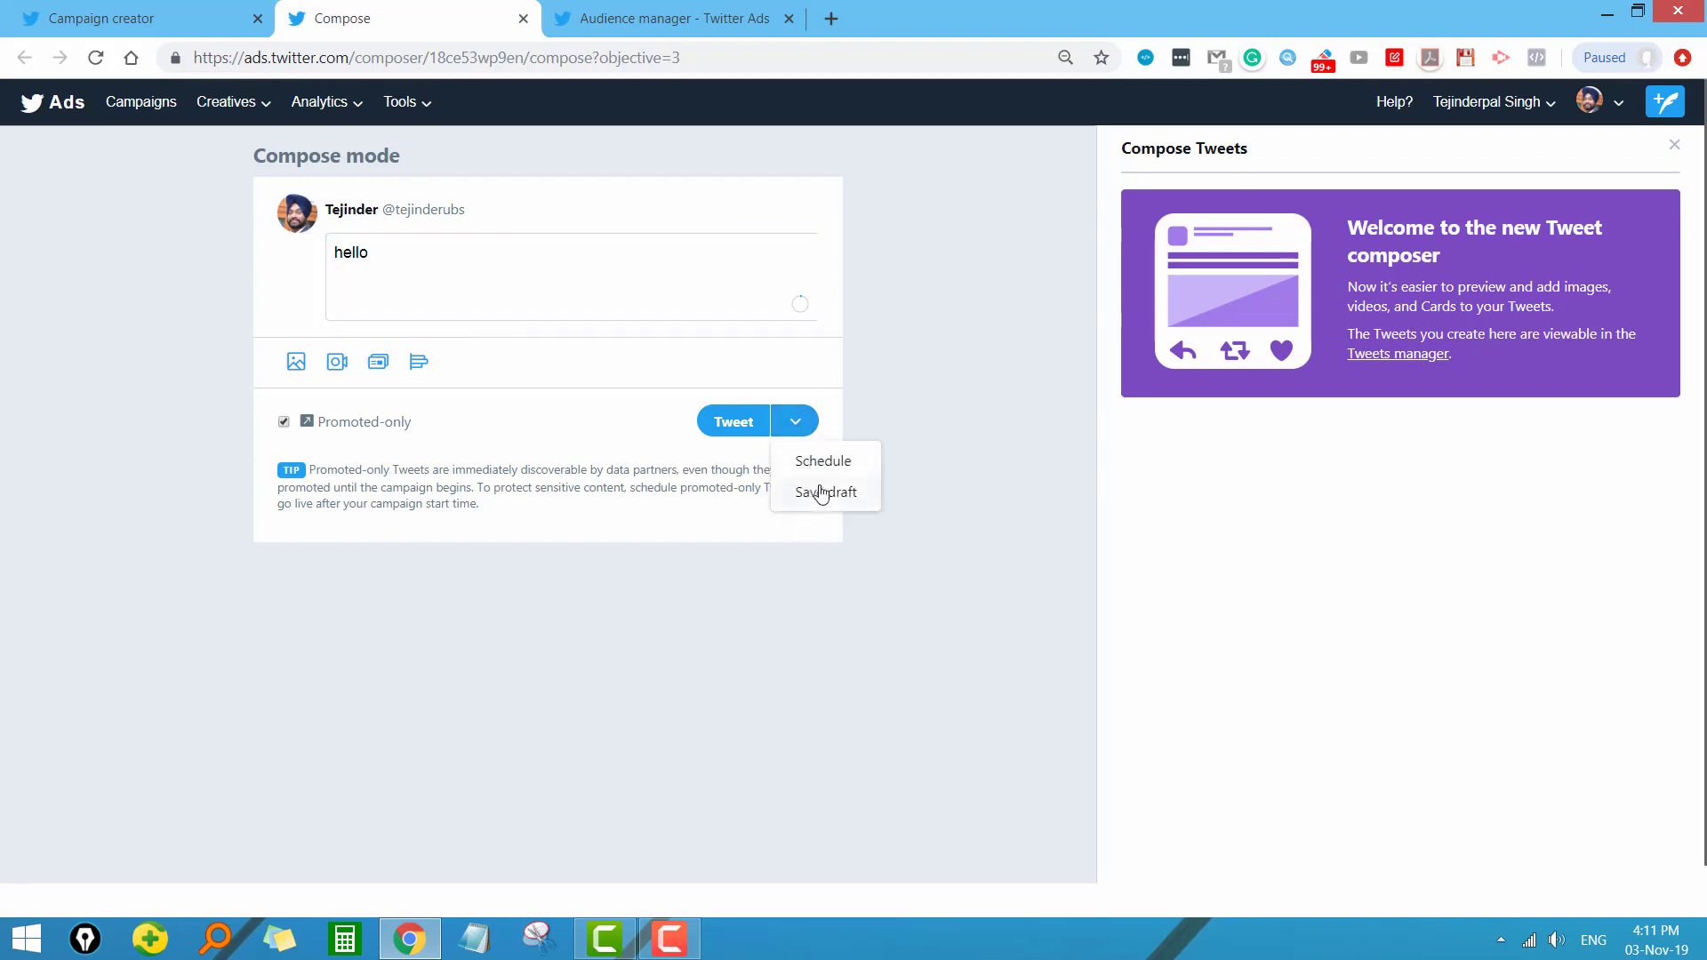
key(ctrl+shift+Tab)
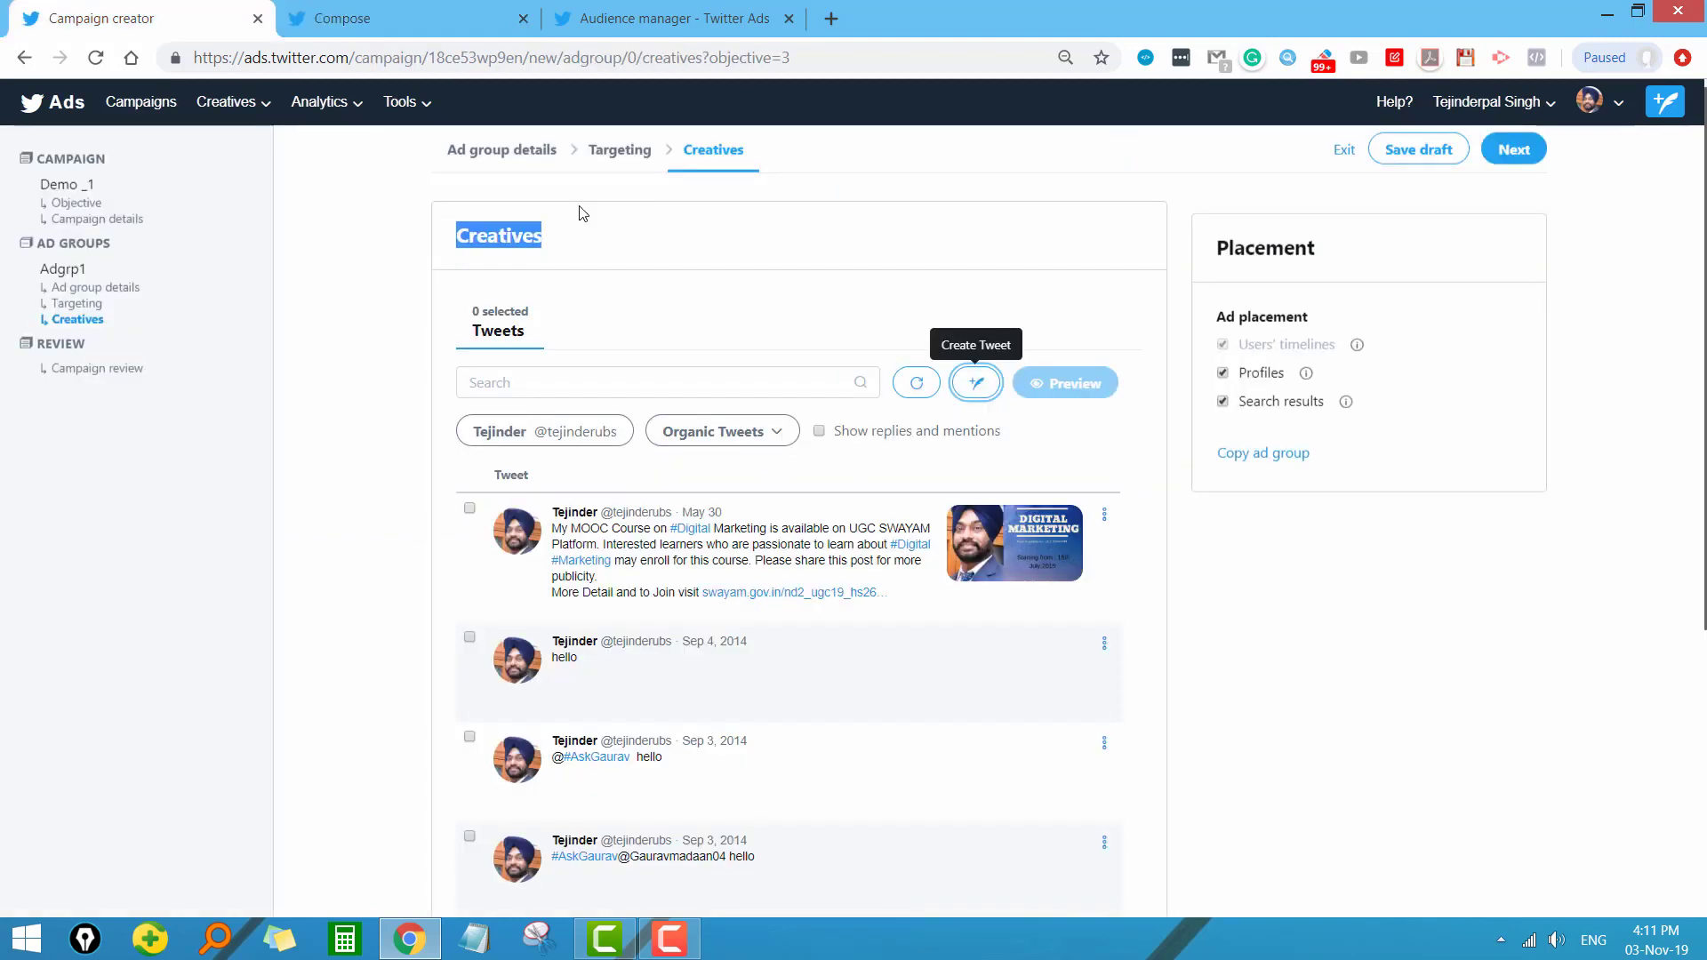
Step: Select the May 30 Tweet about the Digital Marketing MOOC course as the creative and open its preview
scroll(583, 214, down, 1)
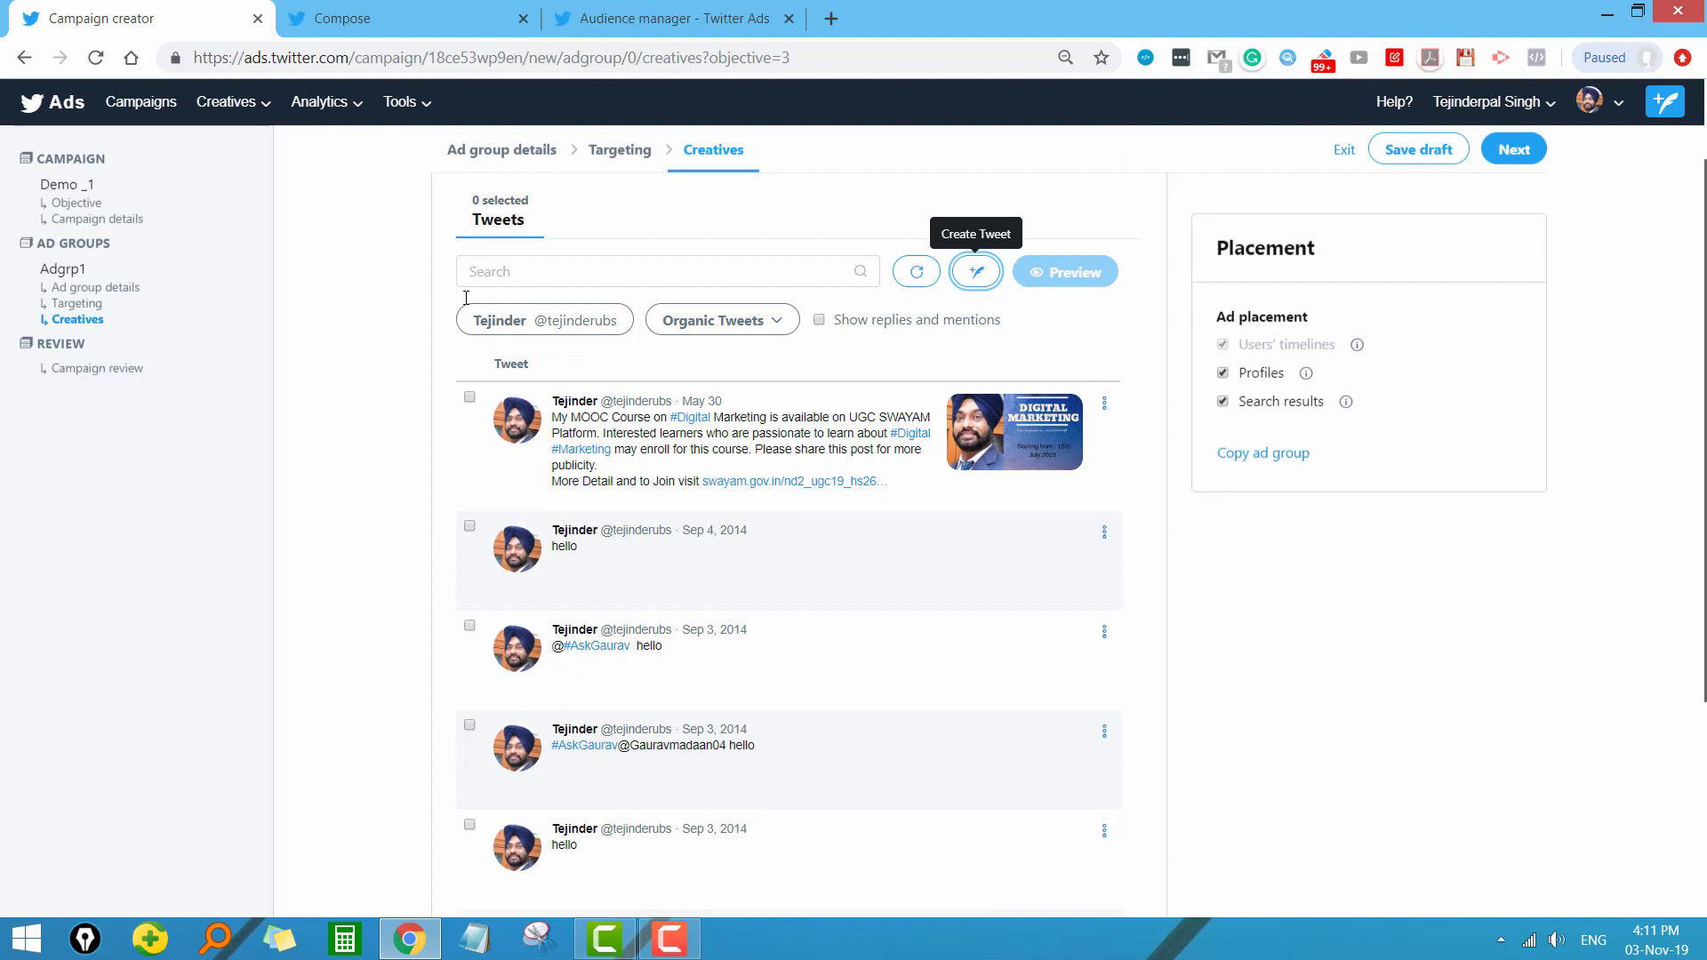
click(470, 400)
scroll(624, 482, up, 1)
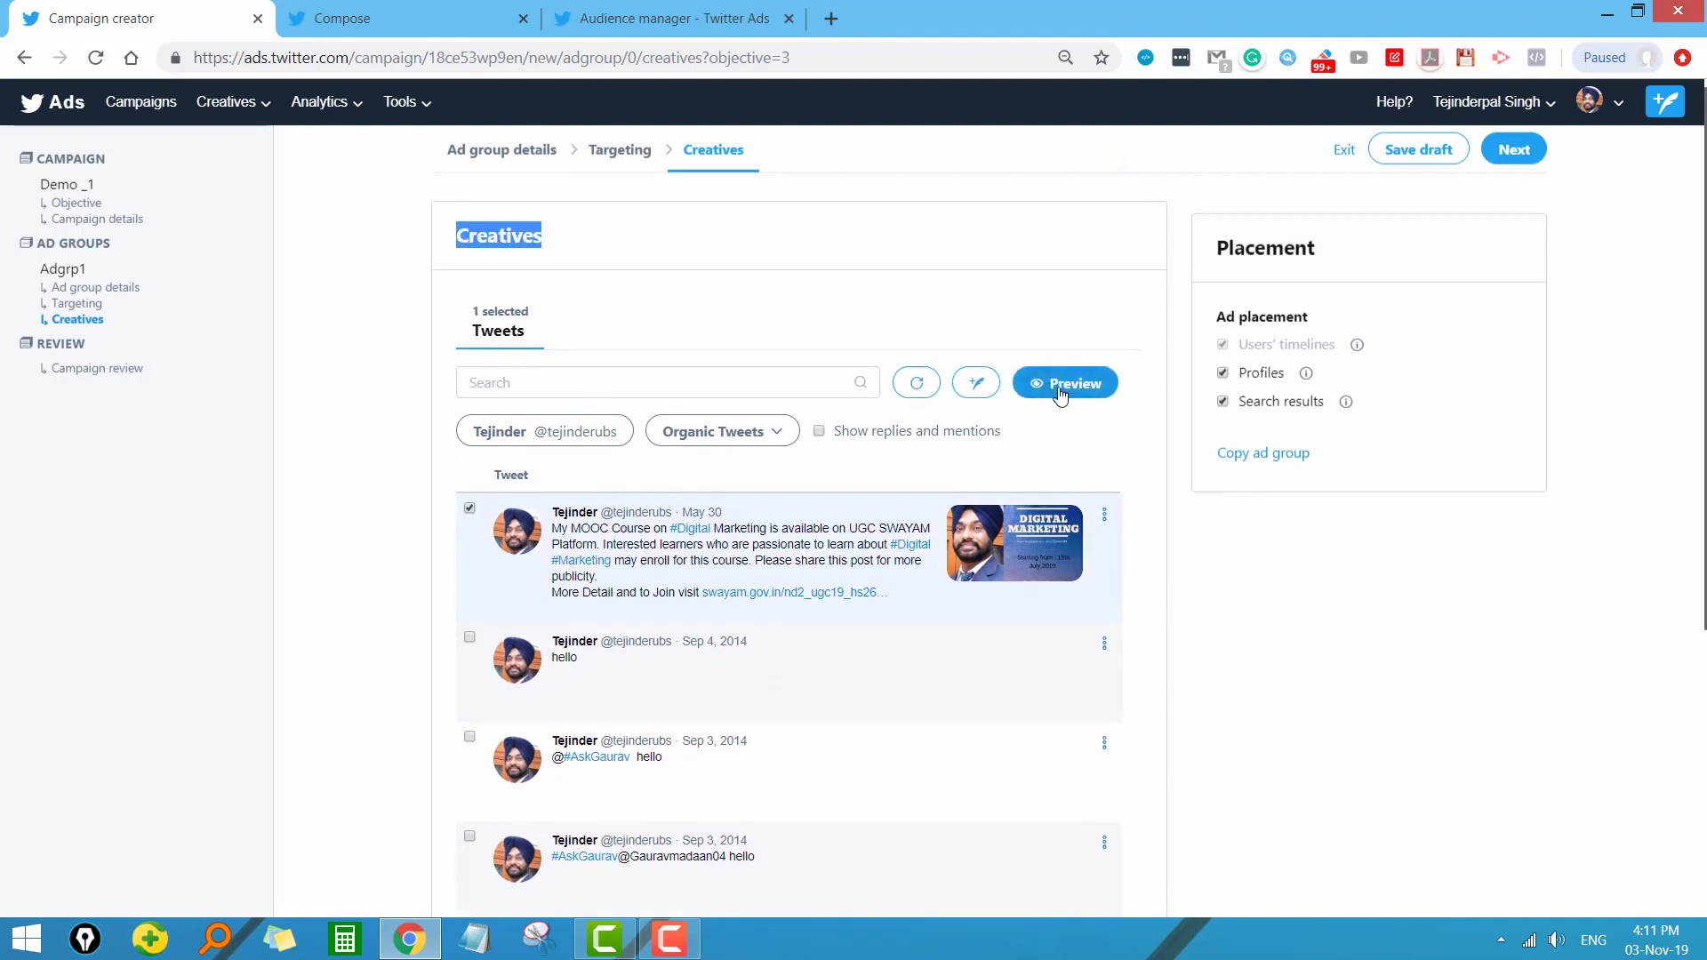
click(1060, 394)
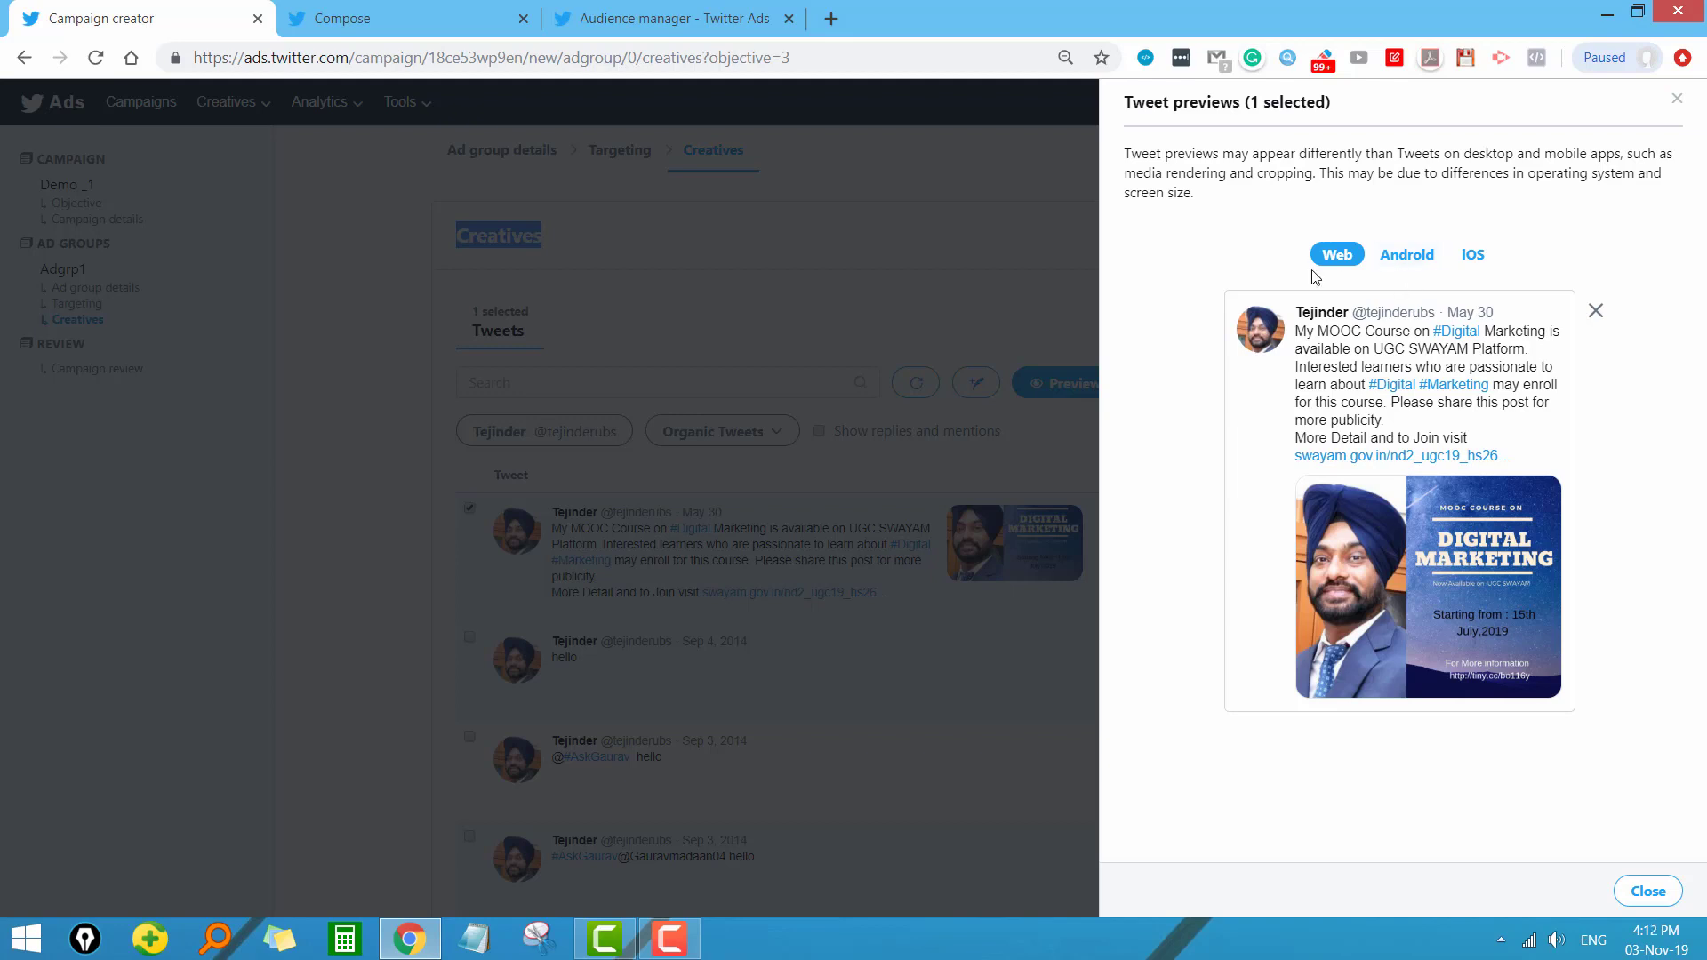
Step: View the selected Tweet's Android and iOS previews, and close the preview
click(1407, 257)
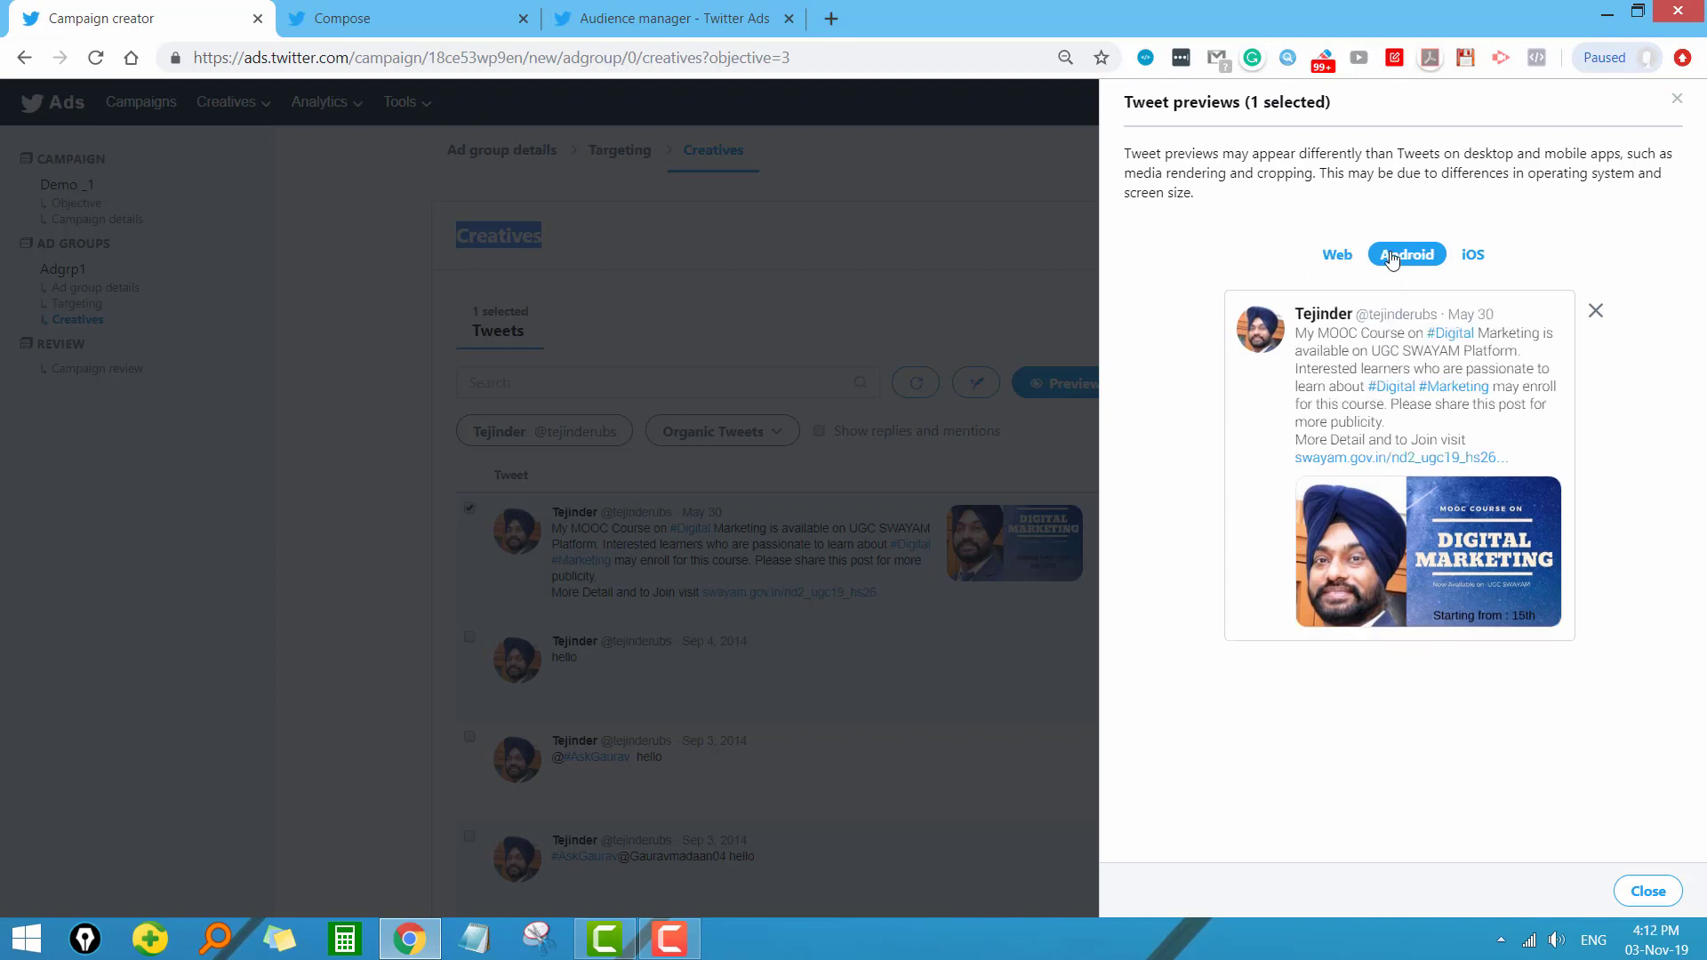
click(1474, 255)
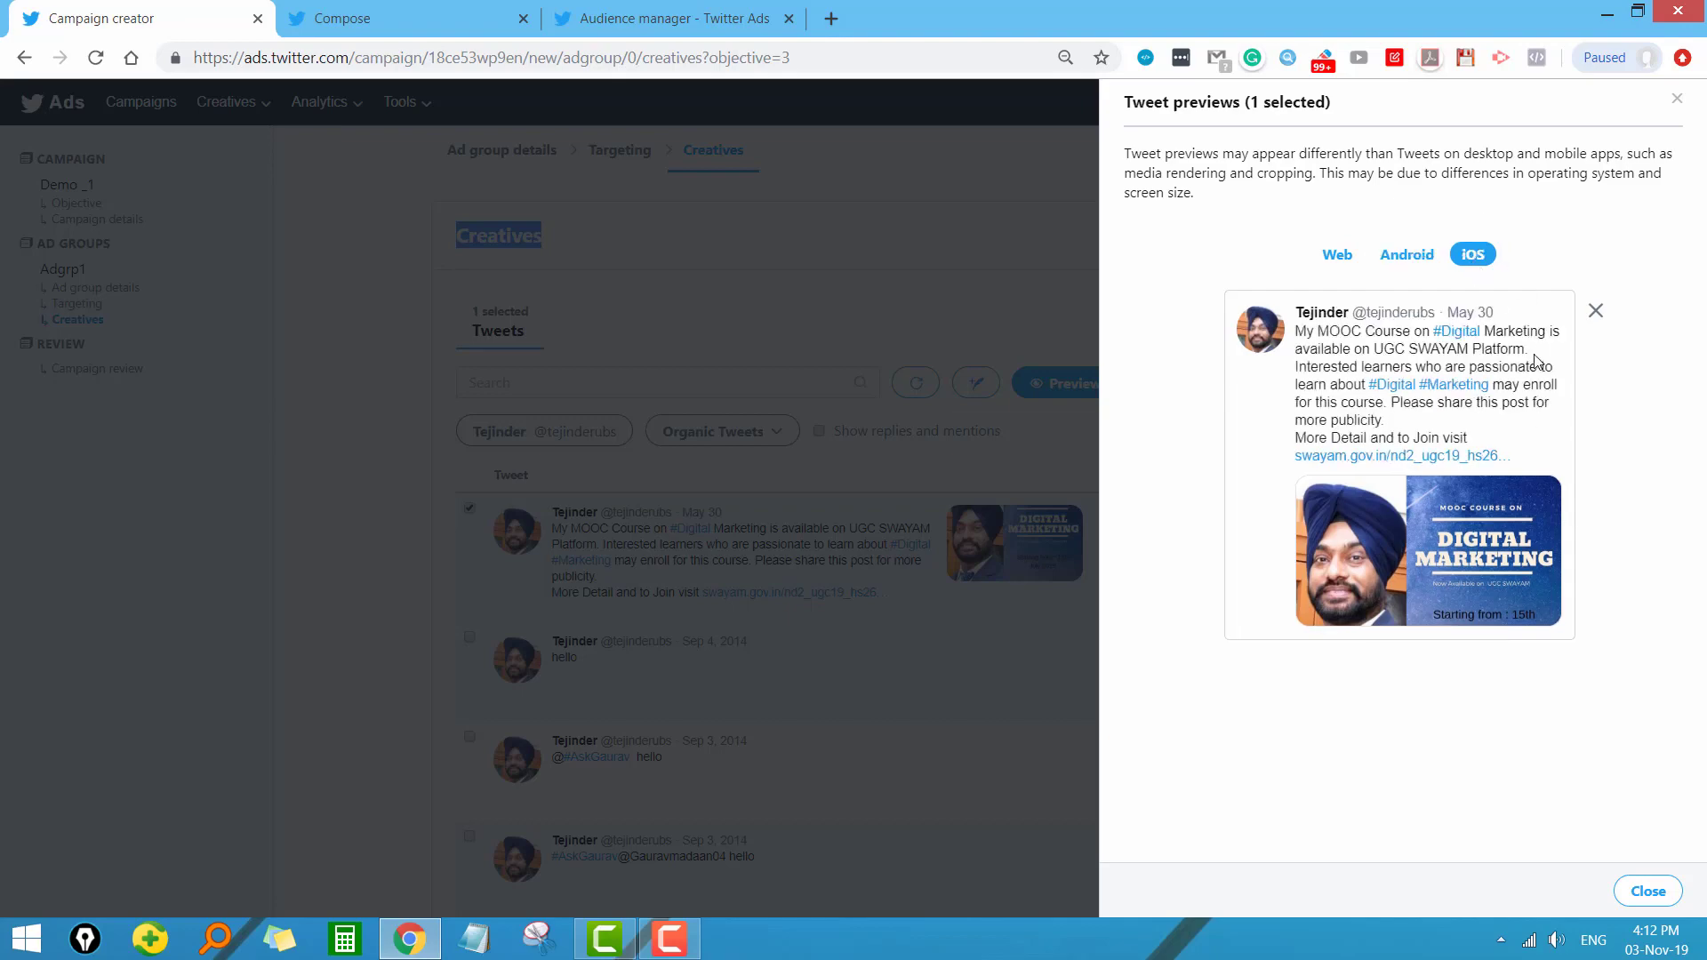
click(1677, 99)
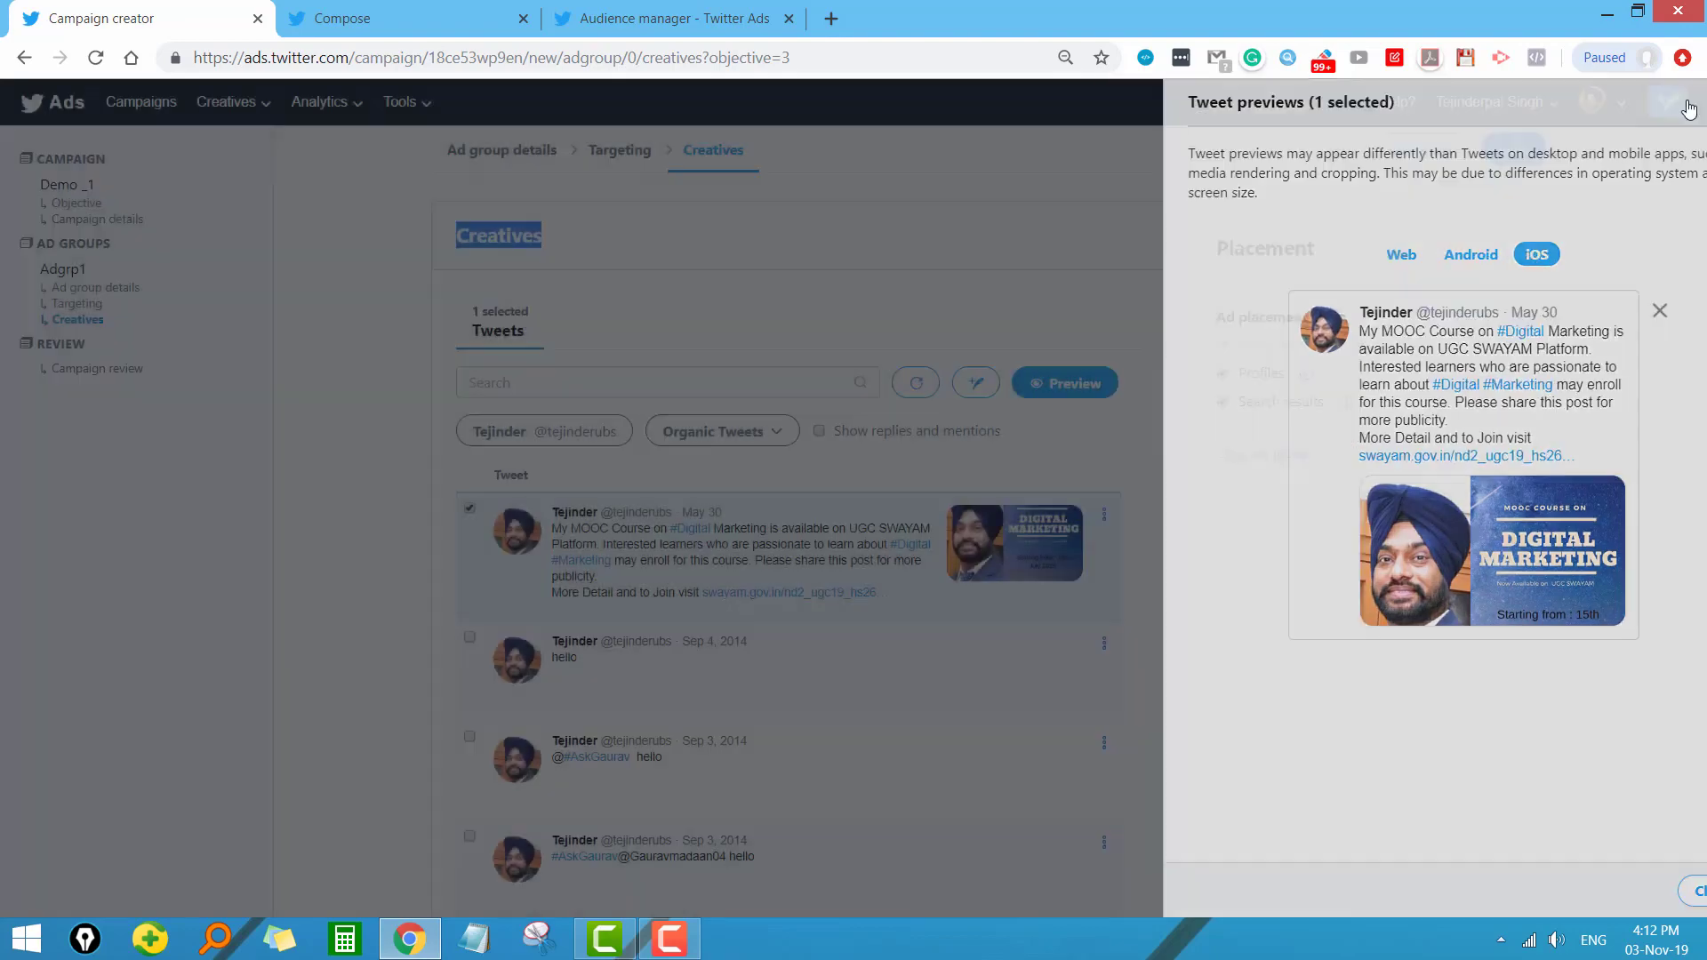
Step: Continue from the creatives to the campaign review and look through the campaign details, ad group, targeting and creatives summary
scroll(1224, 540, down, 5)
scroll(1223, 540, up, 5)
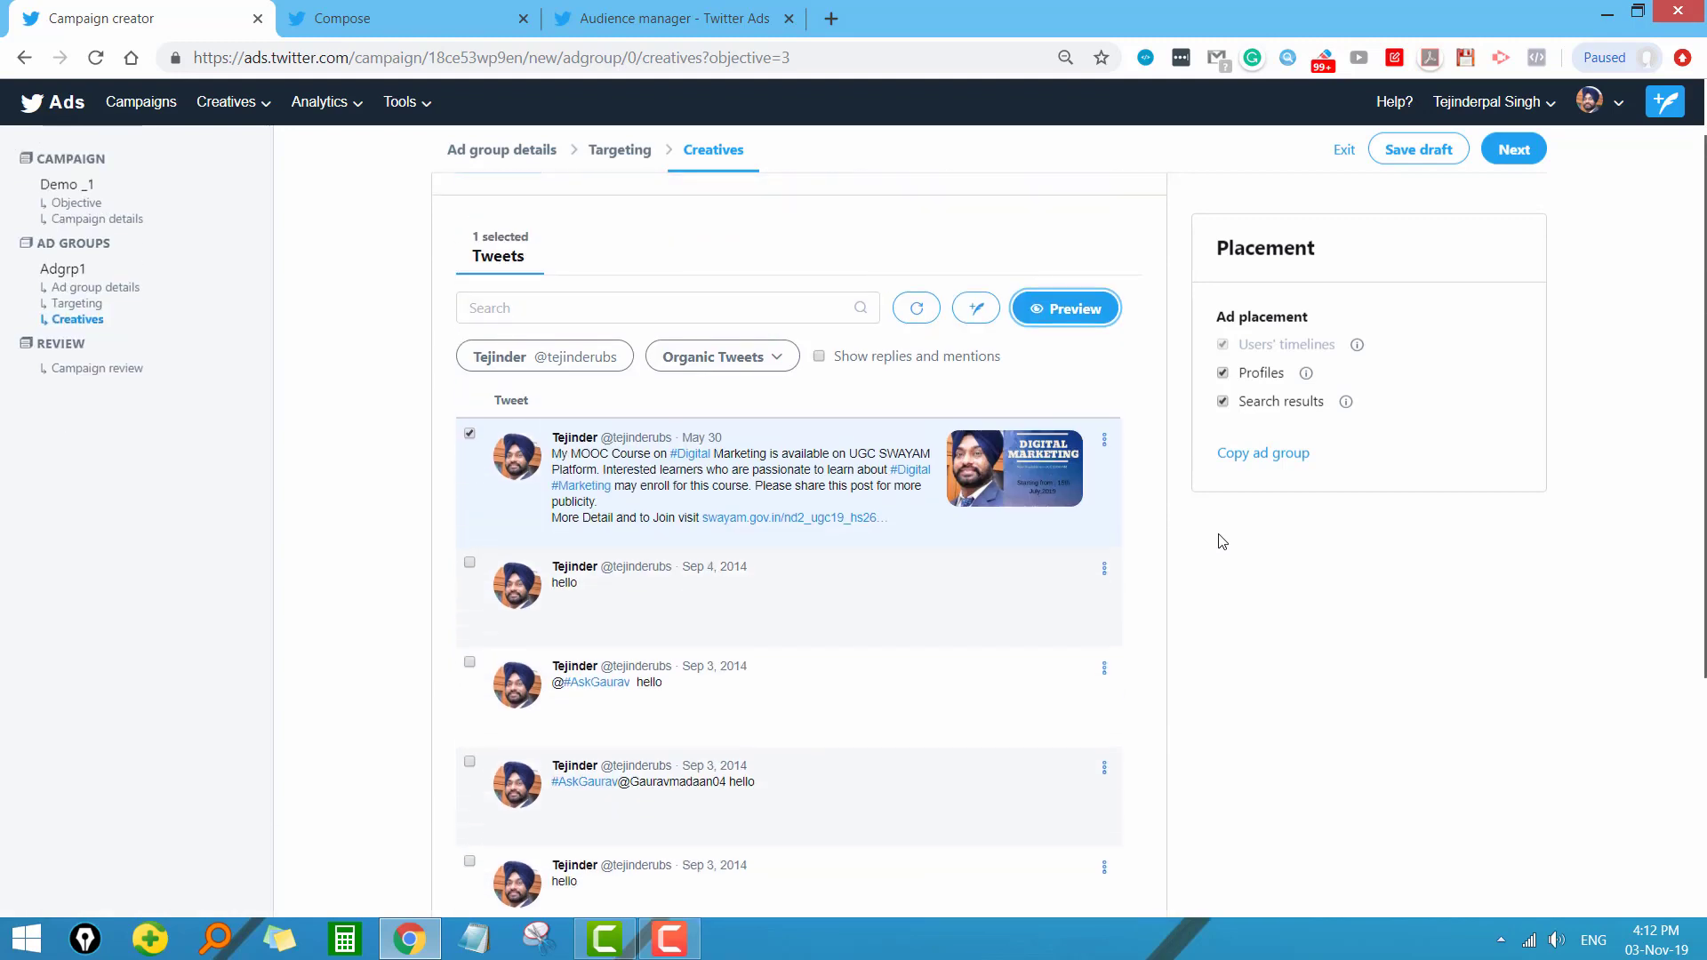
click(1517, 156)
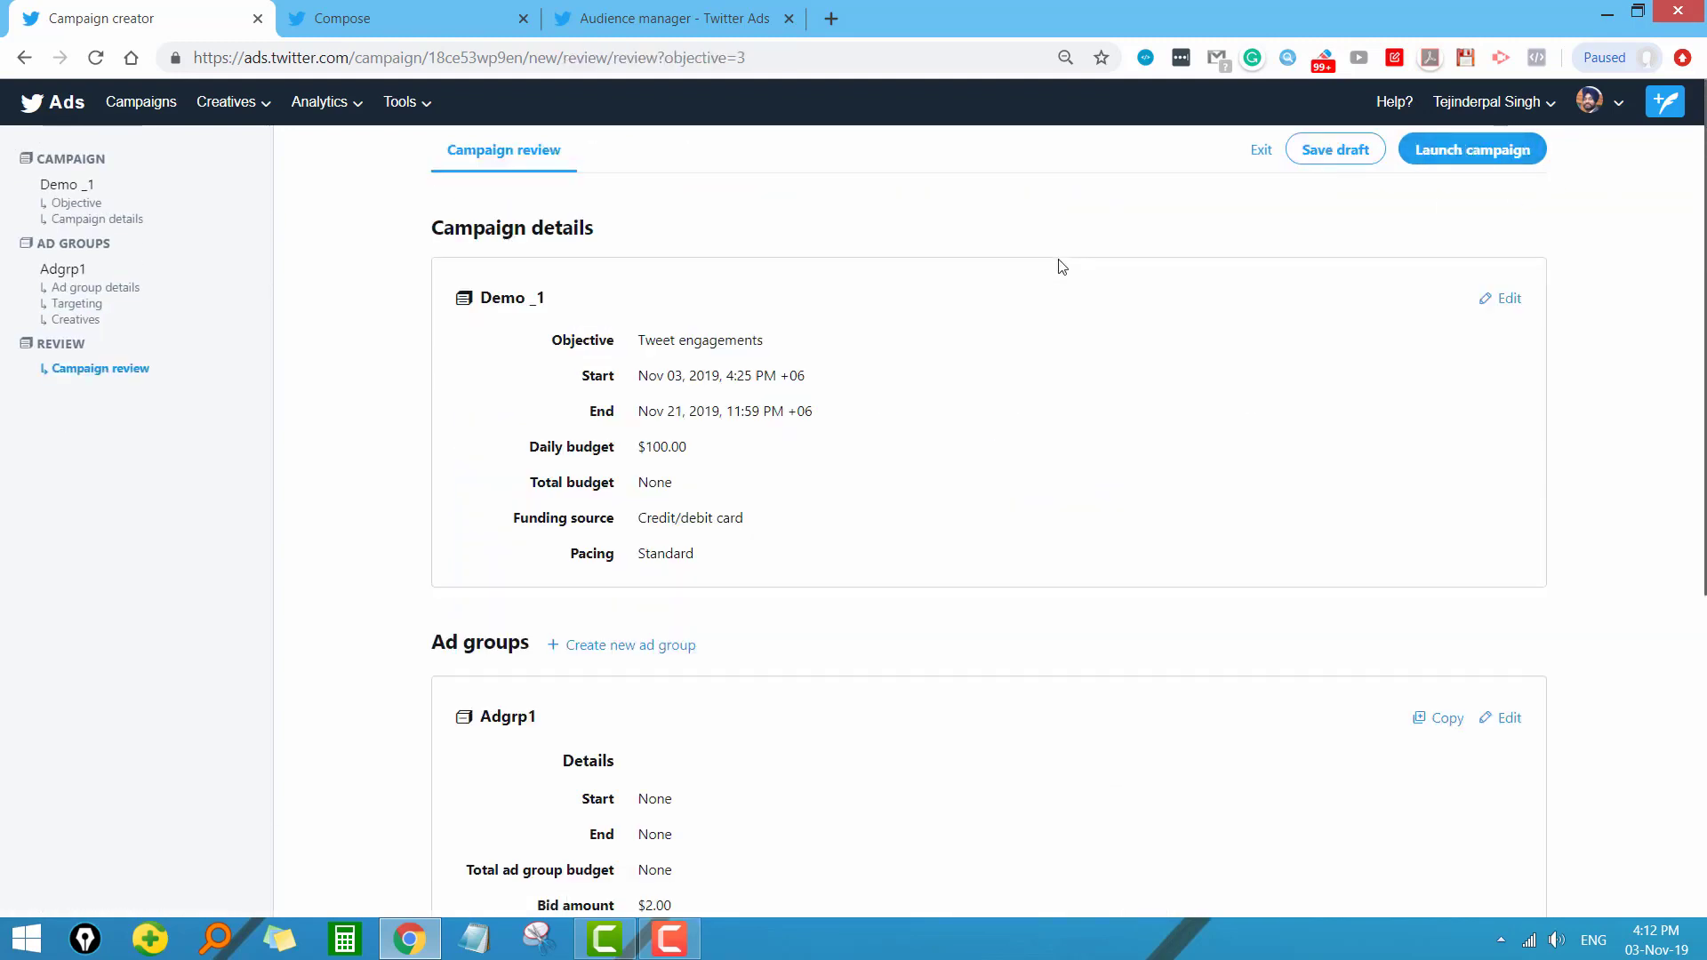
scroll(902, 356, down, 5)
scroll(908, 353, up, 5)
scroll(908, 354, down, 5)
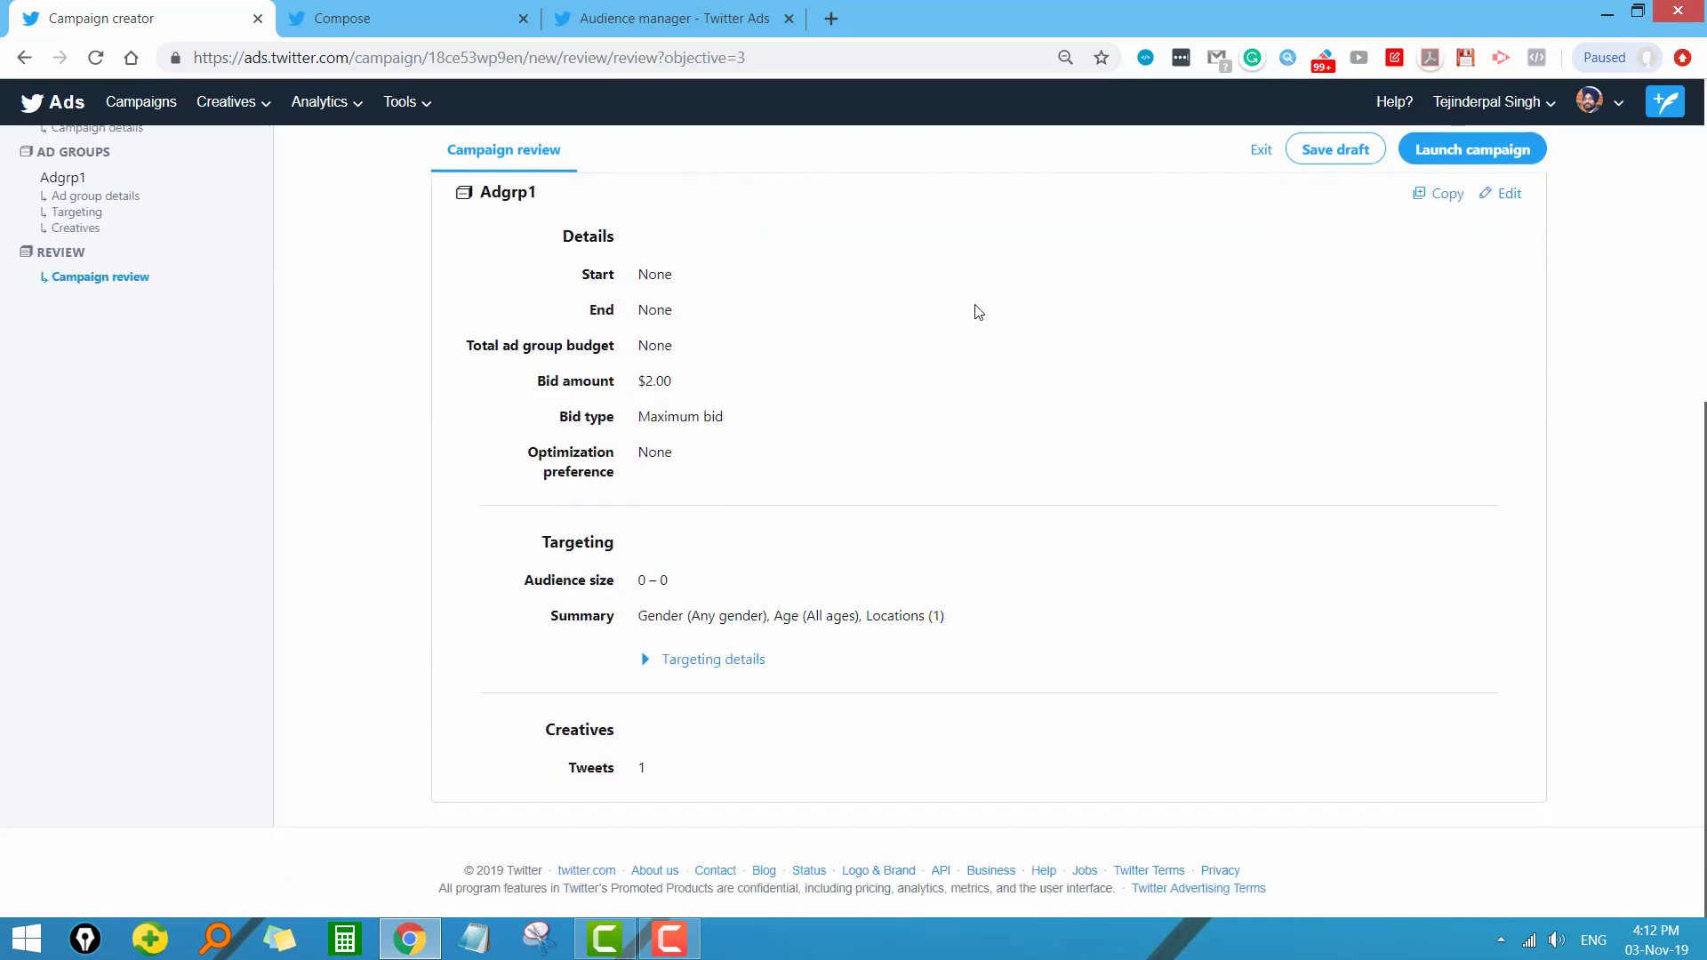
scroll(965, 350, up, 5)
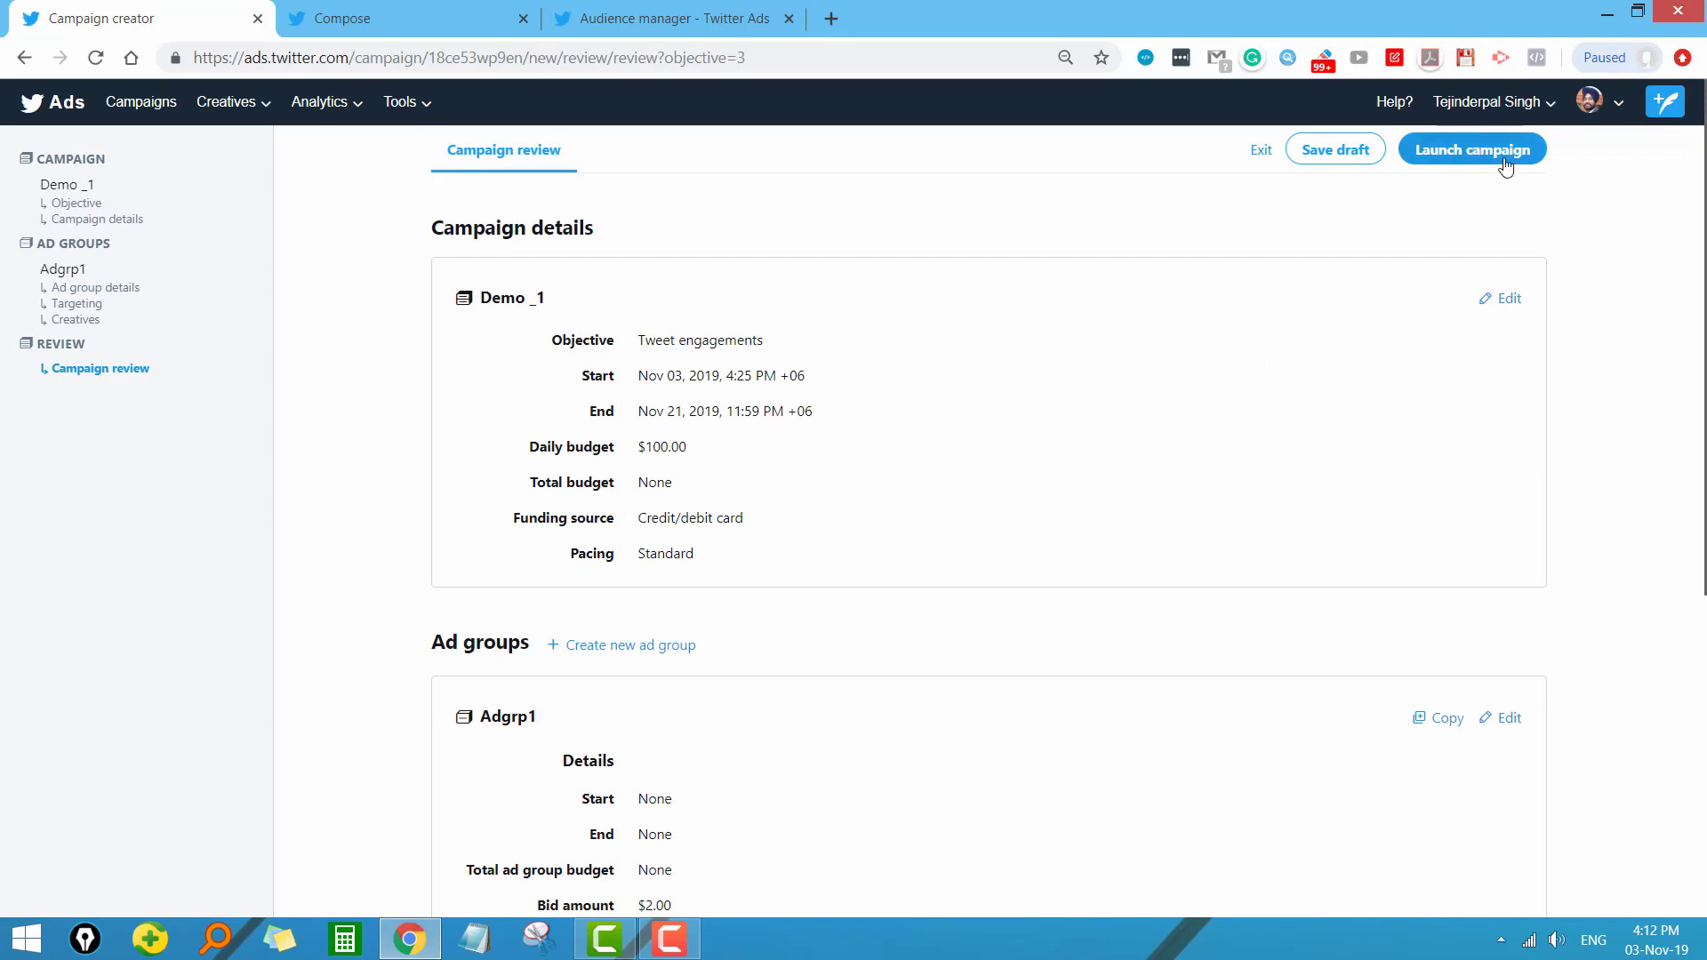